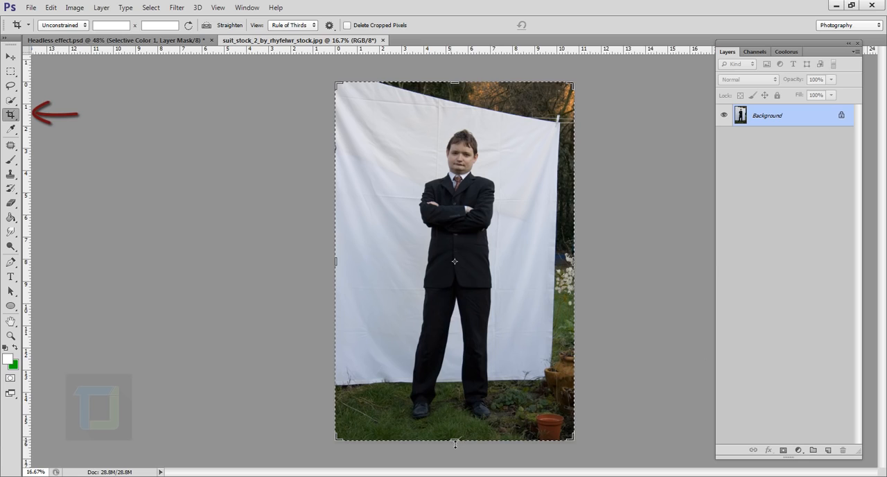
Crop the photo to the man's head and upper body, ending just below his crossed arms
left_click_drag(455, 444, 466, 351)
left_click_drag(339, 262, 368, 262)
left_click_drag(543, 270, 518, 268)
left_click_drag(459, 172, 459, 188)
key("Return")
key("ctrl+0")
left_click_drag(607, 263, 573, 264)
key("Return")
key("ctrl+0")
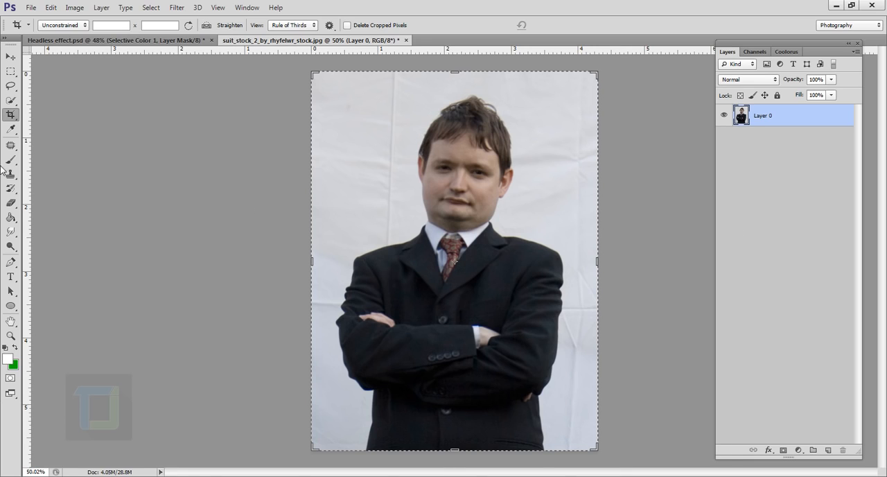
Select the whole suit, including the arms and hands, with the Quick Selection tool in add mode
left_click(10, 100)
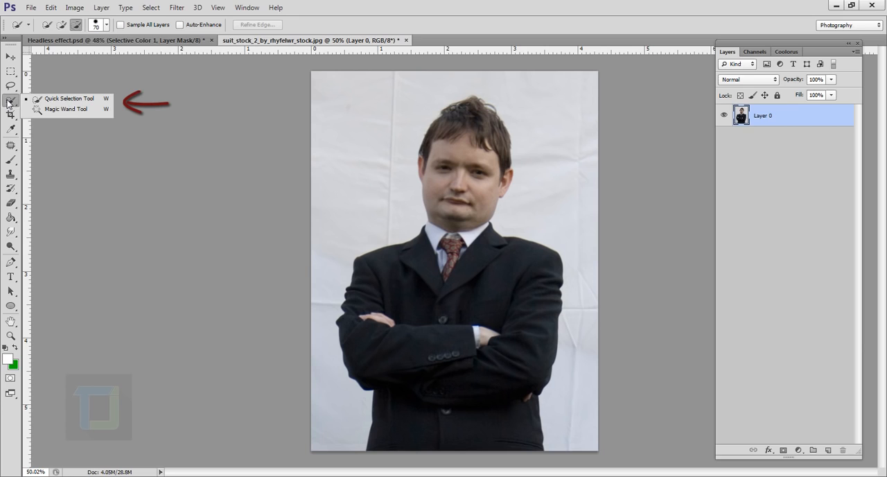
left_click(67, 102)
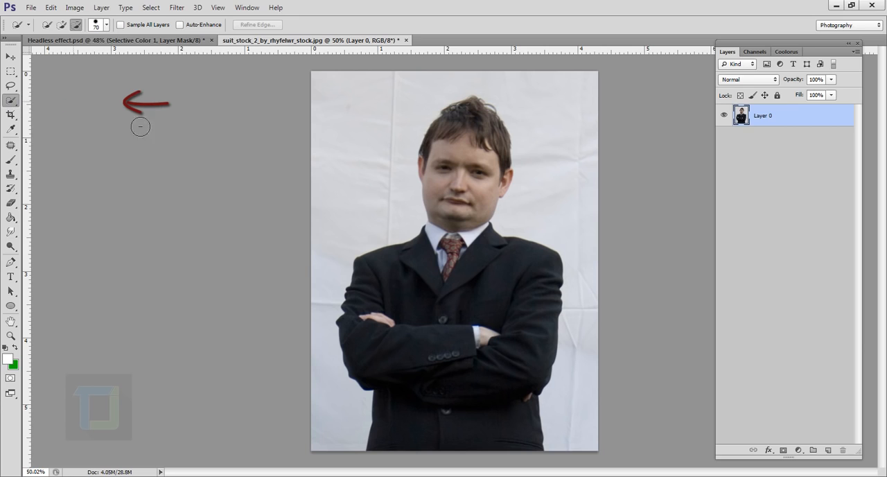
left_click(62, 25)
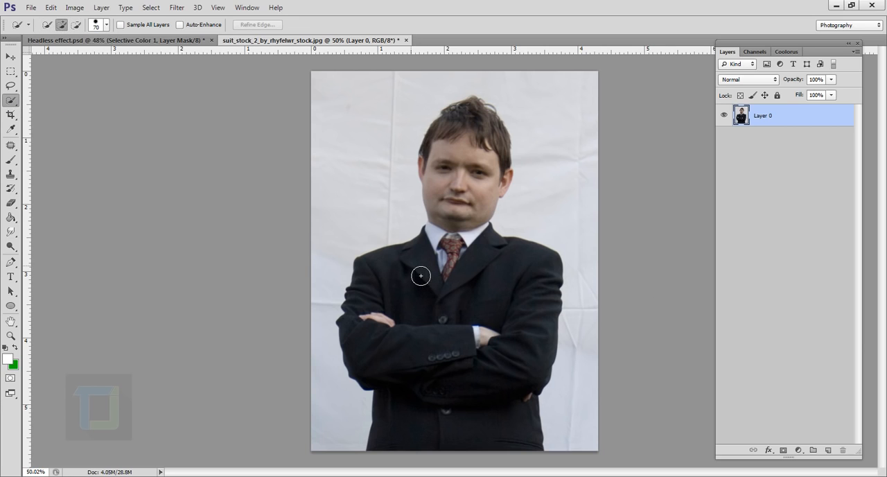
mouse_move(421, 276)
left_mouse_down()
mouse_move(408, 328)
mouse_move(441, 392)
mouse_move(472, 403)
mouse_move(479, 376)
left_mouse_up()
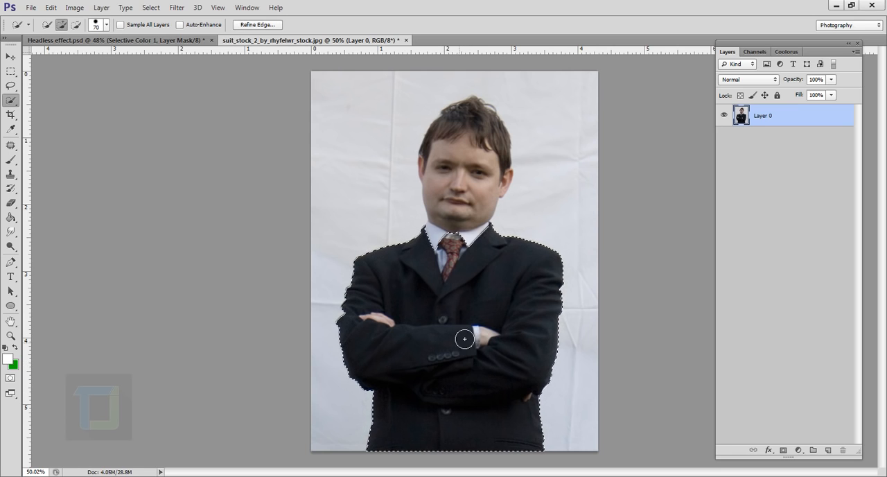
scroll(459, 312, "up", 3)
scroll(489, 307, "down", 3)
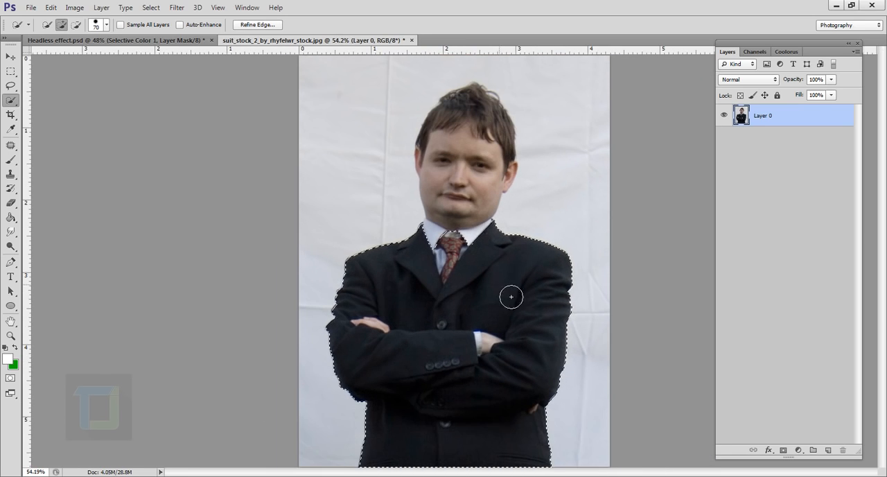
Subtract the shirt and tie between the lapels from the selection, then mask Layer 0 with it
scroll(511, 296, "up", 5)
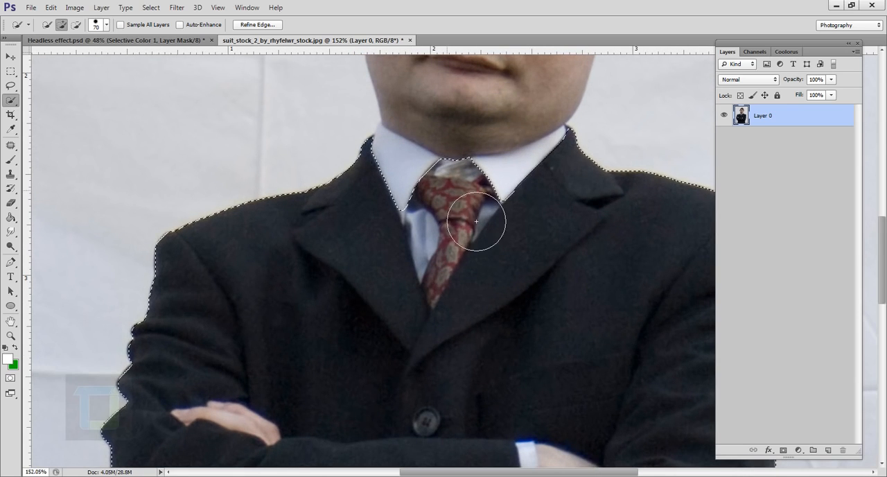
key("alt")
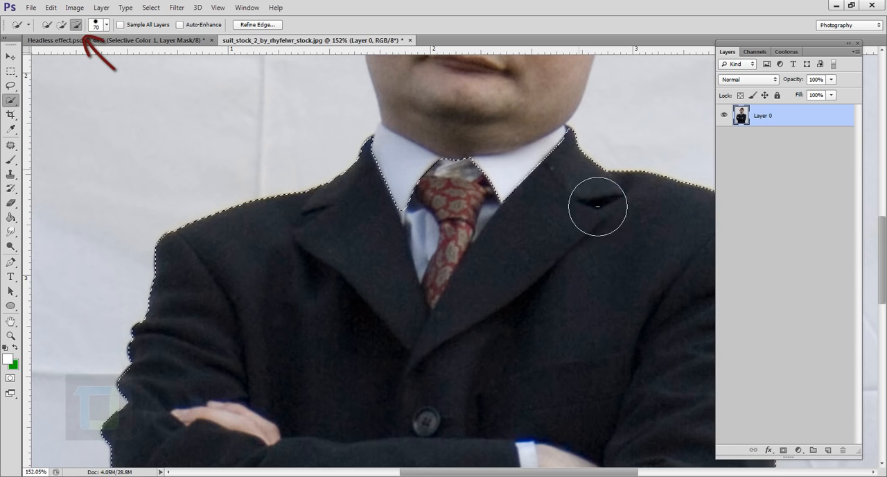
mouse_move(467, 214)
left_mouse_down()
mouse_move(459, 268)
mouse_move(482, 245)
mouse_move(472, 255)
left_mouse_up()
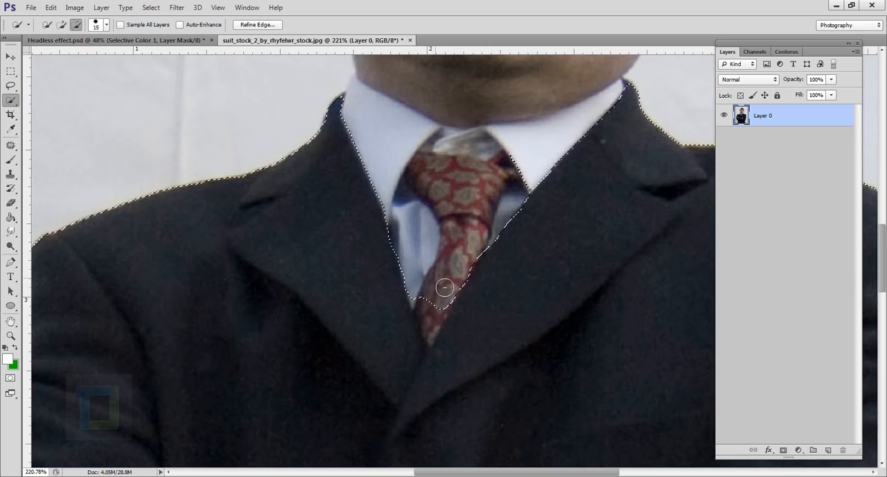
left_click_drag(445, 289, 440, 335)
key("ctrl+0")
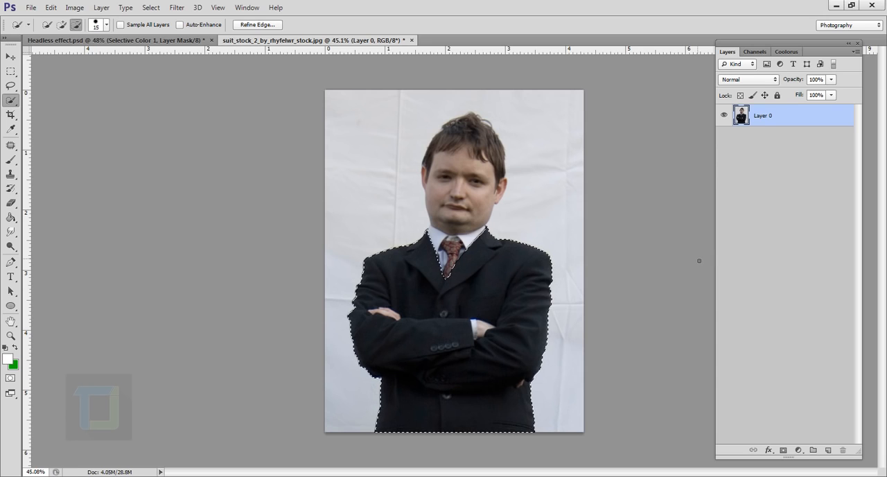
left_click(787, 451)
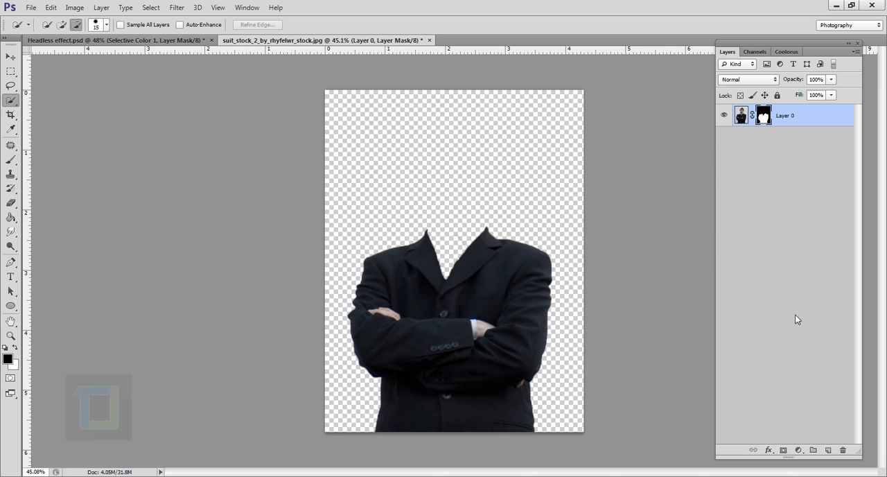
Create a new layer beneath Layer 0 and fill it with black
left_click(828, 450)
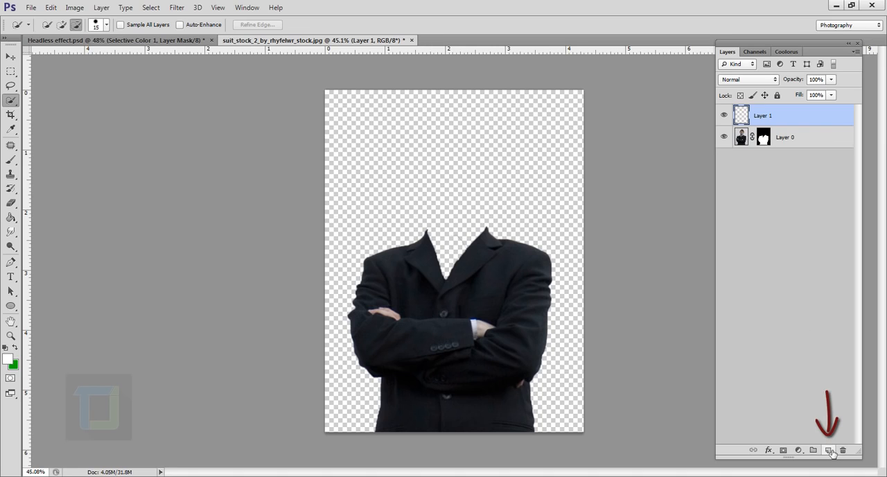
left_click_drag(788, 118, 788, 179)
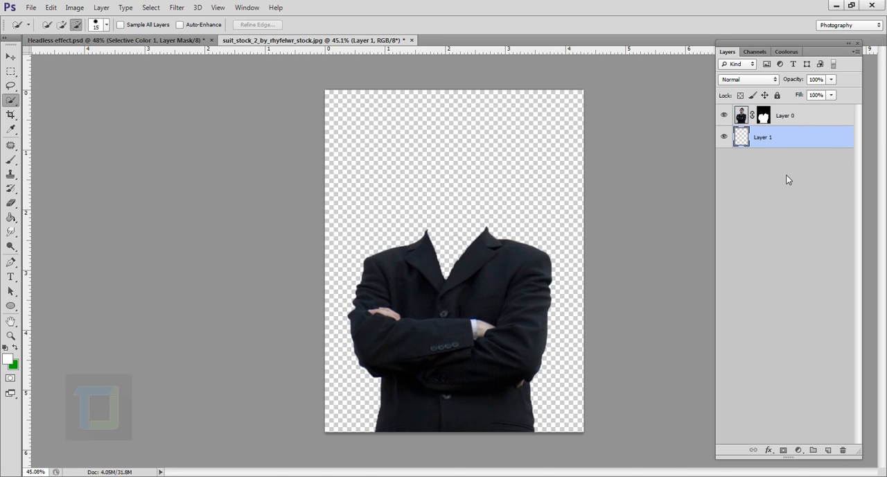
left_click(10, 217)
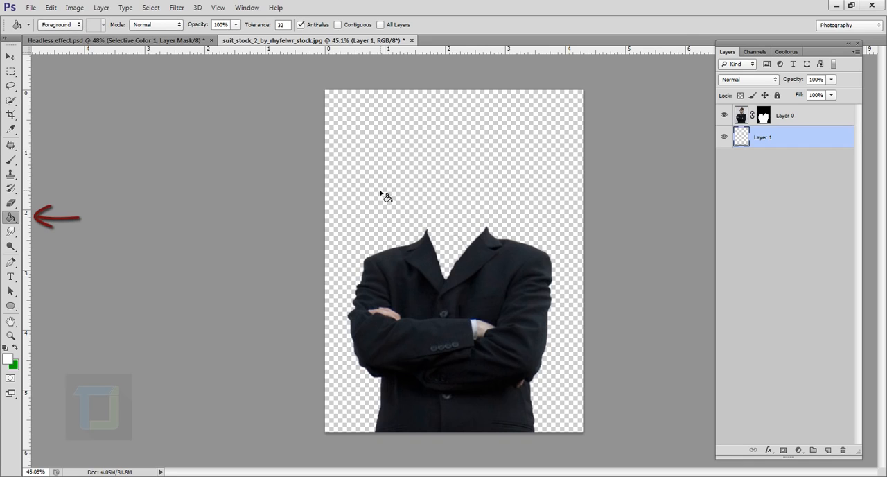
left_click(5, 348)
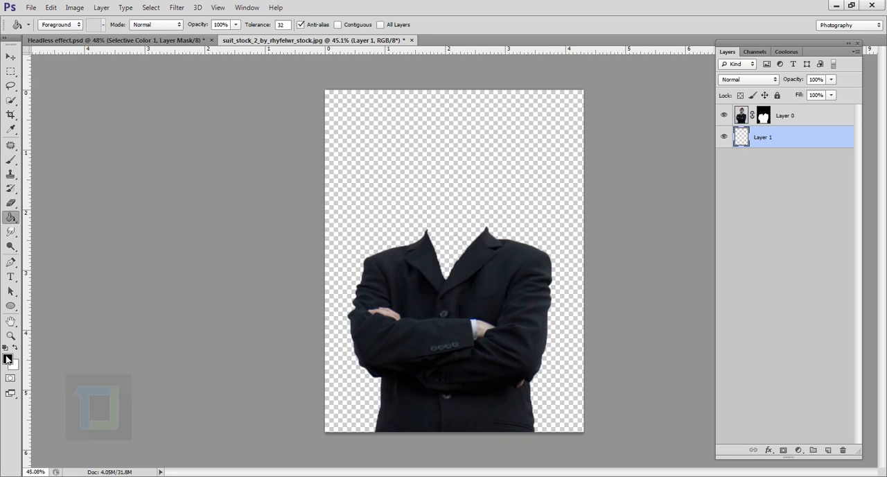
left_click(405, 168)
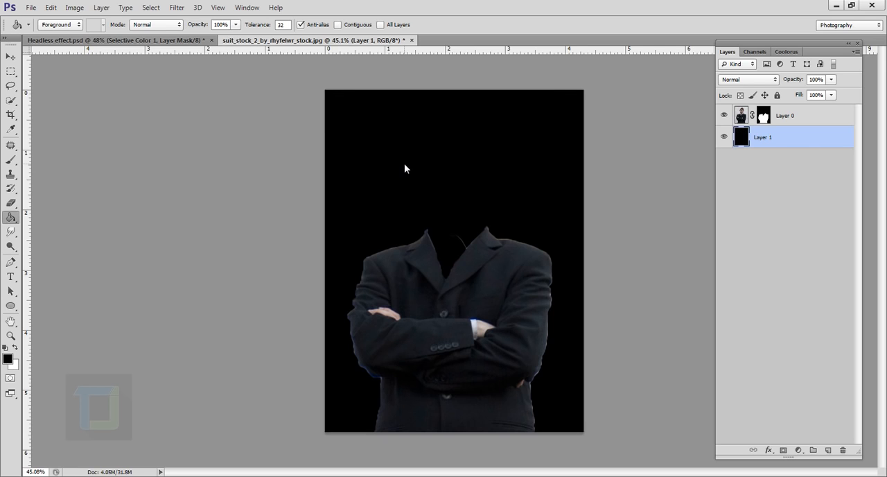
Add a Gradient Overlay to Layer 1 using the Black, White gradient preset
scroll(403, 164, "up", 1)
right_click(806, 144)
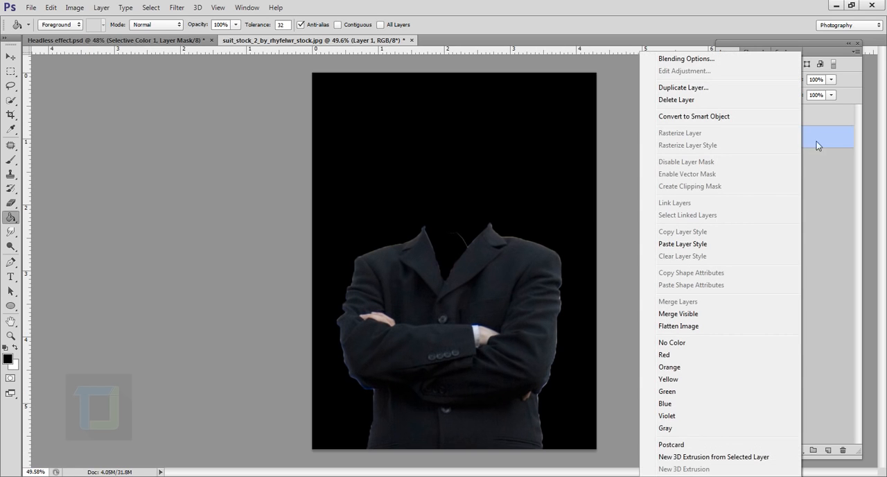
left_click(674, 59)
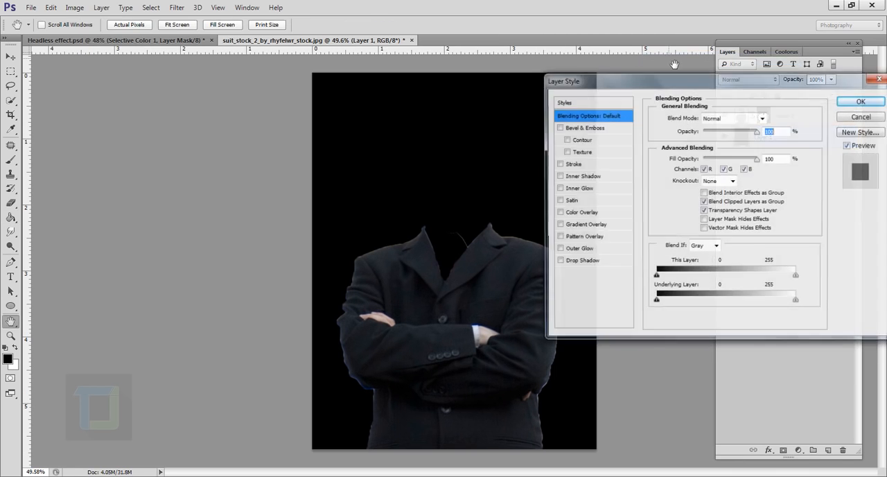
left_click(558, 226)
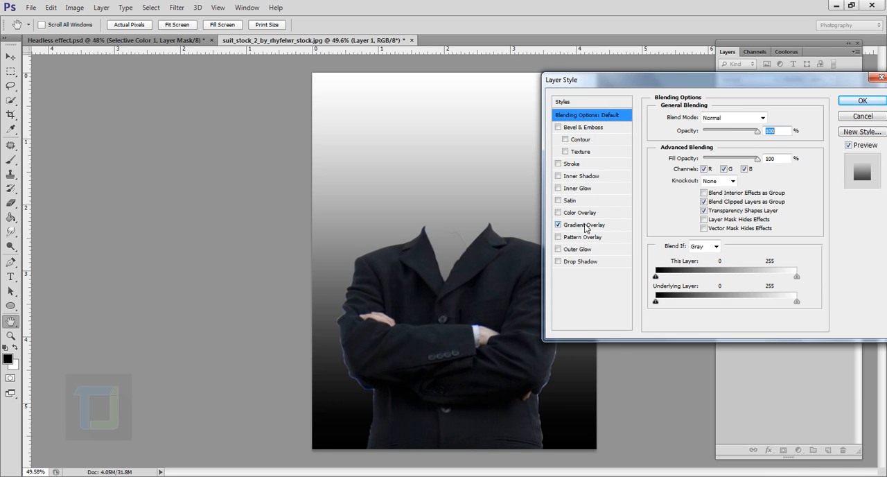
left_click(583, 226)
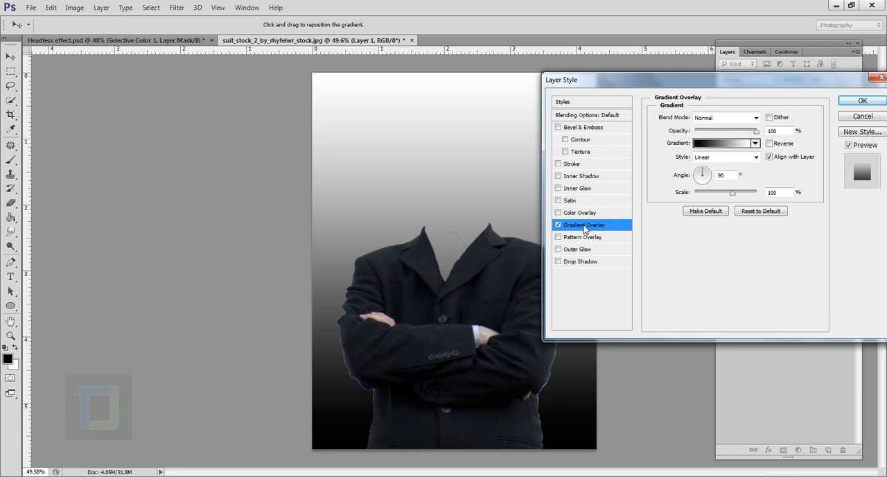
left_click(713, 146)
left_click(683, 84)
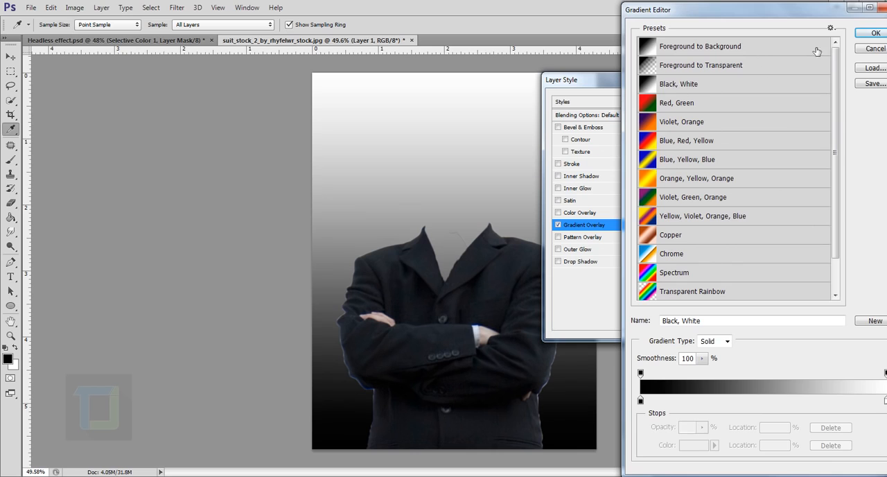
left_click(870, 34)
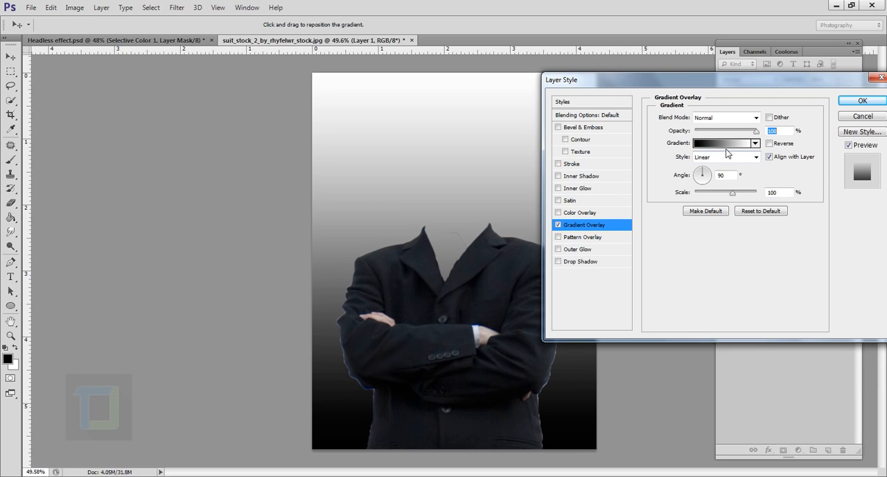
Make the gradient overlay Radial and reversed, with its scale set to 150%
left_click(728, 158)
left_click(720, 179)
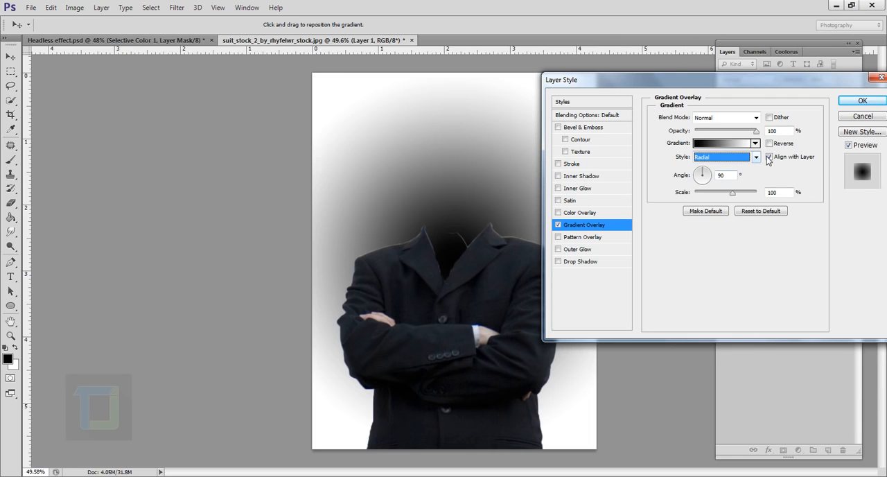
left_click(769, 143)
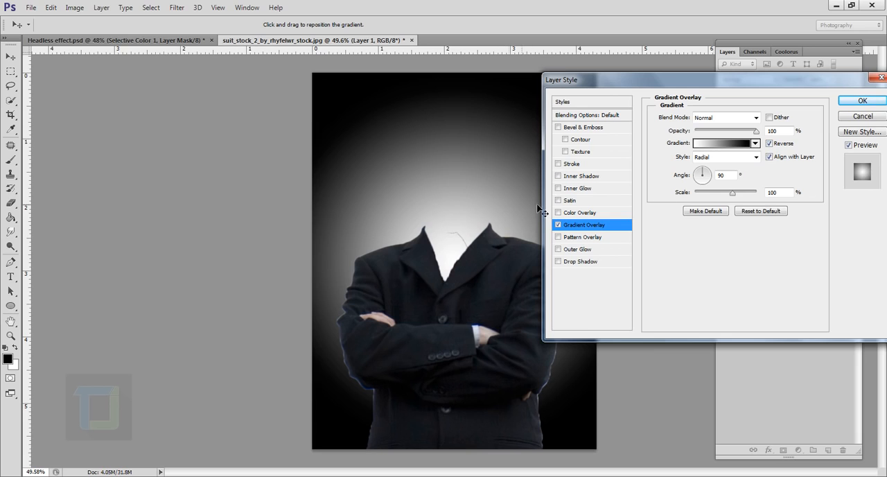
left_click_drag(731, 192, 772, 201)
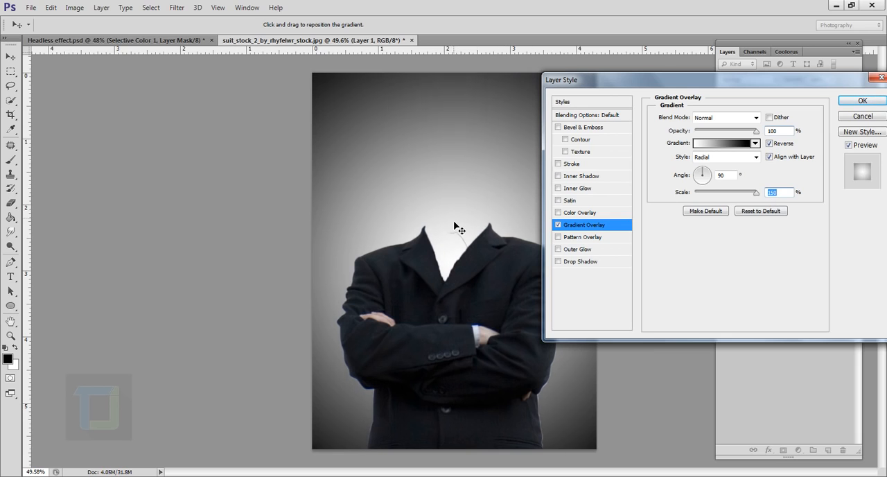
Move the gradient's centre slightly down behind the collar, set the overlay opacity to 24%, and apply the layer style
left_click_drag(457, 221, 453, 242)
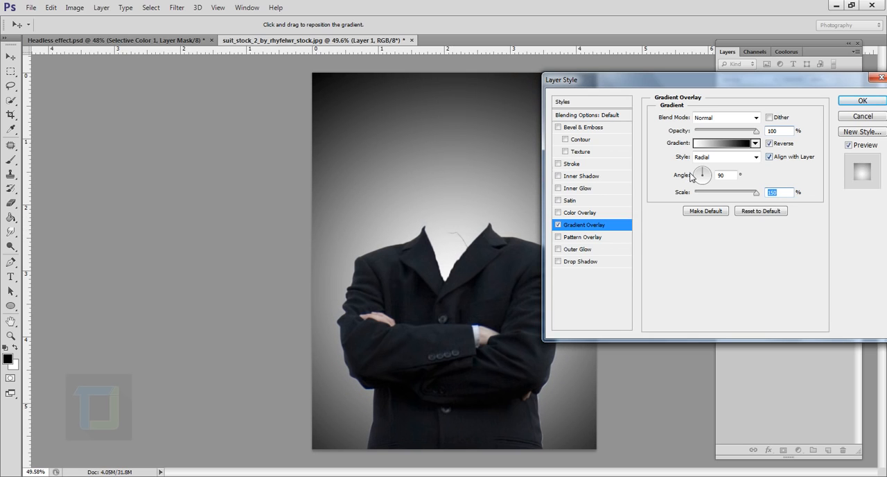
left_click_drag(702, 135, 711, 135)
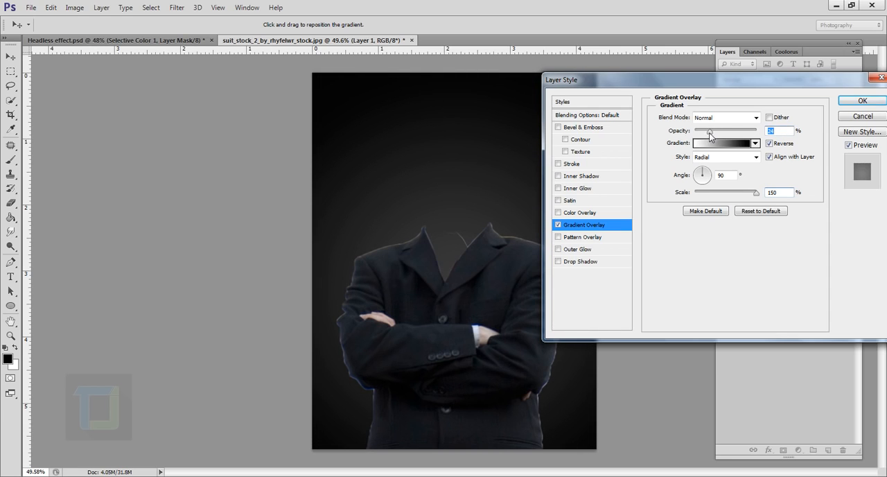
left_click(862, 104)
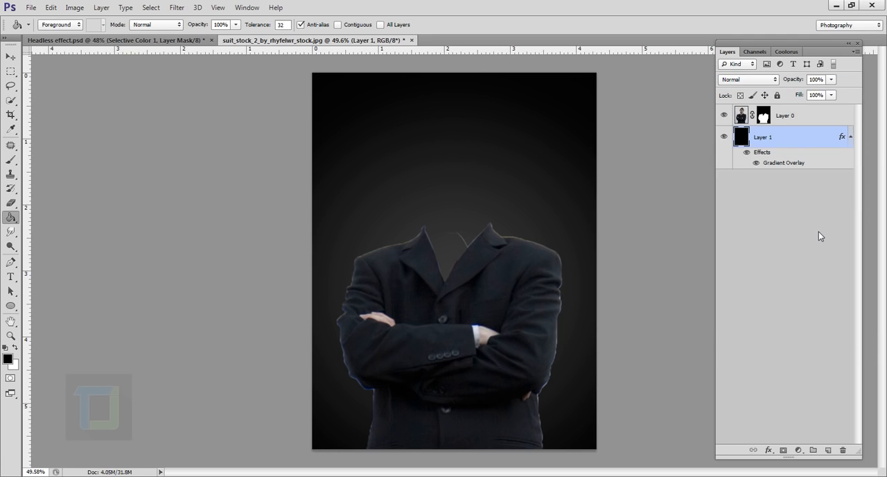
Target Layer 0's mask and choose a soft round brush for painting on it
left_click(763, 117)
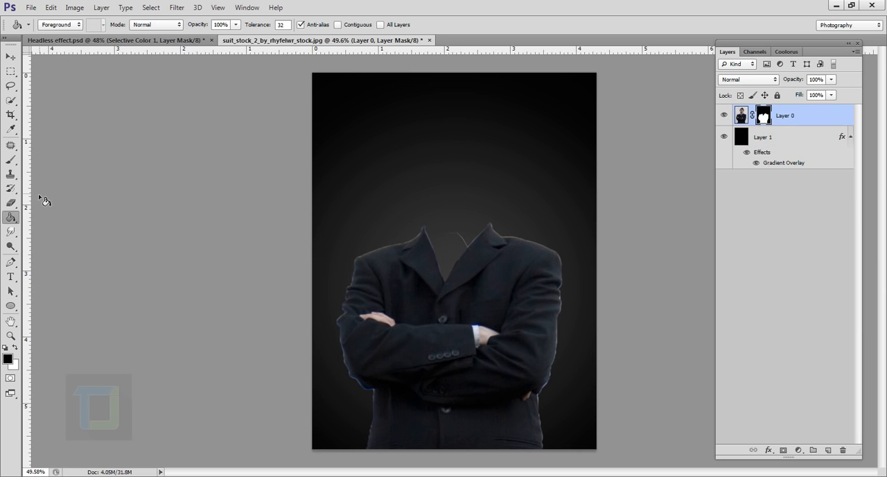
left_click(10, 163)
left_click(57, 25)
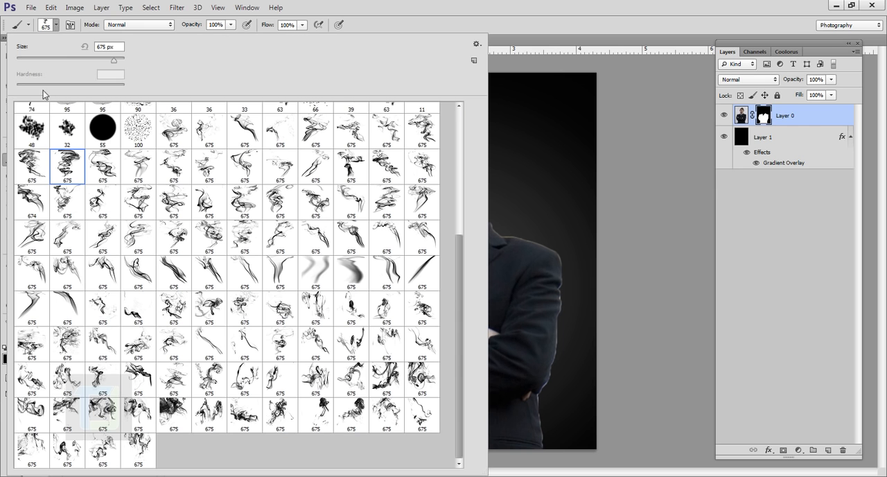
scroll(458, 274, "up", 10)
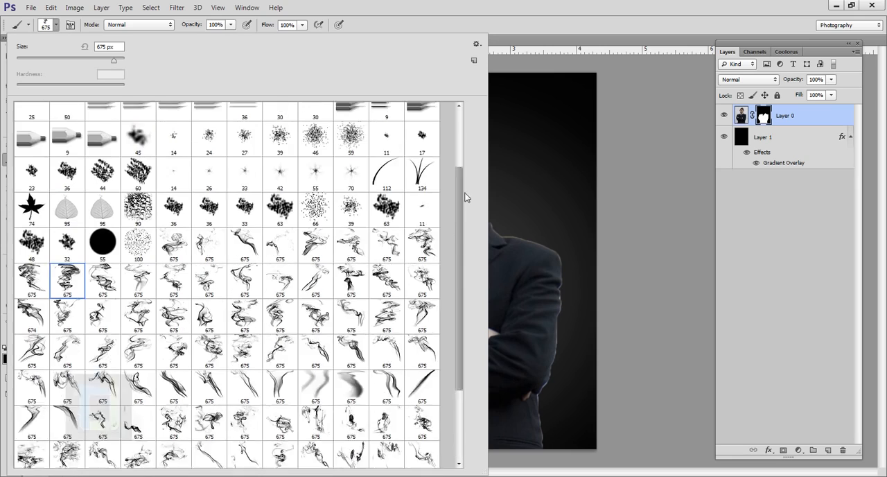
left_click(29, 122)
left_click(477, 4)
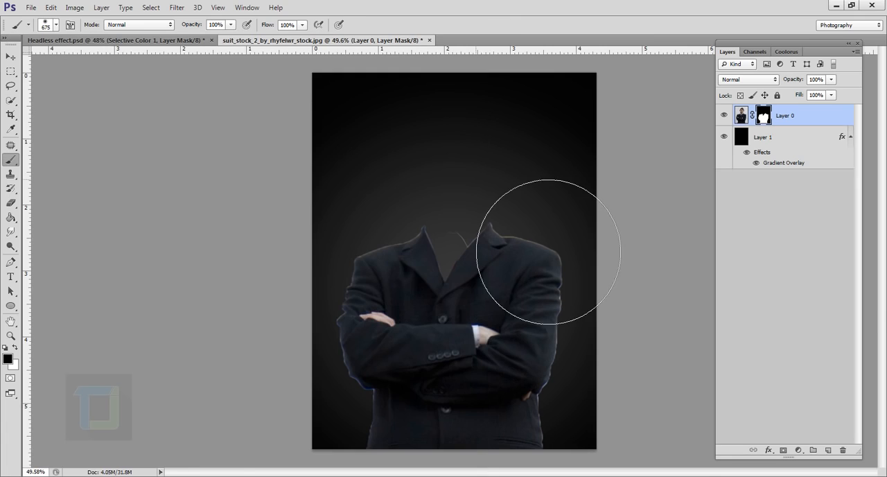
Reduce the brush size to 60 px and mask out the stray collar line between the lapels with black
scroll(548, 252, "up", 4)
key("[")
key("[")
key("[")
key("[")
key("[")
key("[")
key("[")
key("[")
key("[")
scroll(485, 254, "up", 5)
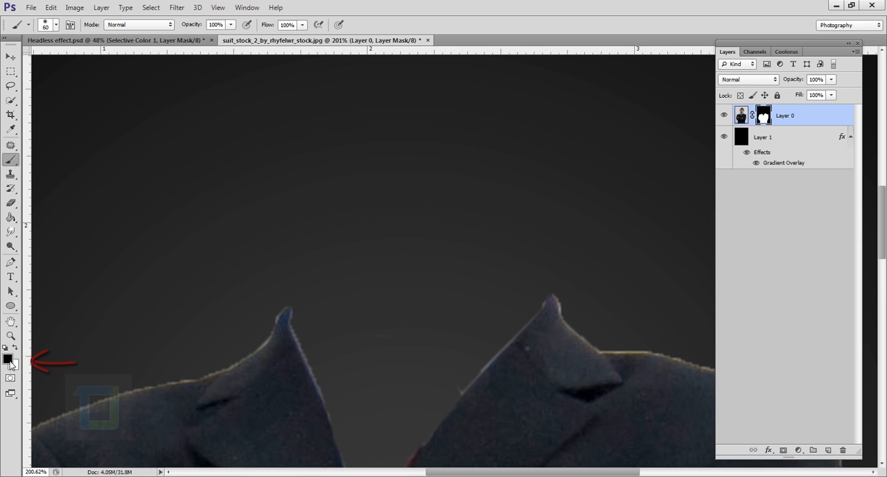
scroll(458, 287, "down", 4)
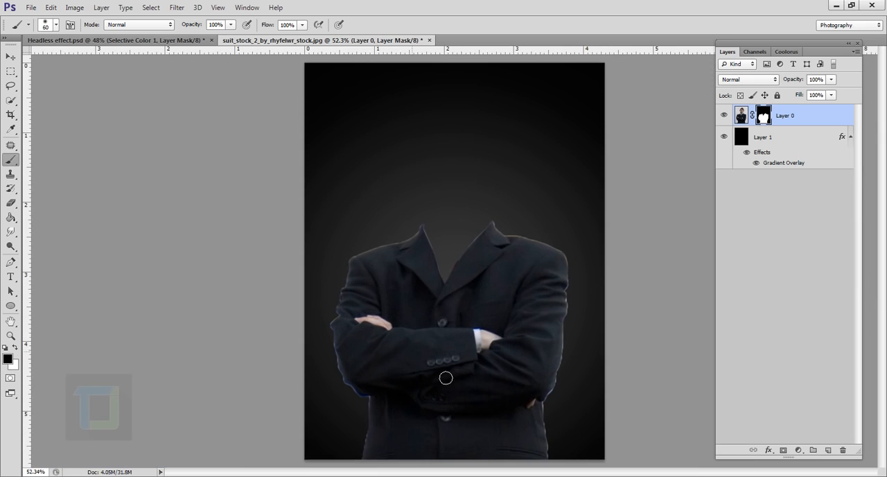
Refine Layer 0's mask with Shift Edge -87%, Contrast 29% and Feather 2.2 px, and apply the refinement
right_click(765, 118)
left_click(760, 210)
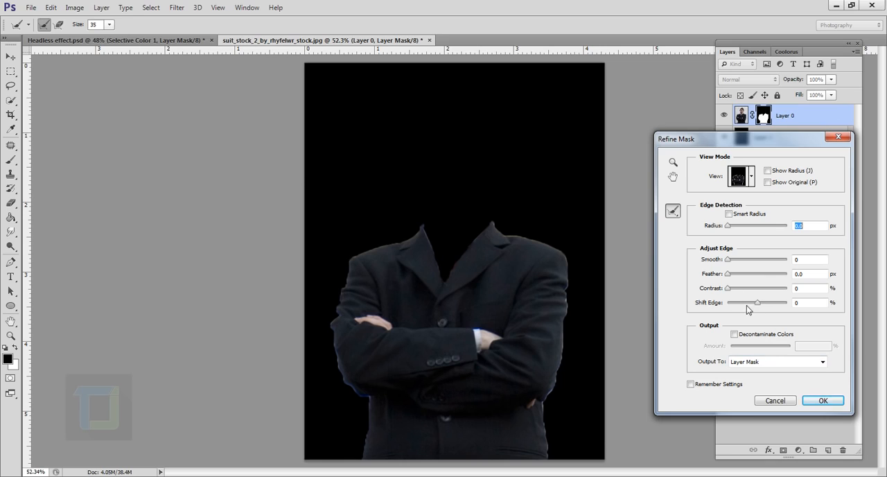
left_click_drag(741, 305, 733, 305)
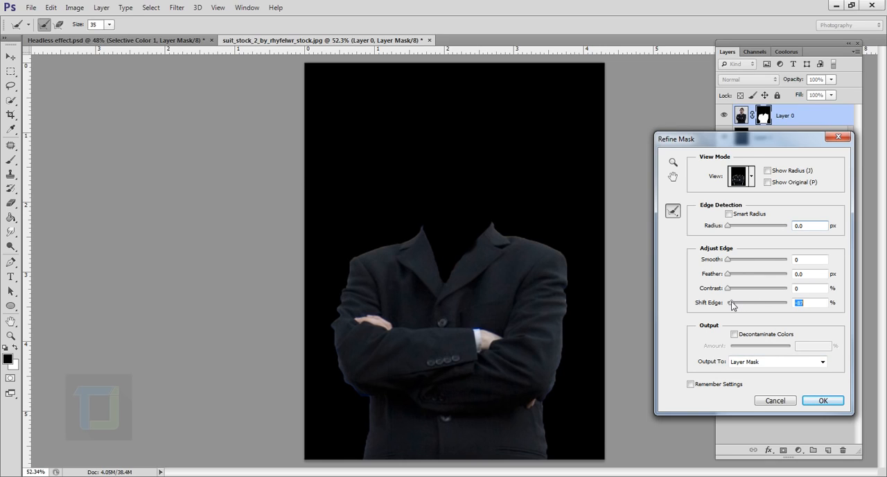
left_click_drag(728, 275, 746, 294)
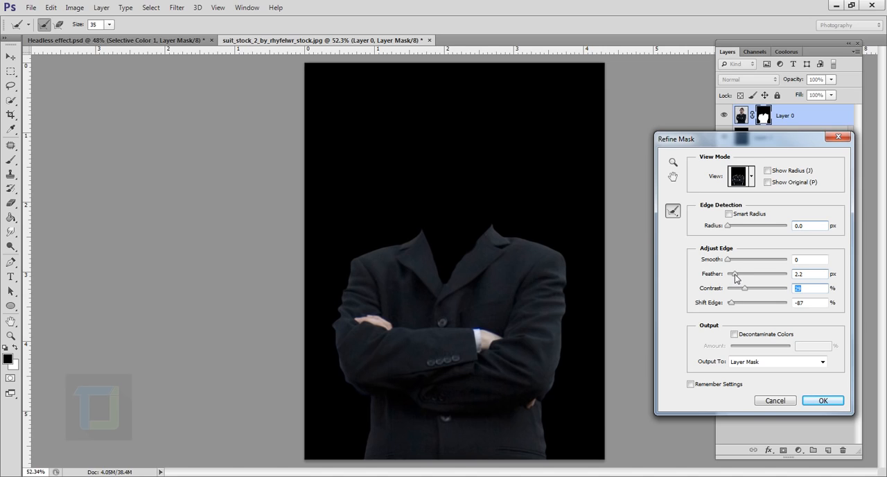
left_click(735, 275)
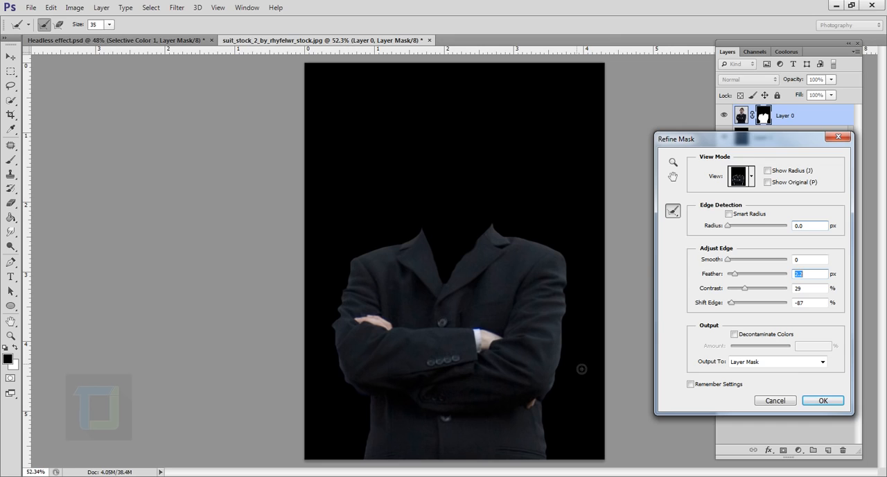
left_click(823, 399)
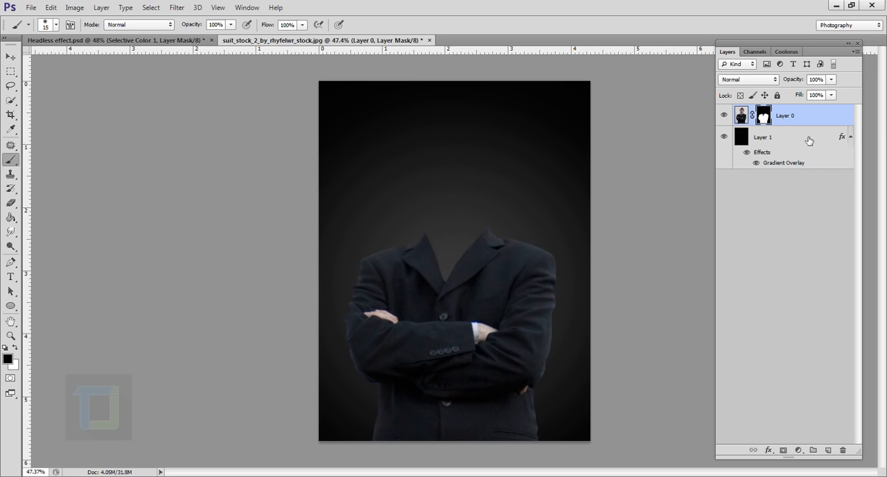
Add a new layer directly above the gradient background and enlarge the soft brush to 1100 px
left_click(758, 141)
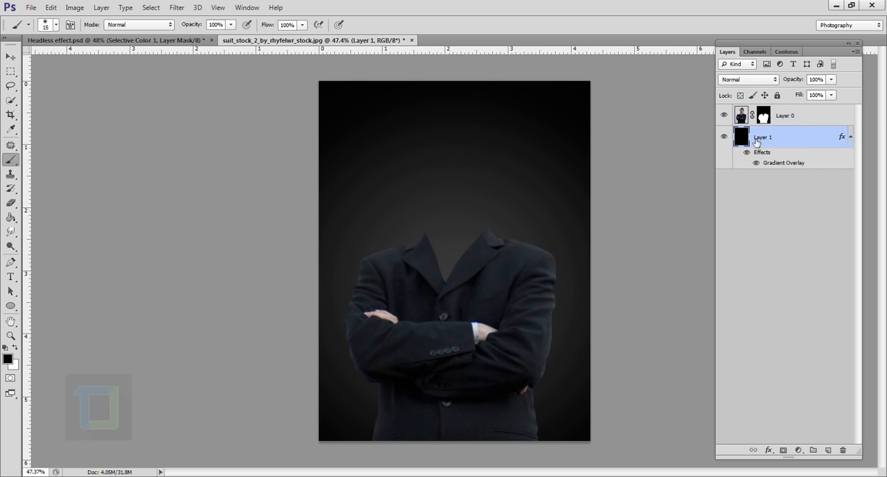
left_click(827, 450)
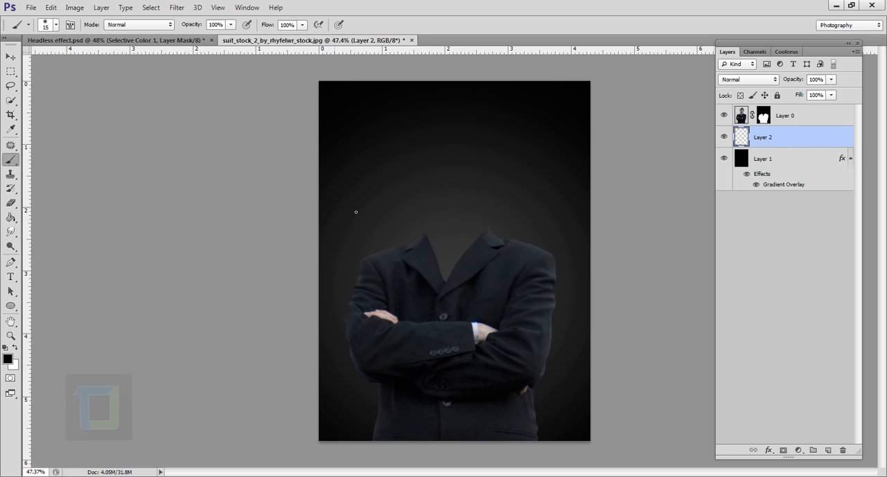
key("bracketright")
key("bracketright")
key("bracketright")
key("bracketright")
key("bracketright")
key("bracketright")
key("bracketright")
key("bracketright")
key("bracketright")
key("bracketright")
key("bracketright")
key("bracketright")
key("bracketright")
key("bracketright")
key("bracketright")
key("bracketright")
key("bracketright")
key("bracketright")
key("bracketright")
key("bracketright")
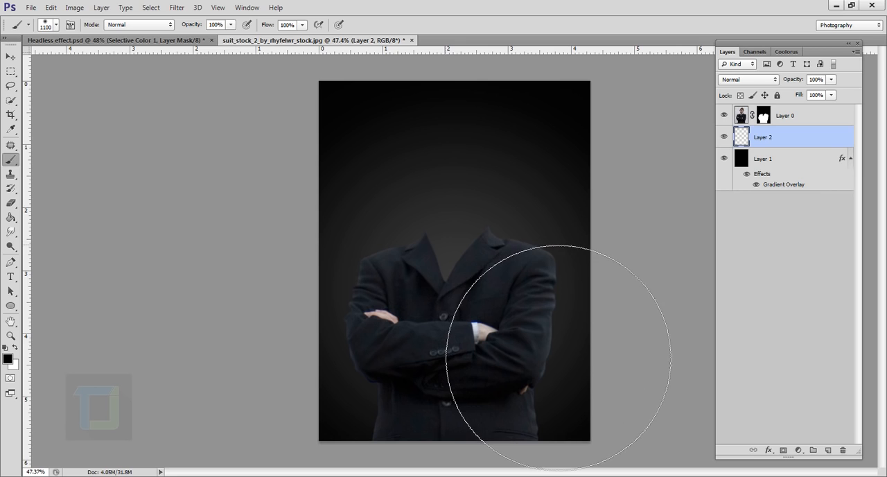
Set the foreground colour to teal #0aafc2 and paint a single soft glow behind the suit's collar
left_click(12, 359)
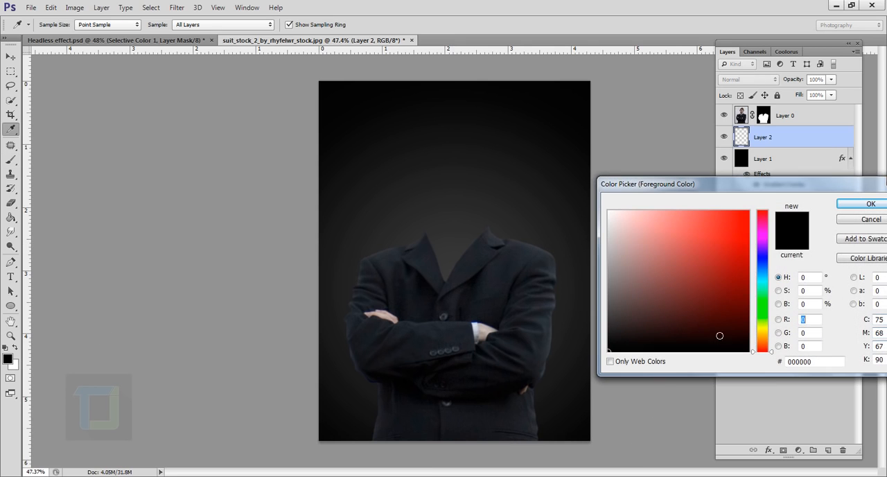
left_click(764, 280)
left_click_drag(743, 268, 745, 247)
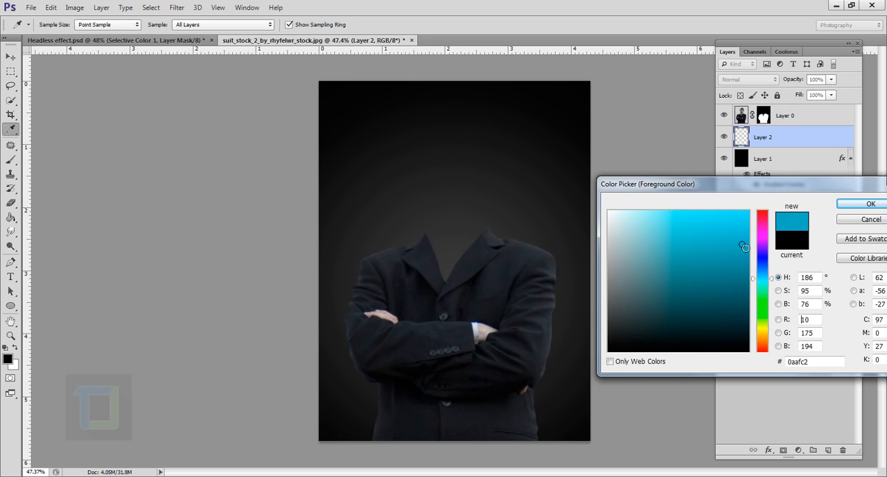
left_click(870, 203)
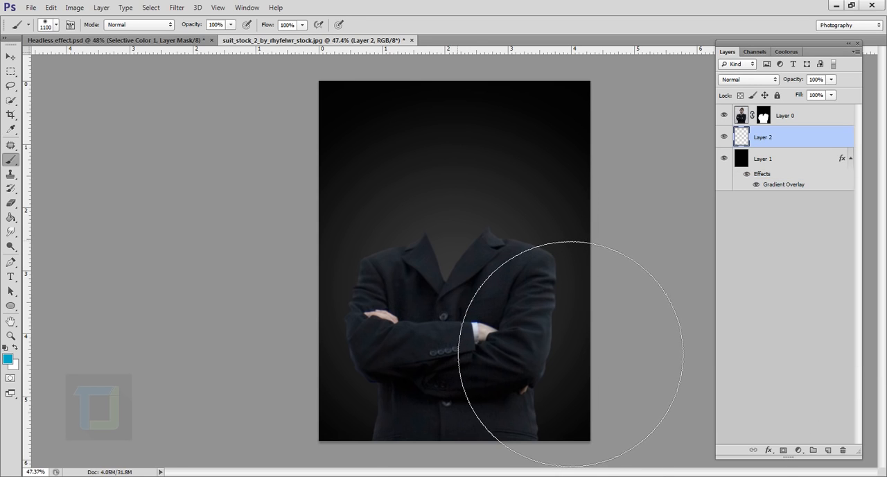
left_click(567, 356)
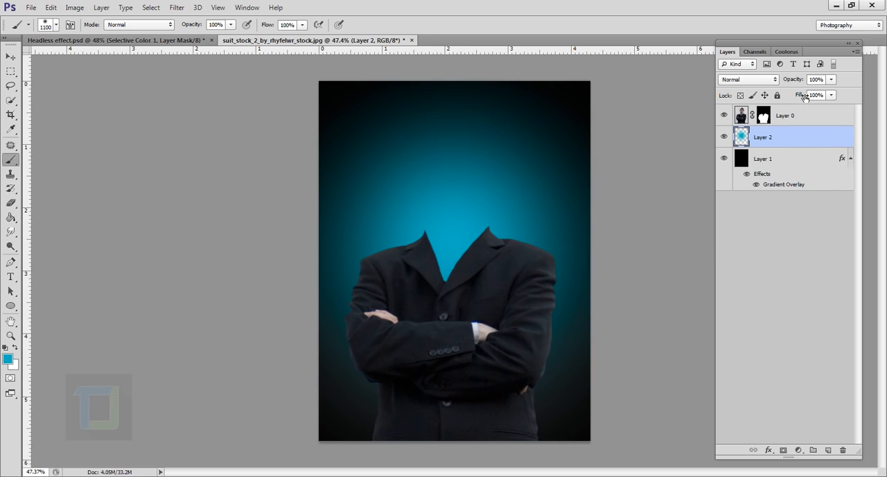
Lower the teal glow layer's opacity to 43% and shift the glow slightly down behind the collar
left_click(831, 80)
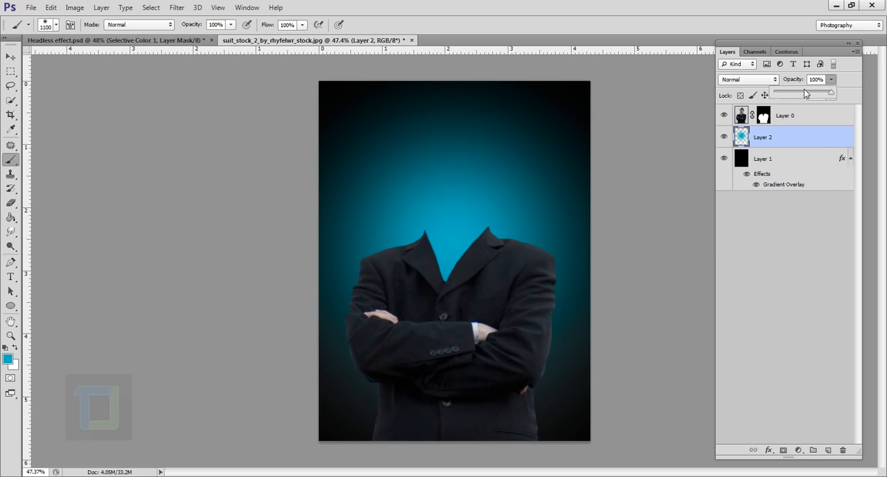
left_click(805, 92)
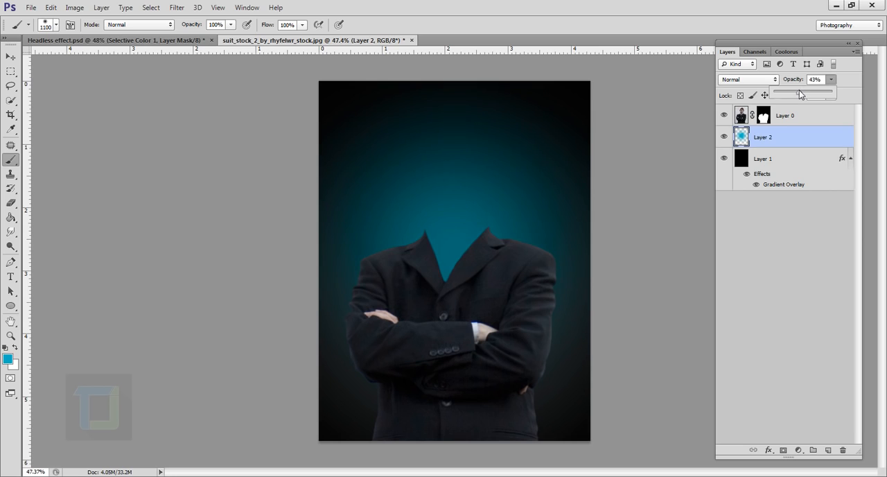
left_click(11, 56)
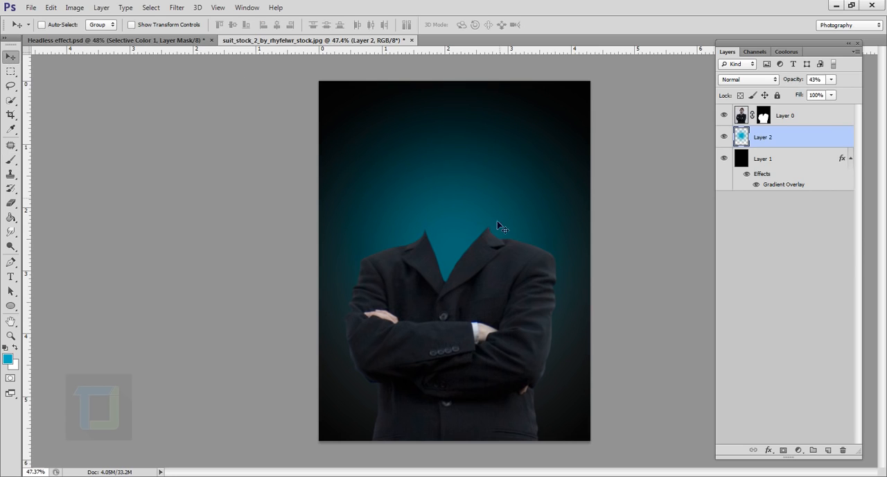
left_click_drag(461, 217, 460, 231)
key("b")
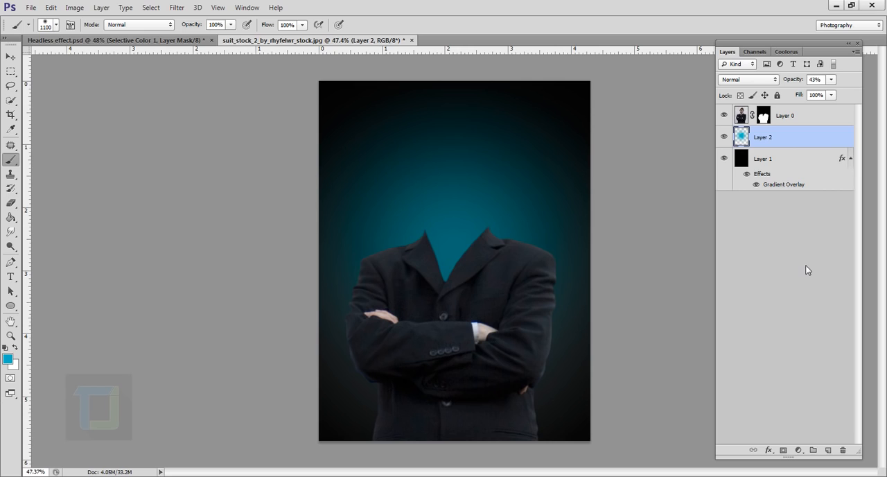
Add a new layer above the teal glow, reset the colours to default, and fill the layer with black
left_click(828, 451)
left_click(11, 217)
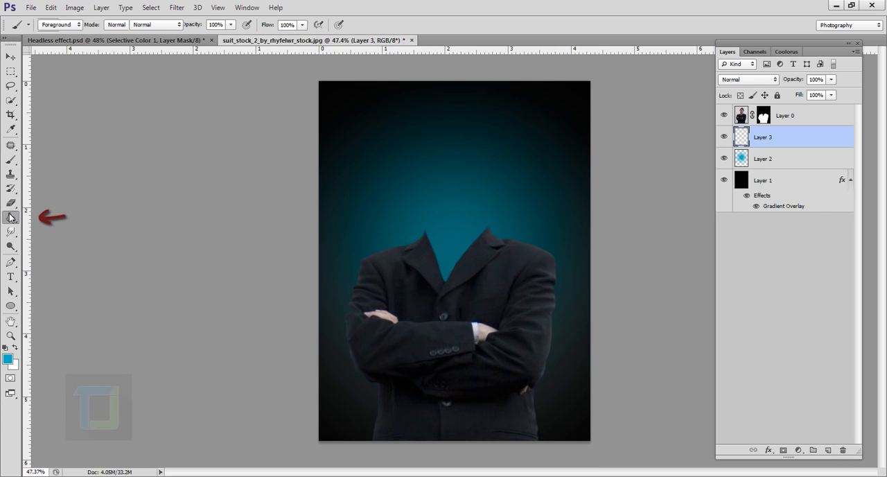
left_click(5, 348)
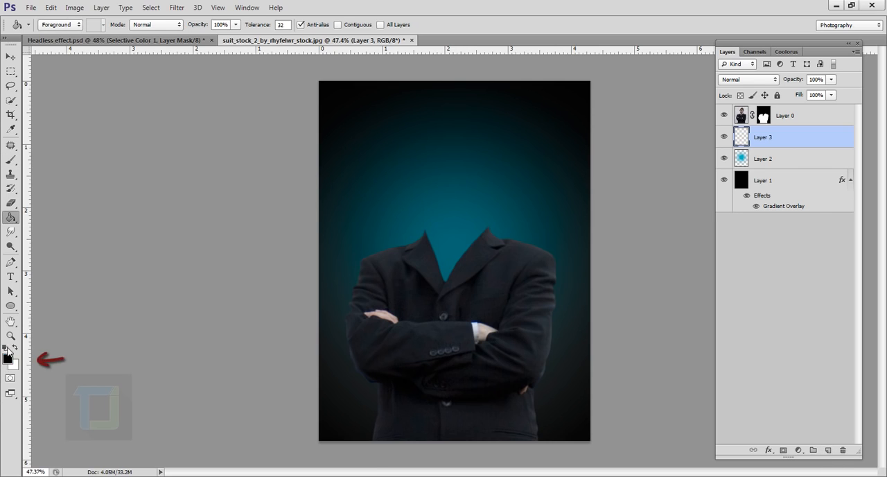
left_click(468, 188)
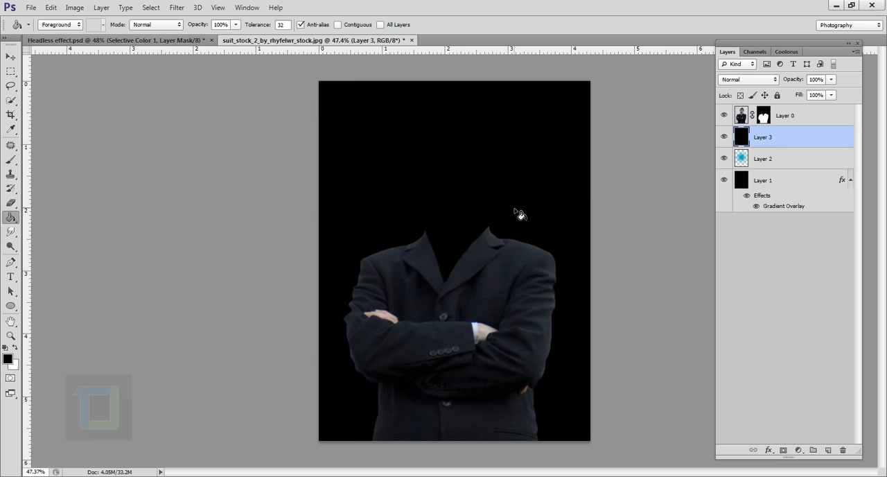
Add 98.9% monochromatic Gaussian noise to the black layer
left_click(173, 9)
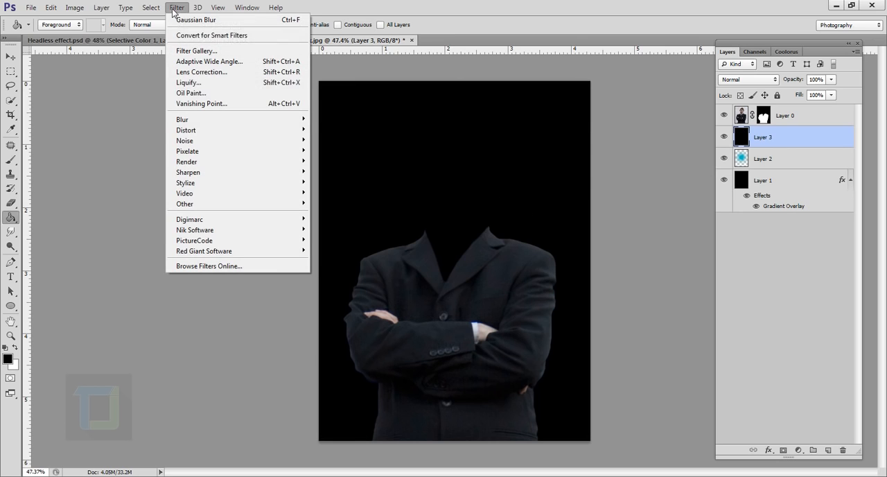
mouse_move(182, 140)
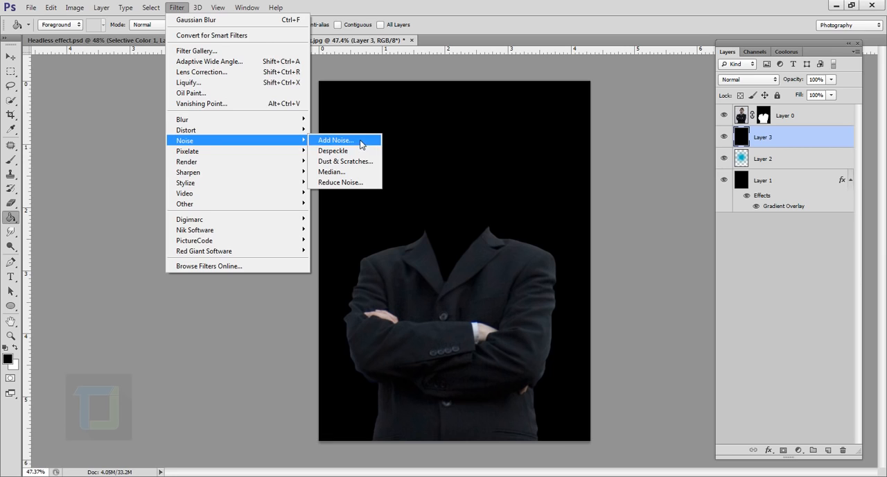
left_click(361, 140)
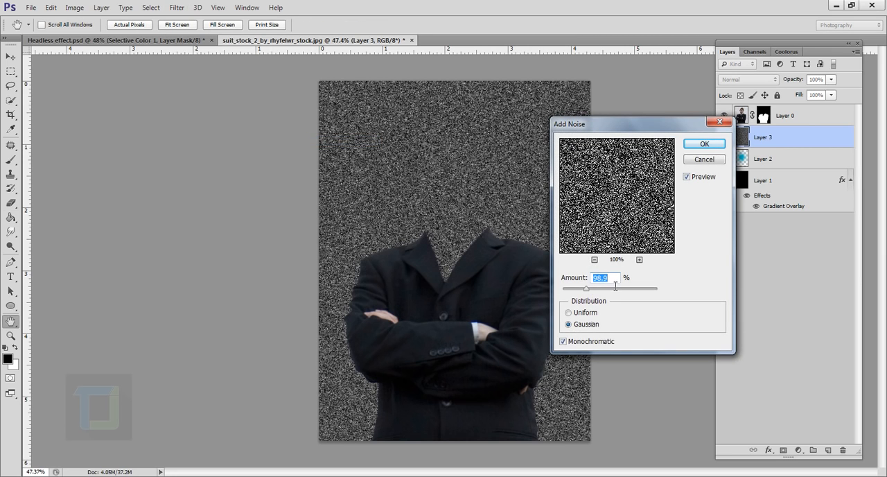
left_click(705, 143)
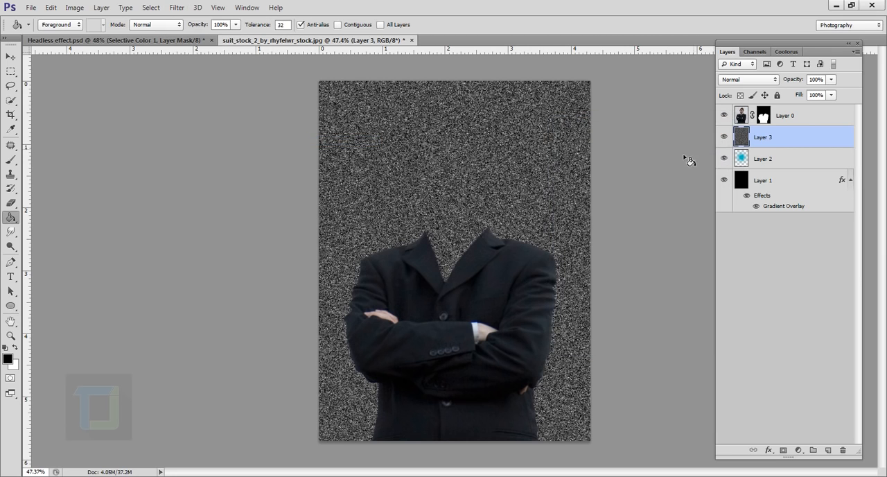
Apply Dry Brush to the noise with brush size 3, detail 10 and texture 1, and set the layer's blend mode to Screen
left_click(175, 8)
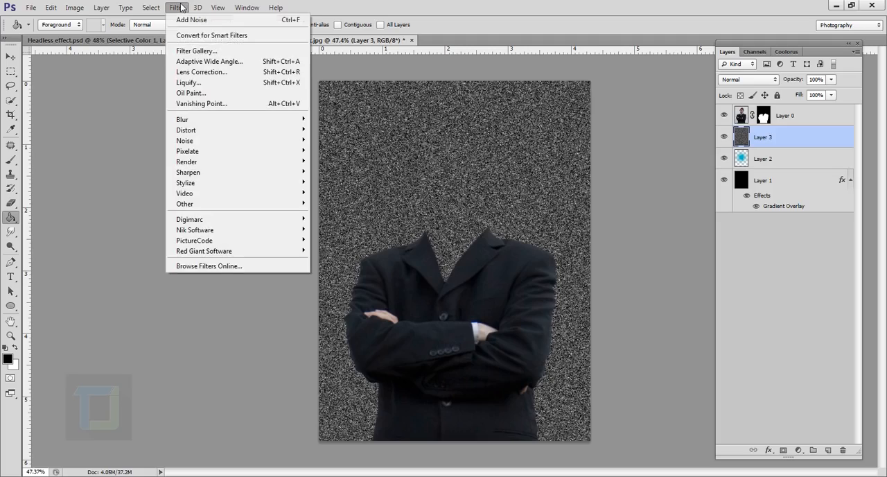
left_click(186, 53)
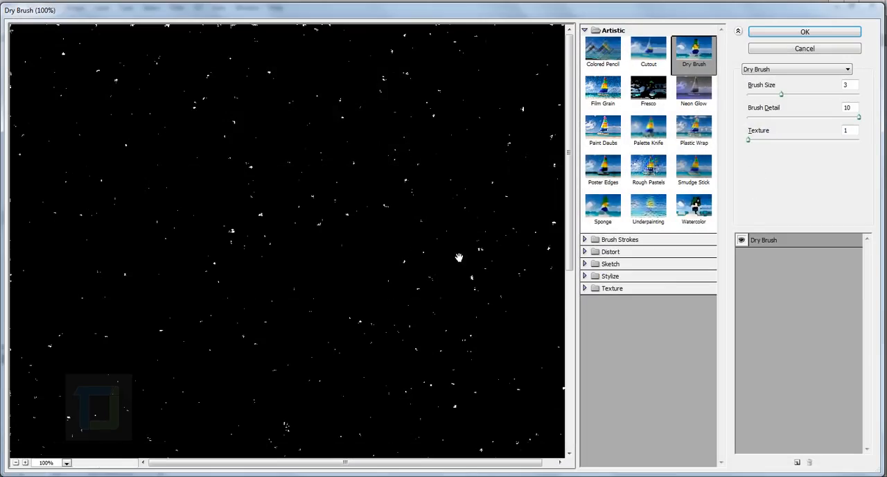
left_click(754, 80)
left_click(754, 83)
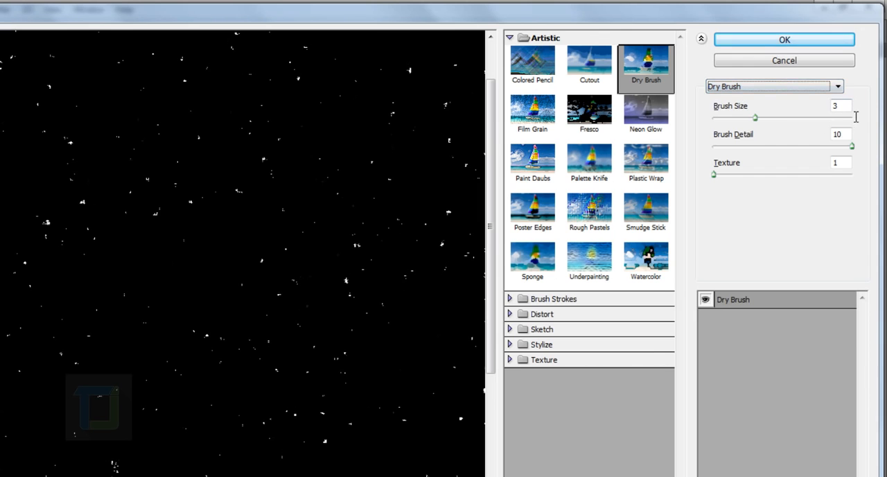
key("Tab")
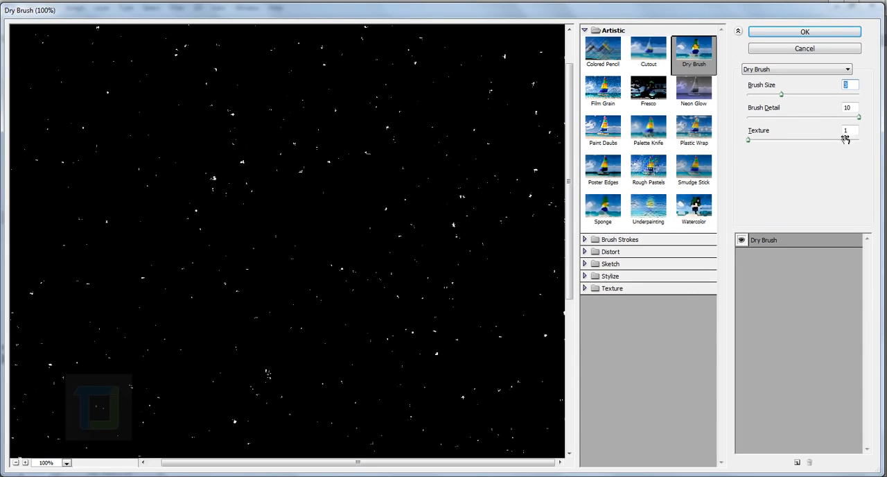
left_click(788, 32)
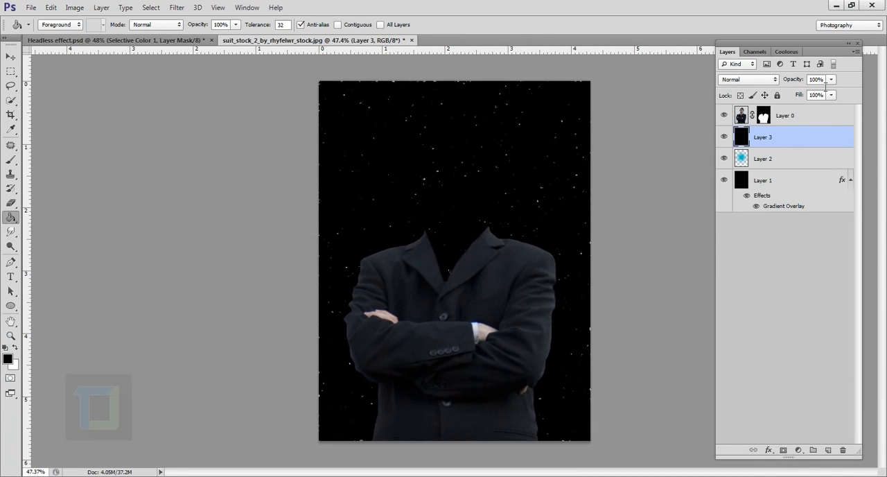
left_click(748, 79)
left_click(734, 180)
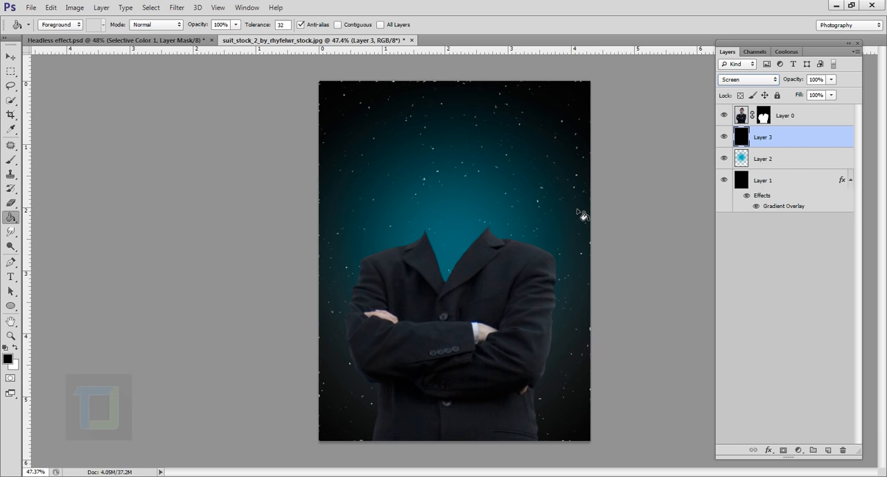
Erase the specks around the canvas edges with a soft 500 px eraser at 0% hardness, keeping those above the collar
left_click(11, 203)
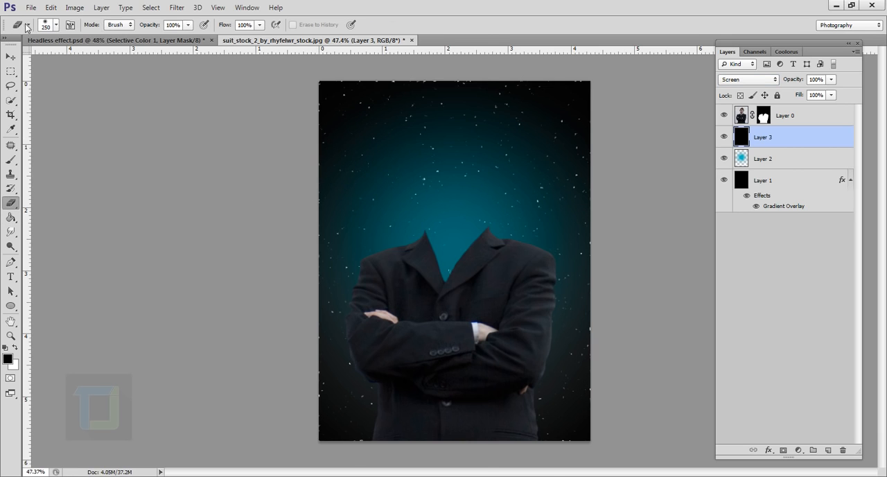
left_click(56, 26)
left_click(111, 74)
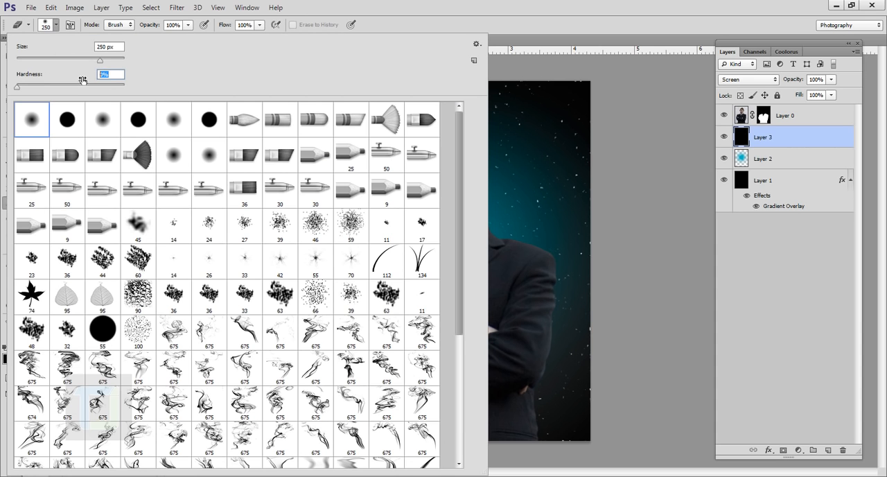
left_click(429, 25)
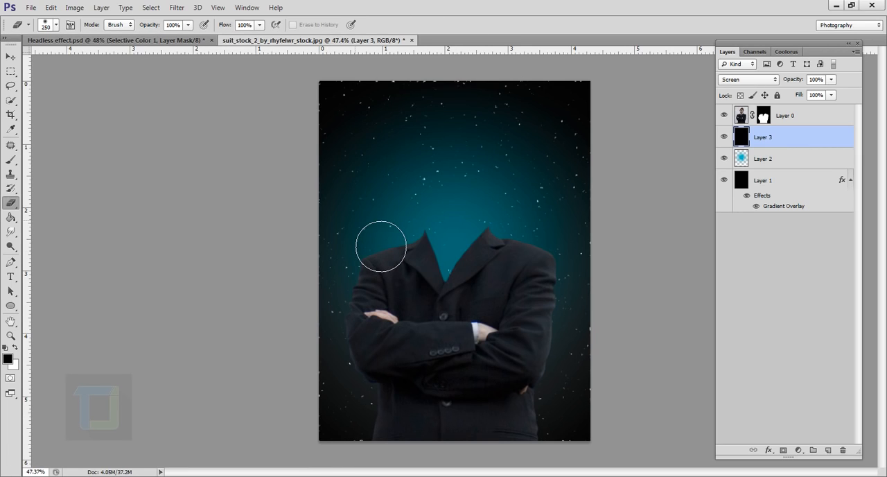
key("bracketright")
key("bracketright")
key("bracketright")
key("bracketright")
key("bracketright")
key("bracketleft")
key("bracketleft")
left_click_drag(561, 135, 534, 95)
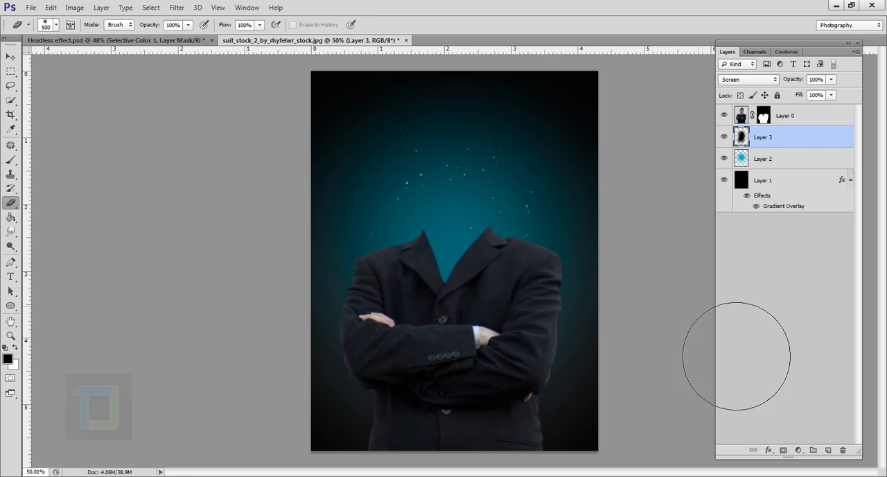
Colorize the particle layer with Hue/Saturation using hue 87, saturation 75 and lightness -12
left_click(74, 7)
mouse_move(104, 35)
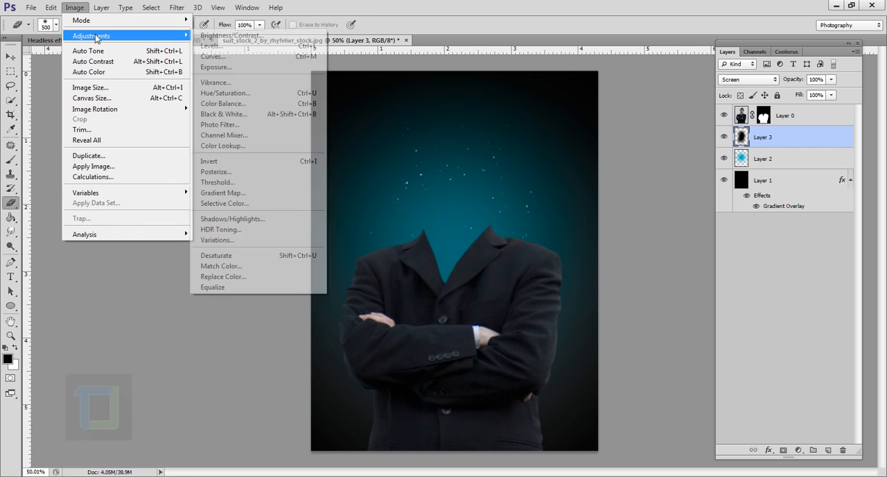
left_click(221, 97)
left_click_drag(729, 226, 725, 187)
left_click(819, 330)
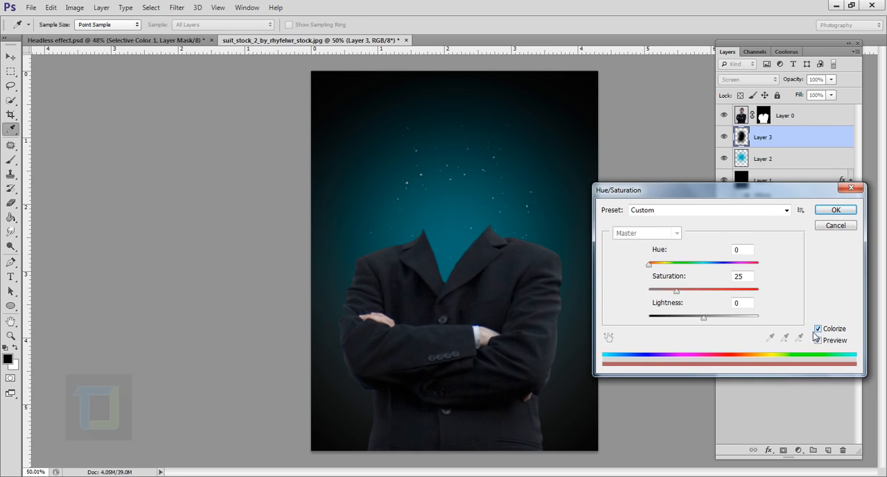
left_click_drag(677, 293, 731, 292)
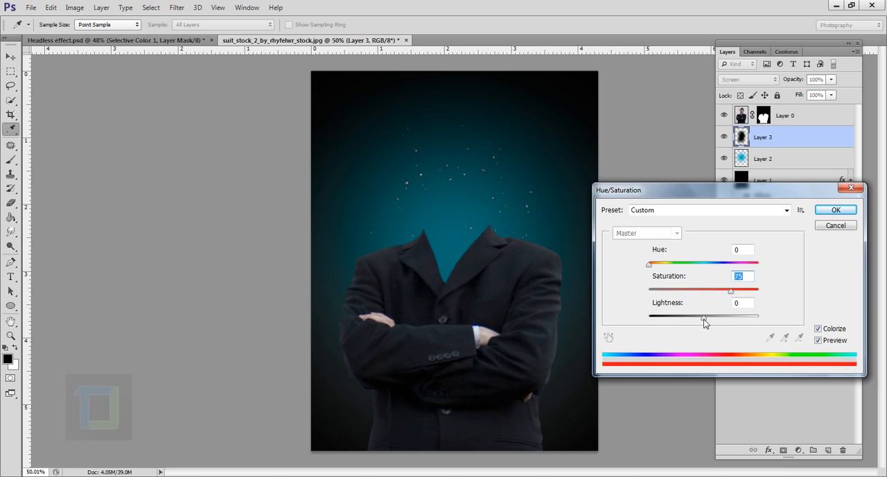
left_click_drag(704, 319, 697, 317)
left_click_drag(649, 266, 676, 269)
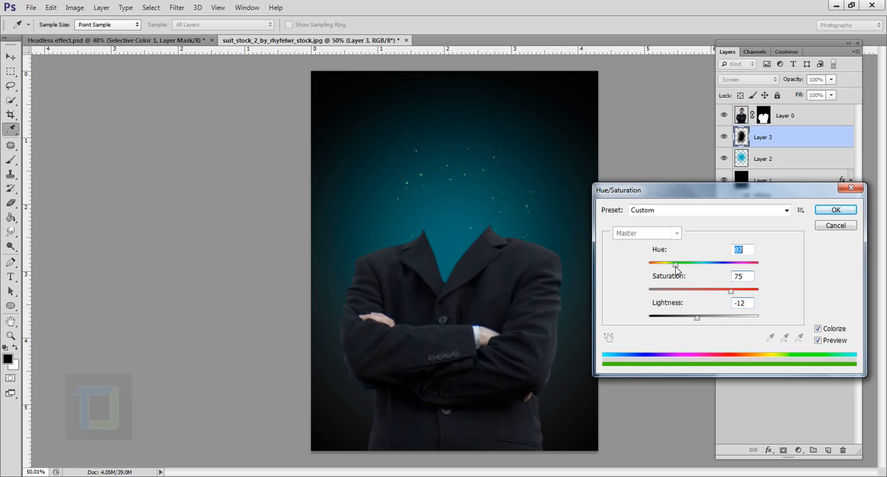
left_click(832, 210)
key("e")
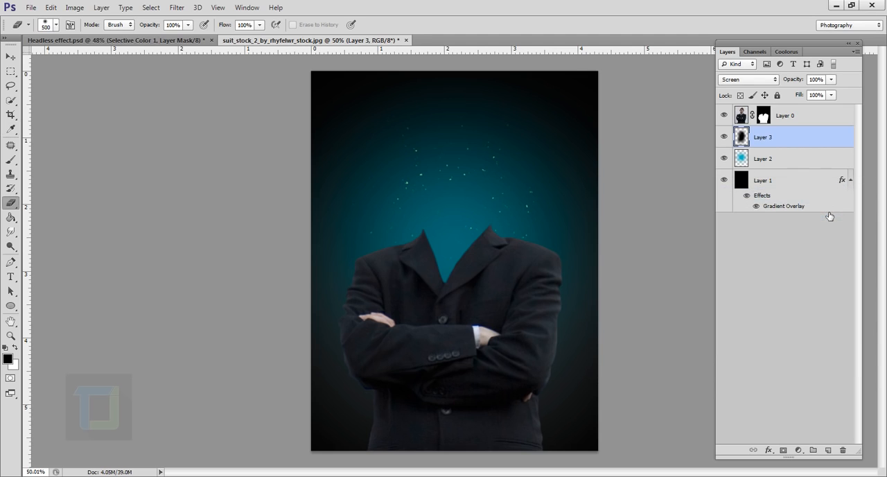
Duplicate the particle layer and apply a Gaussian Blur of 0.6 pixels to the copy
scroll(646, 235, "up", 1)
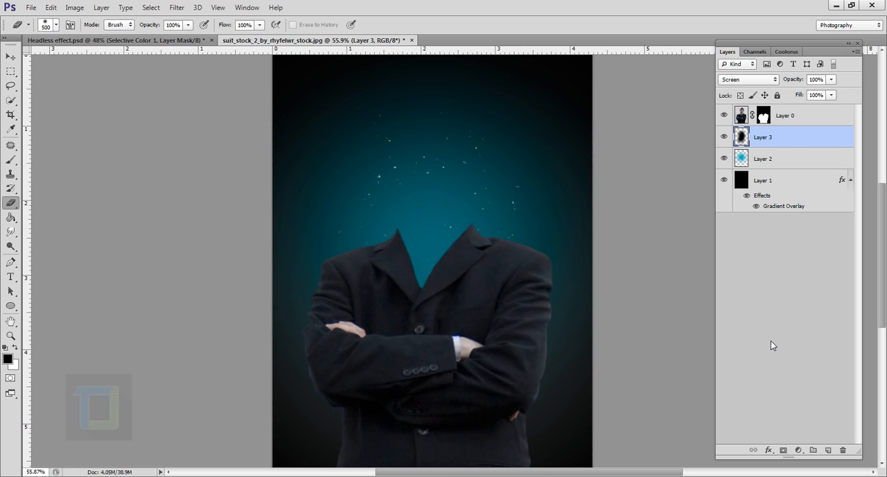
key("ctrl+j")
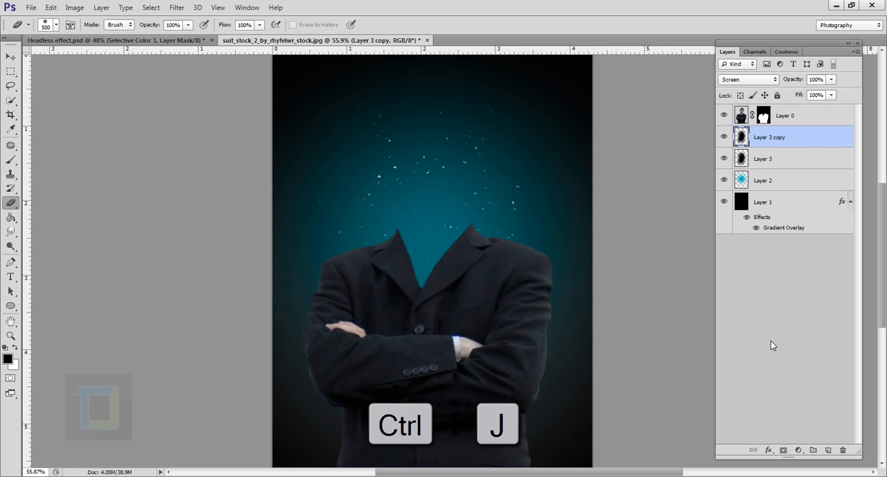
left_click(177, 7)
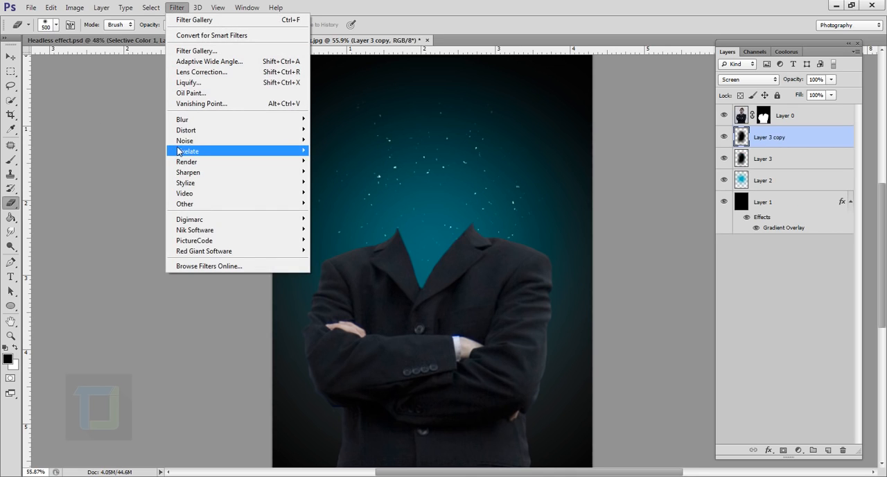
mouse_move(235, 120)
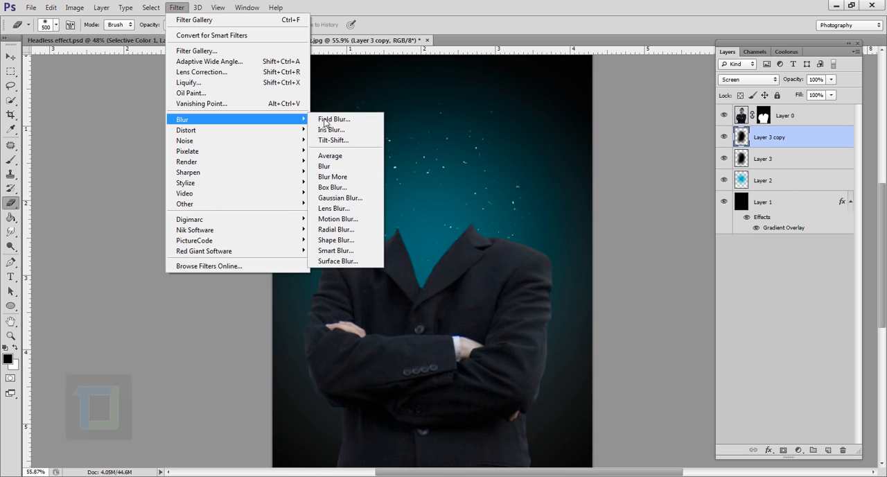
left_click(339, 198)
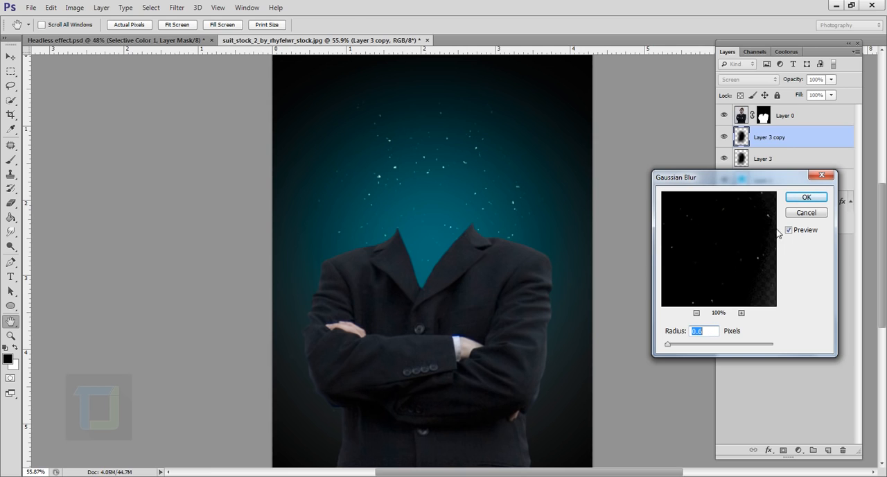
left_click(805, 197)
key("e")
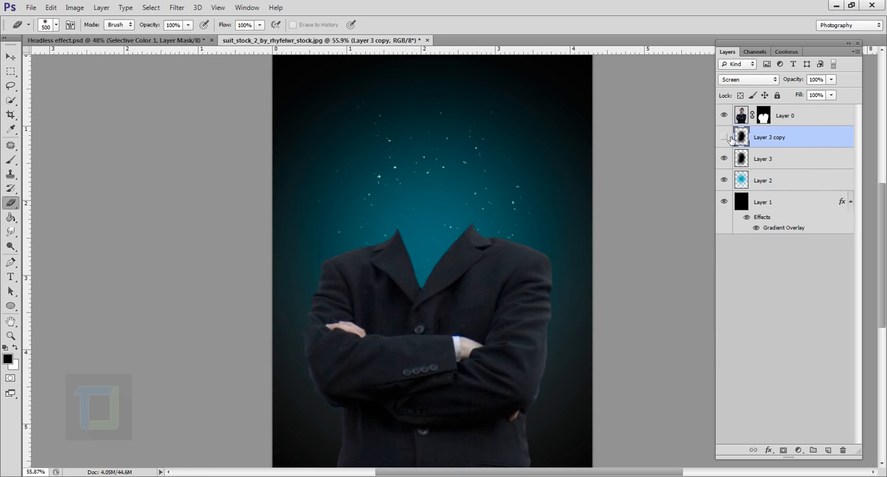
Compare the image with and without the blurred particle copy, and lower the copy's opacity to 52%
left_click(726, 136)
left_click(832, 80)
left_click(805, 93)
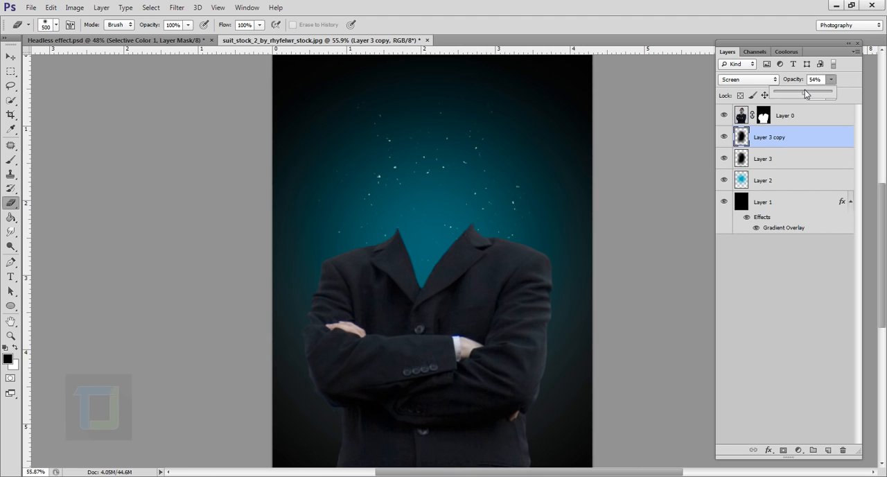
left_click(740, 137)
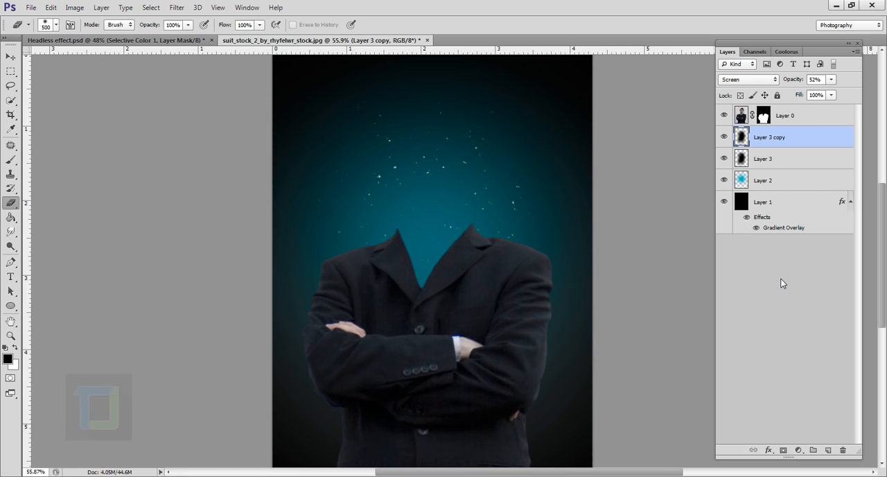
Add a new layer above the particles and stamp a white wisp with a 675 px smoke brush above the suit's left-hand shoulder
left_click(829, 450)
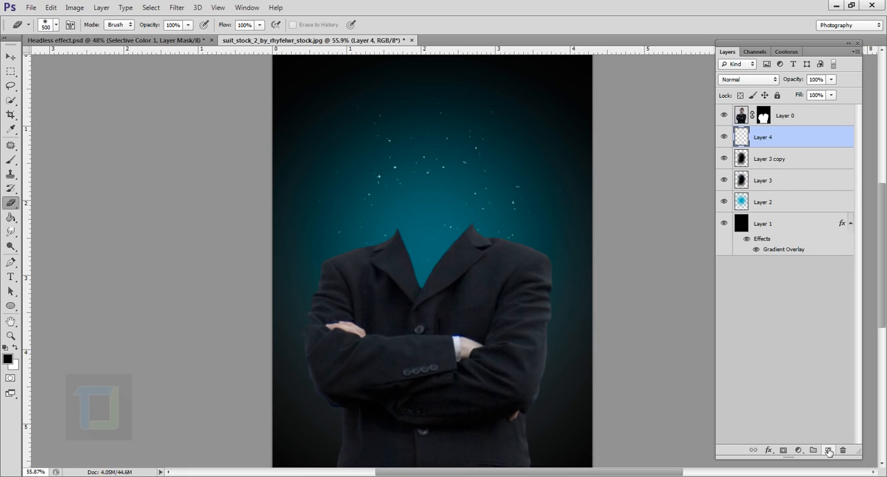
left_click(10, 173)
left_click(10, 160)
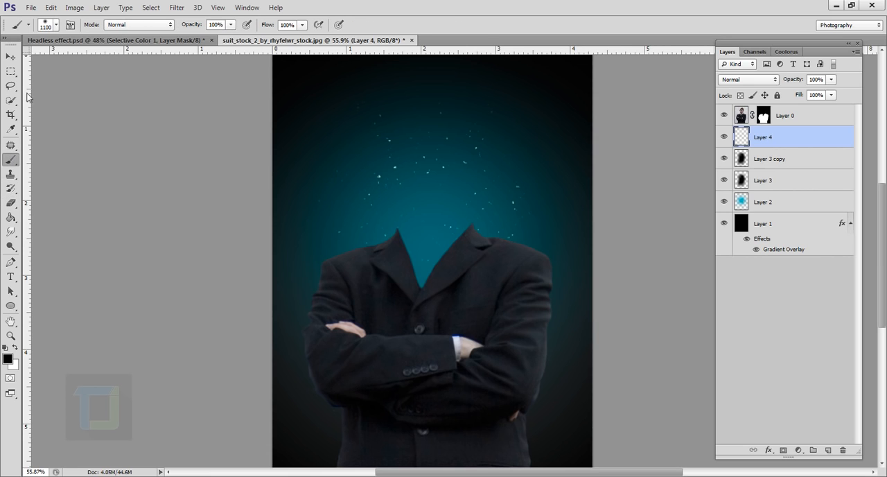
left_click(58, 27)
scroll(244, 339, "down", 2)
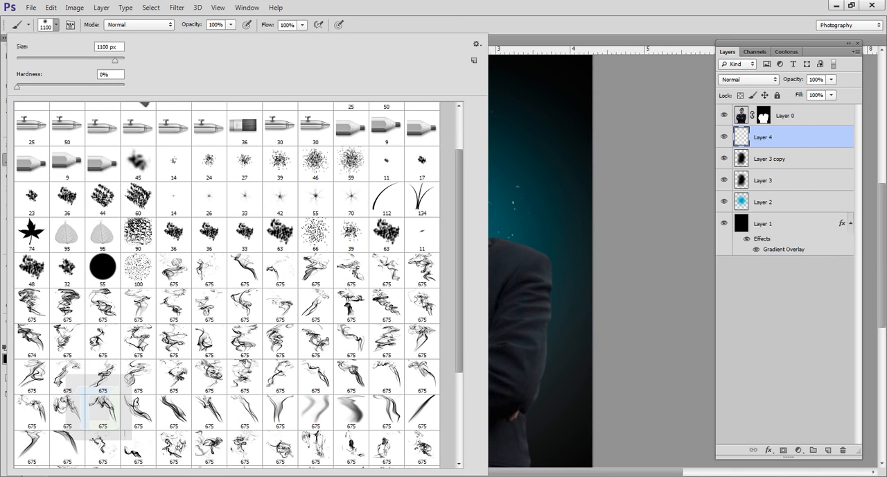
left_click(245, 340)
left_click(774, 143)
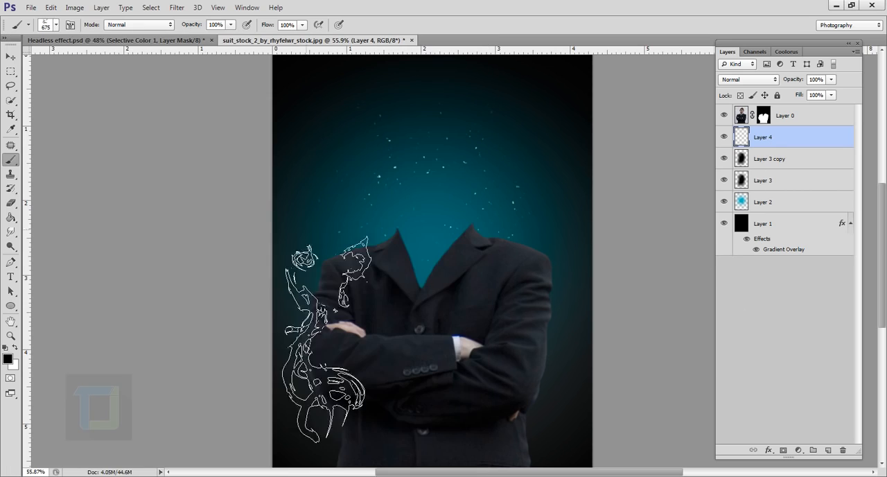
left_click(14, 350)
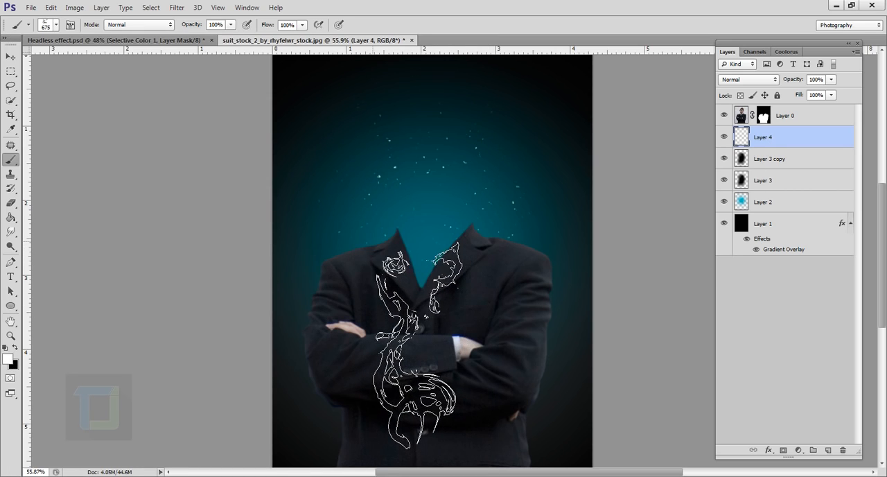
left_click(376, 243)
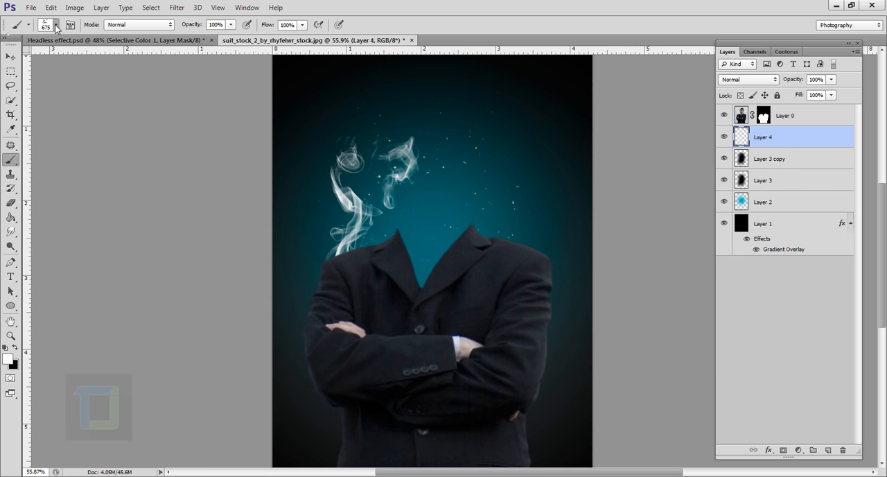
Stamp two more white wisps with different 675 px smoke brushes, one above the collar opening and one above the right-hand shoulder
left_click(56, 28)
left_click(145, 378)
left_click(788, 138)
left_click(451, 233)
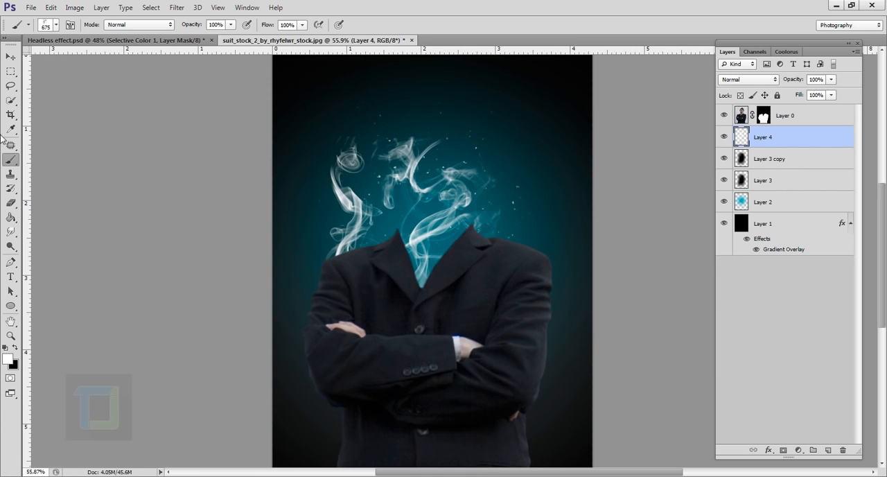
left_click(56, 28)
left_click(139, 306)
left_click(771, 140)
left_click(498, 207)
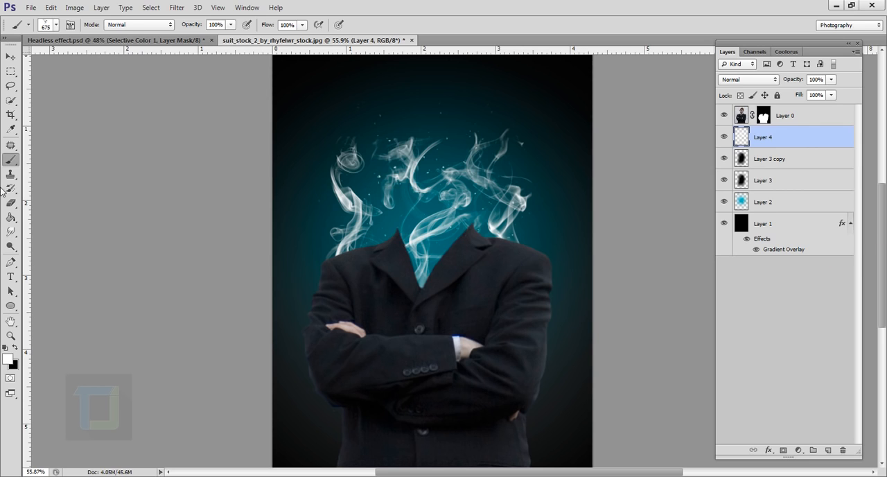
Fade the tops of the smoke wisps with the soft 500 px eraser, and set the smoke layer to Soft Light at 31% opacity
left_click(16, 201)
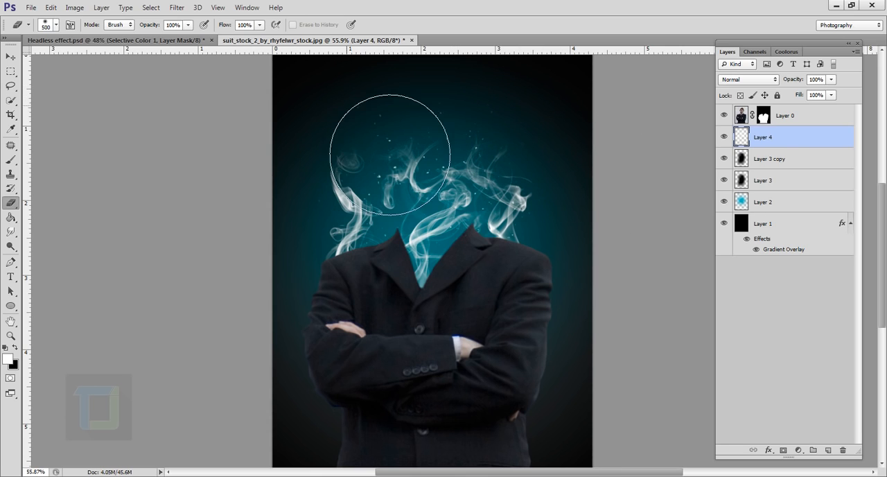
left_click(756, 78)
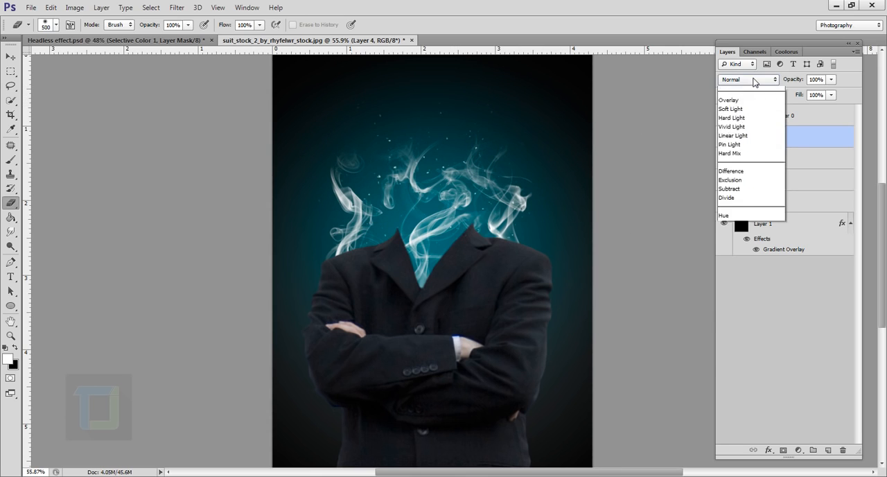
left_click(754, 236)
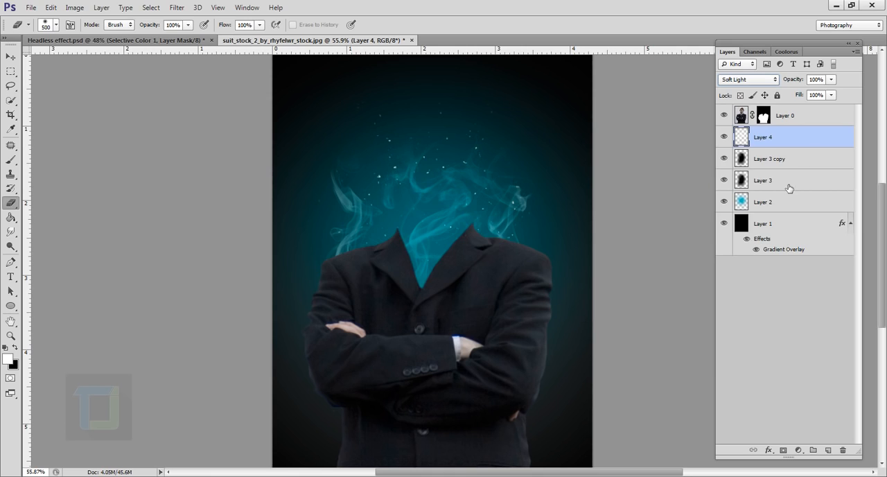
left_click(832, 80)
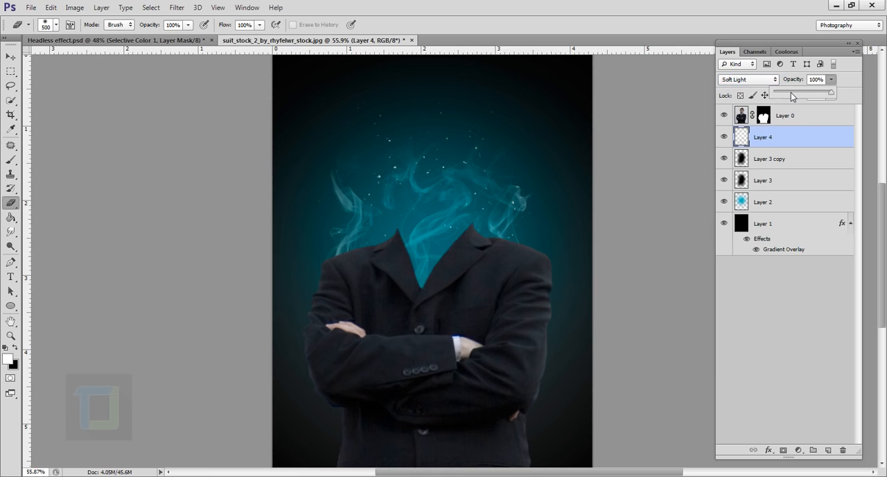
left_click(791, 93)
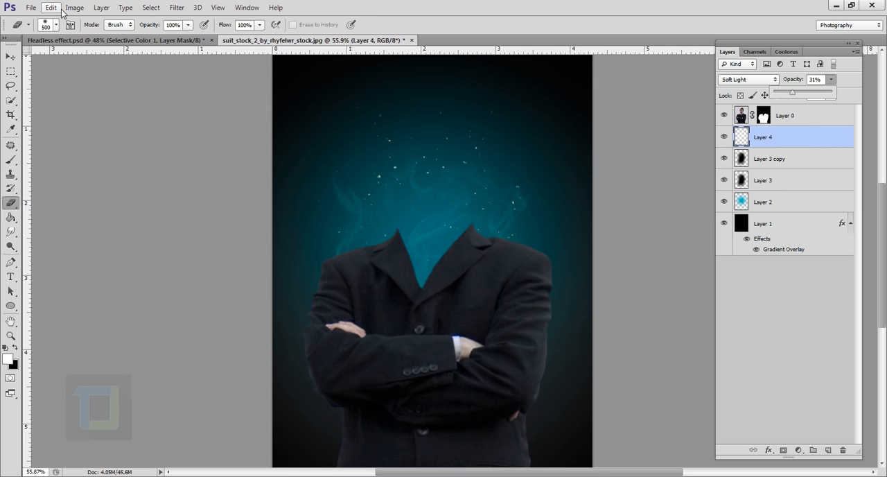
Soften the smoke layer with a Gaussian Blur of a larger radius than 0.6 pixels
left_click(169, 7)
mouse_move(279, 122)
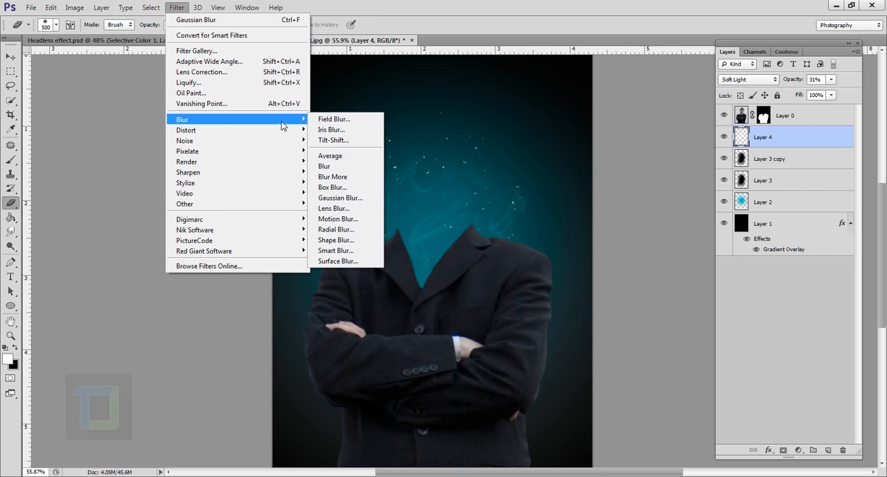
left_click(339, 197)
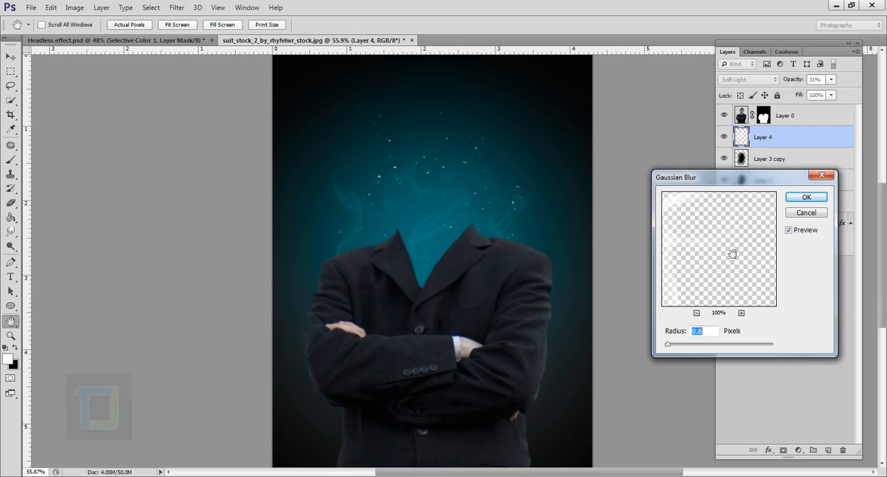
left_click(691, 345)
left_click_drag(691, 347, 685, 346)
left_click(805, 196)
key("e")
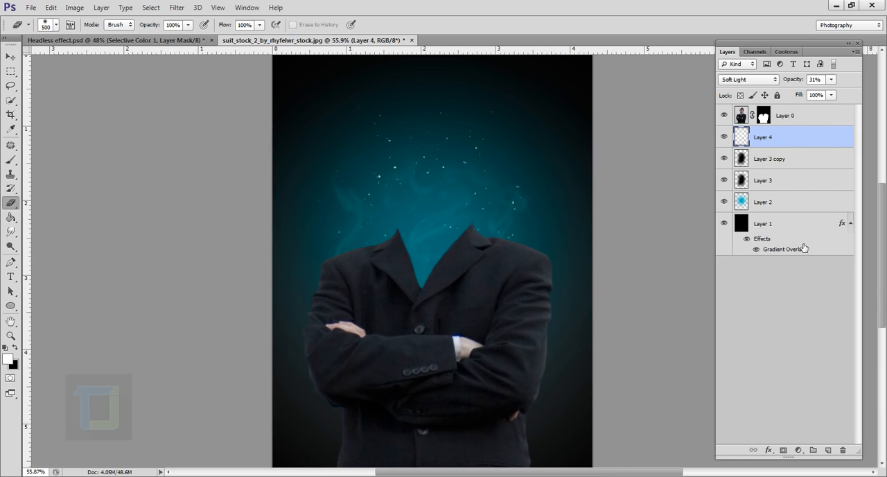
Group Layer 1 through Layer 4 under the name "background", and select the suit layer
left_click(782, 229)
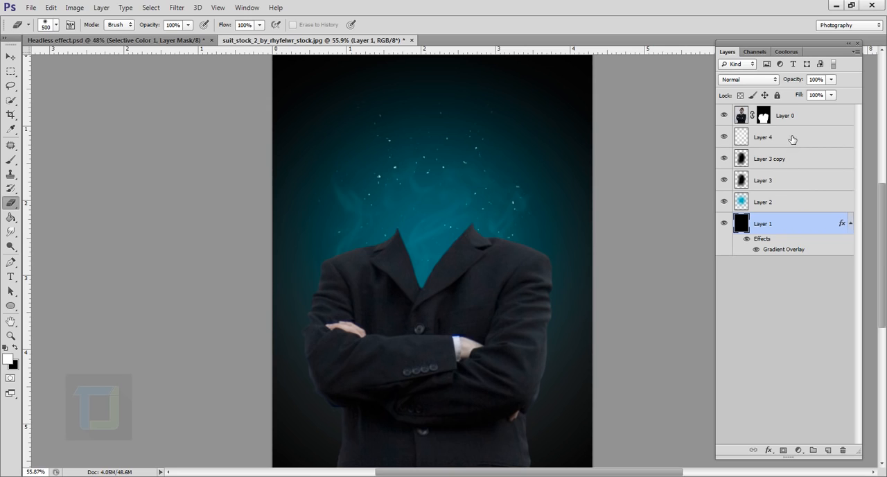
left_click(769, 139, "shift")
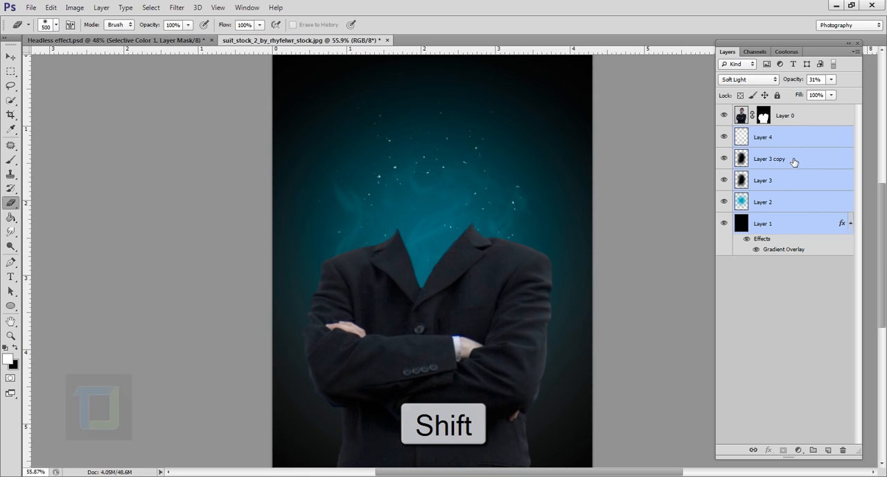
key("ctrl+g")
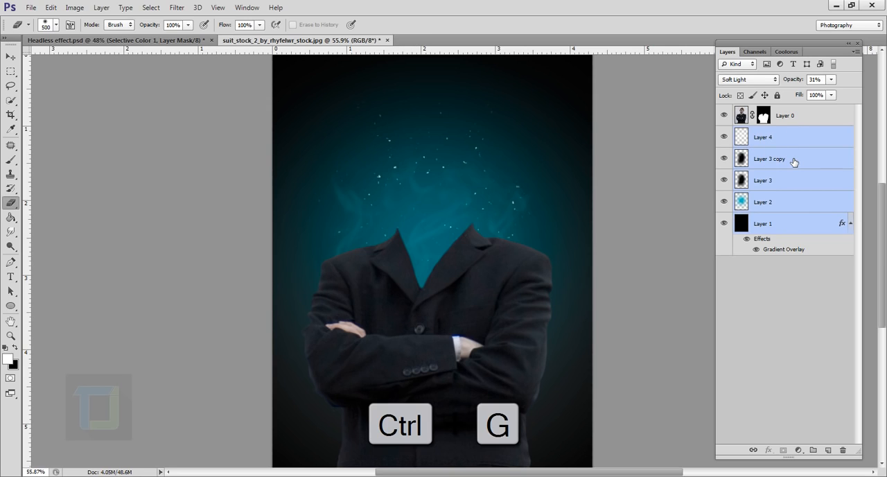
left_click(726, 135)
left_click(726, 135)
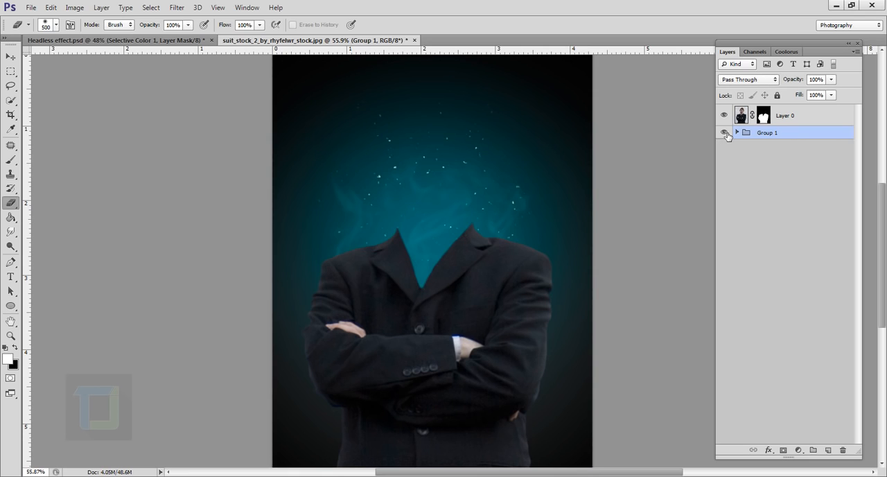
double_click(767, 133)
type("background")
key("Return")
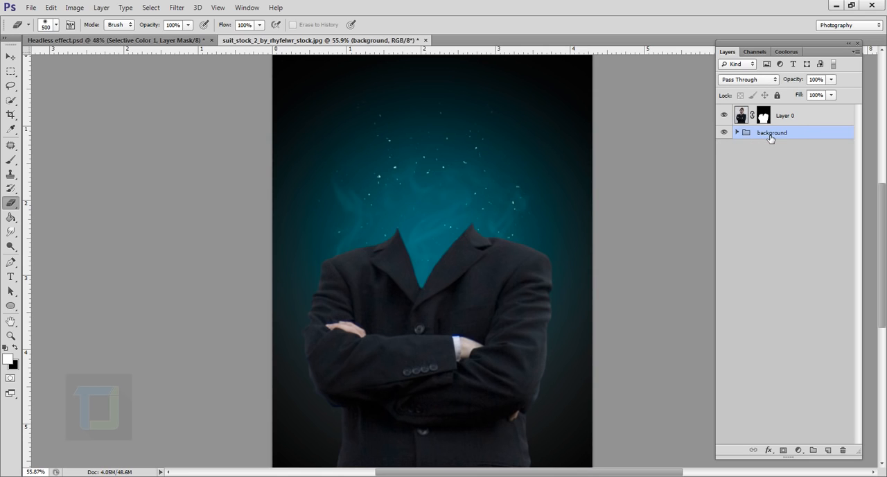
left_click(800, 124)
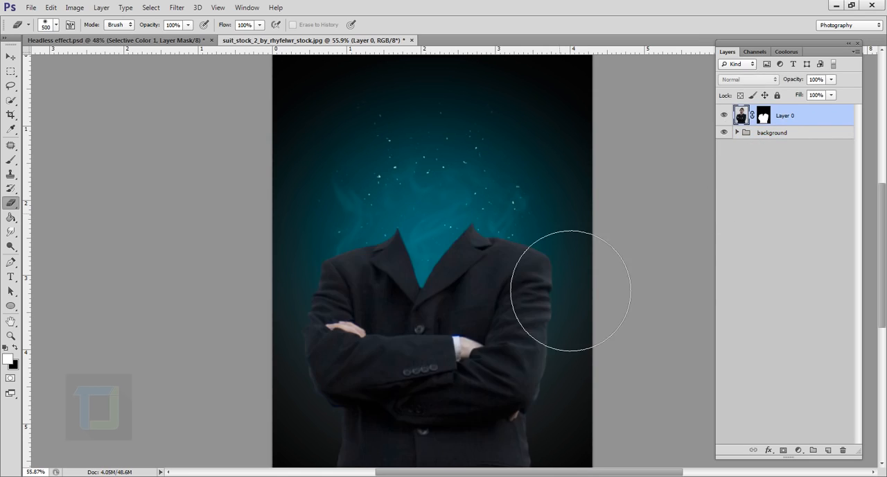
Add a new layer above the suit layer and start a Pen tool path at the tip of the left-hand collar
scroll(488, 419, "up", 2)
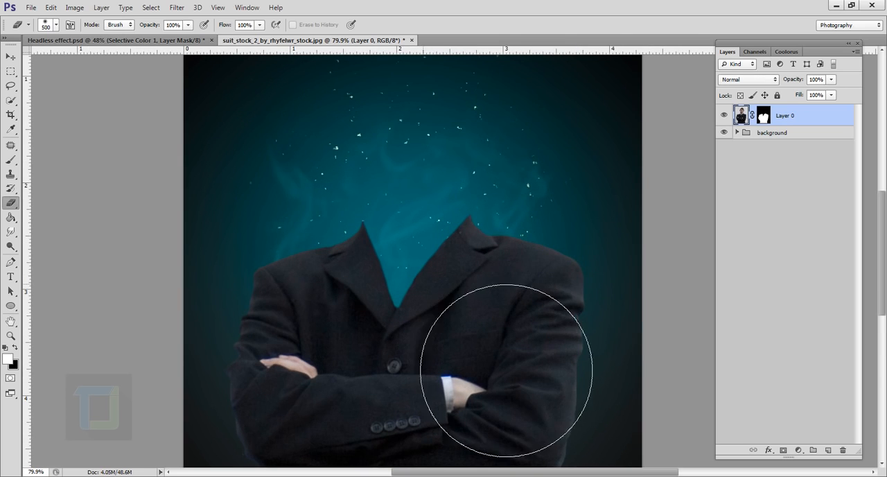
left_click(830, 450)
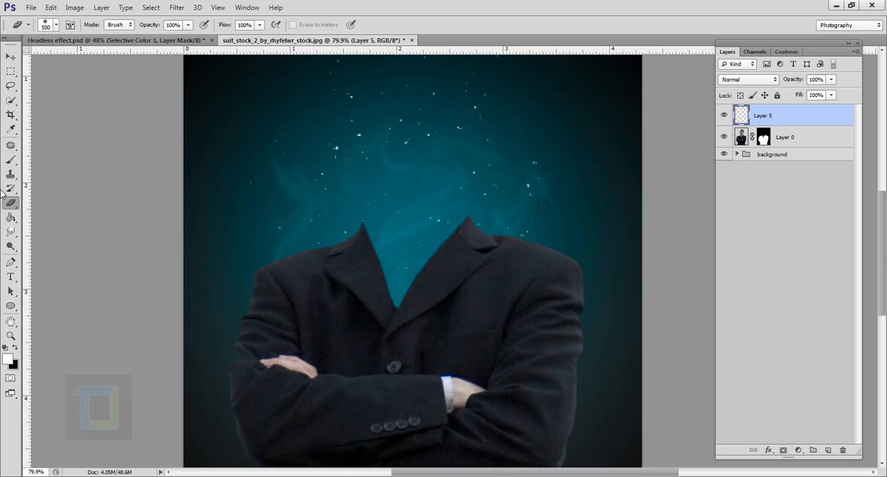
left_click(12, 264)
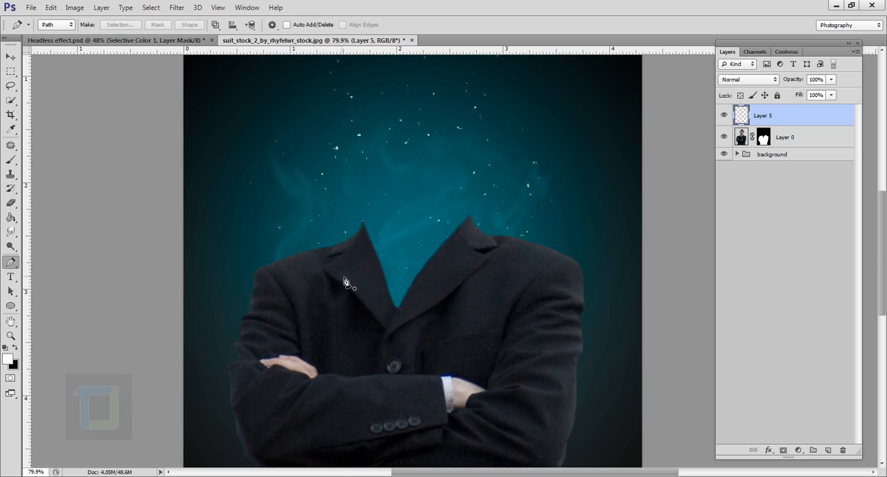
scroll(358, 251, "up", 3)
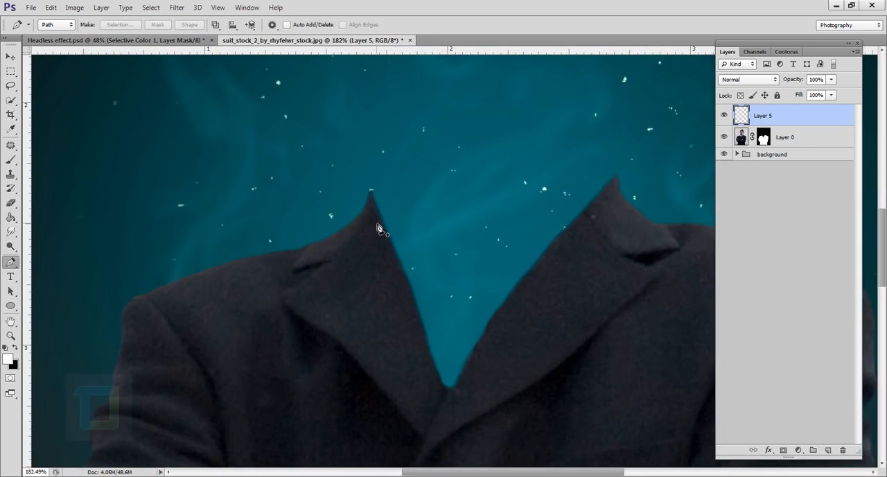
left_click_drag(402, 222, 363, 232)
scroll(364, 232, "up", 2)
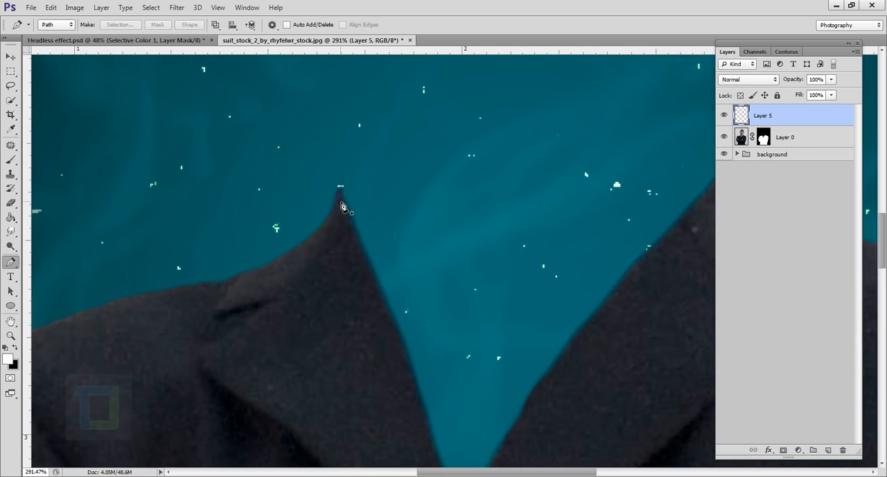
left_click(338, 193)
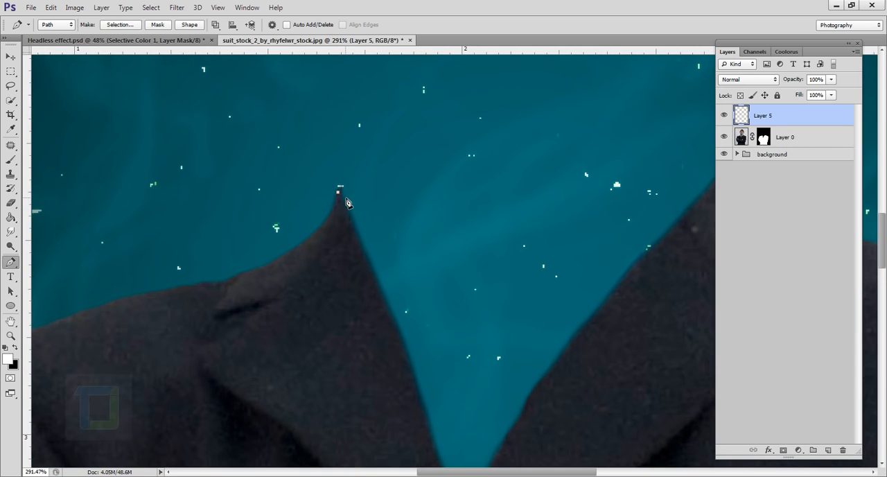
Extend the path to the right-hand collar tip as an upward-arching curve that forms the back of the collar
left_click_drag(451, 214, 278, 245)
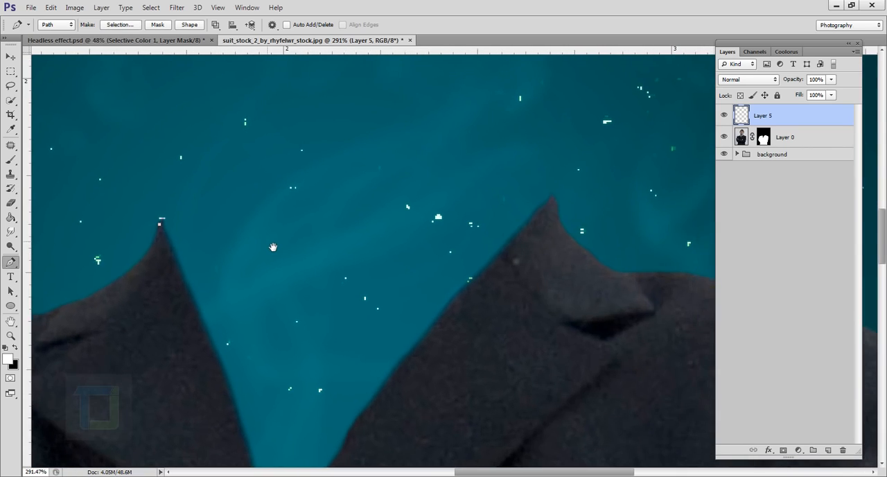
scroll(552, 202, "down", 1)
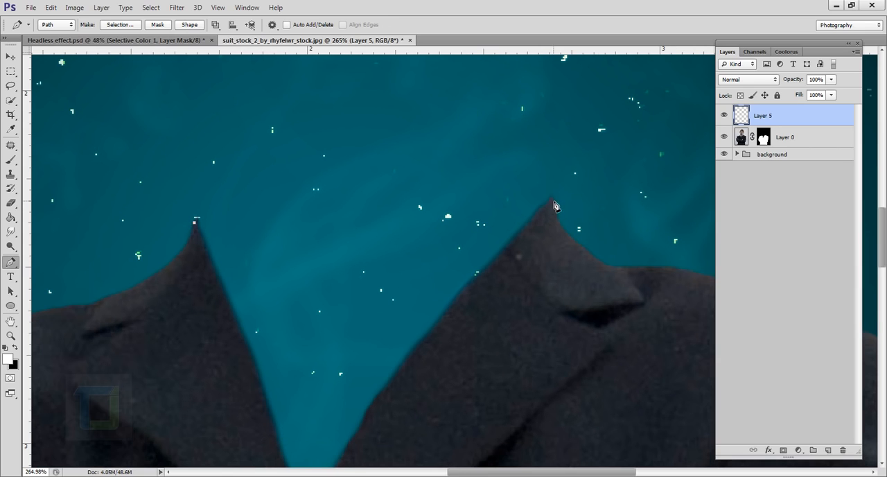
left_click(552, 201)
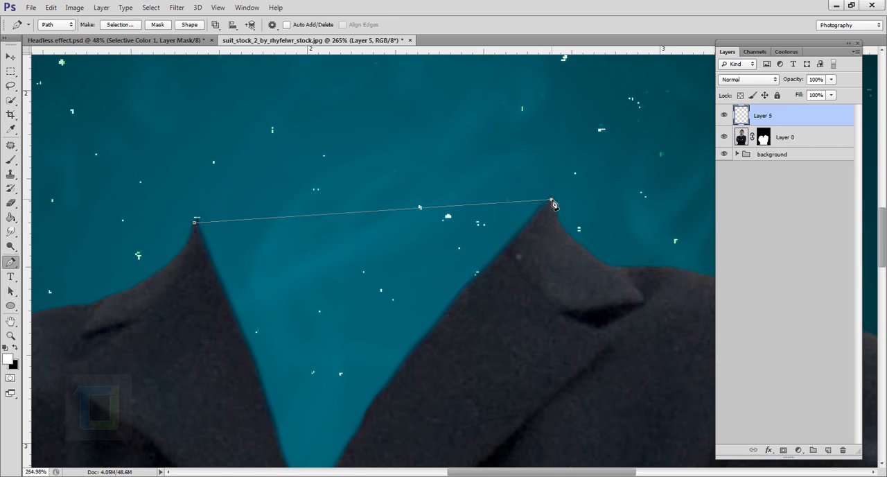
left_click_drag(554, 202, 805, 299)
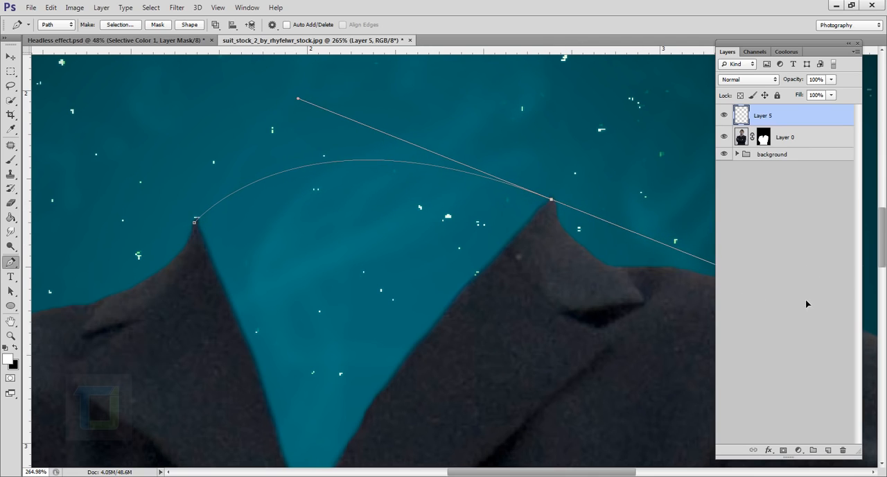
Redirect the curve's outgoing handle down into the jacket and close the path with points over the lapels below the collar opening
scroll(547, 266, "down", 3)
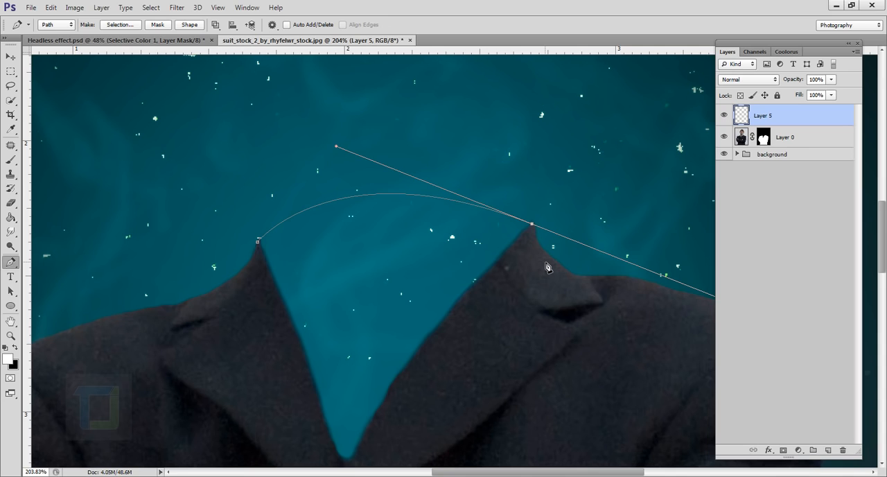
key("alt")
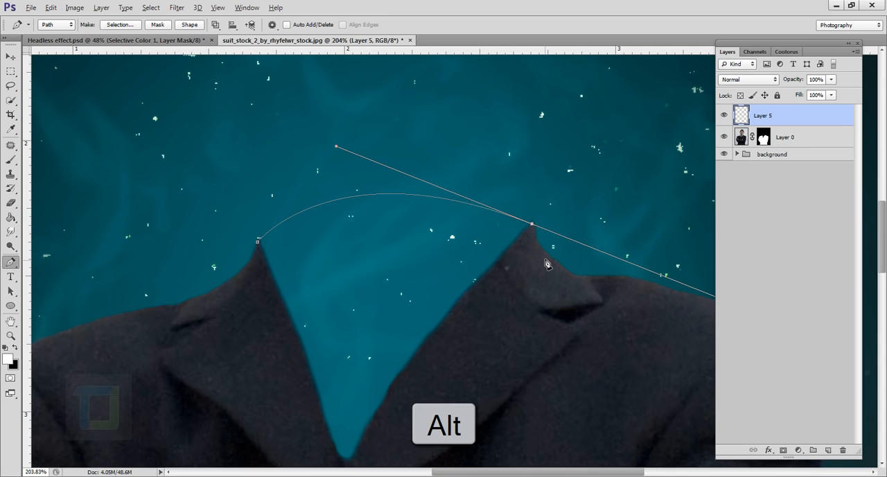
left_click(535, 229, "alt")
scroll(524, 312, "down", 3)
left_click(546, 385)
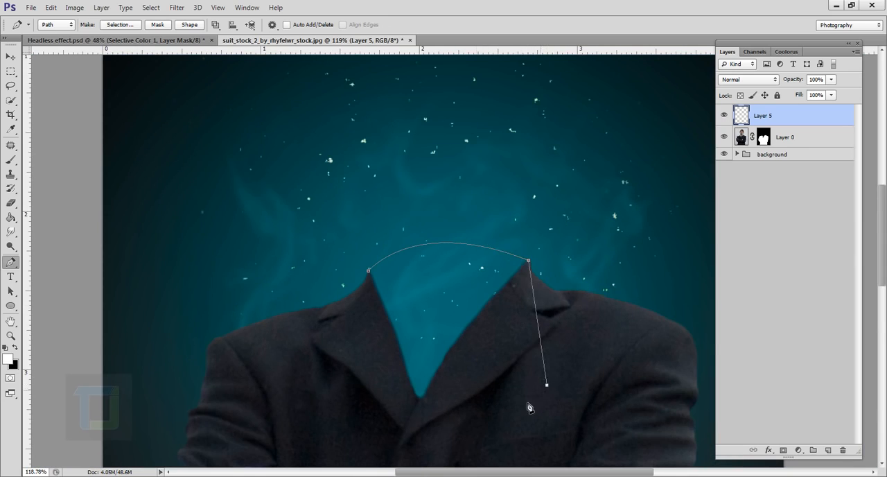
left_click(439, 457)
left_click(349, 412)
left_click(356, 344)
scroll(372, 309, "up", 3)
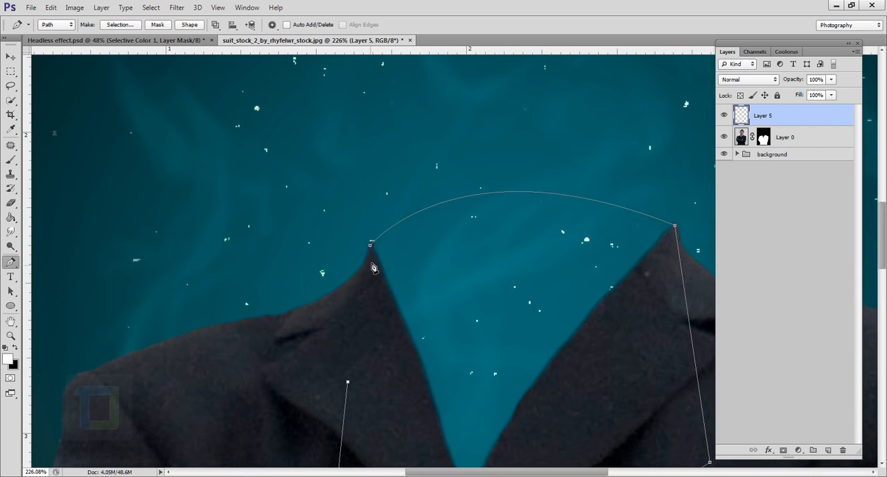
left_click(371, 246)
scroll(412, 360, "down", 5)
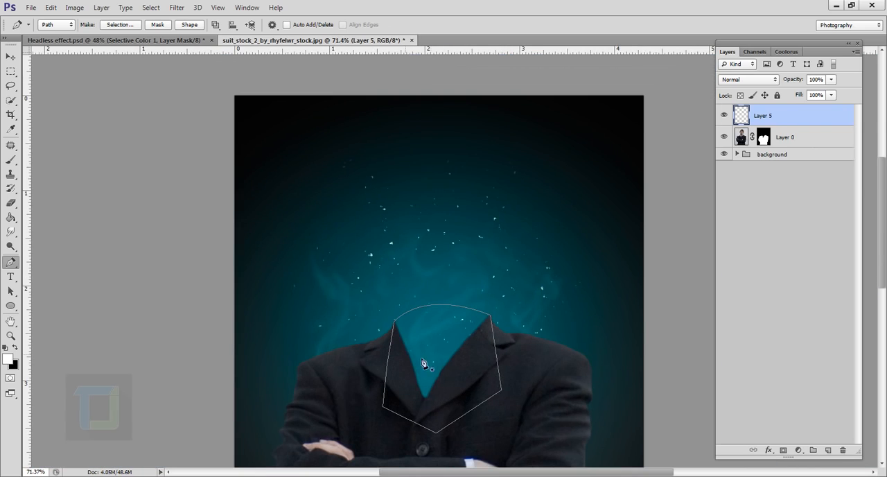
Convert the closed collar path into a new anti-aliased selection with a feather radius of 0 pixels
left_click_drag(437, 361, 434, 288)
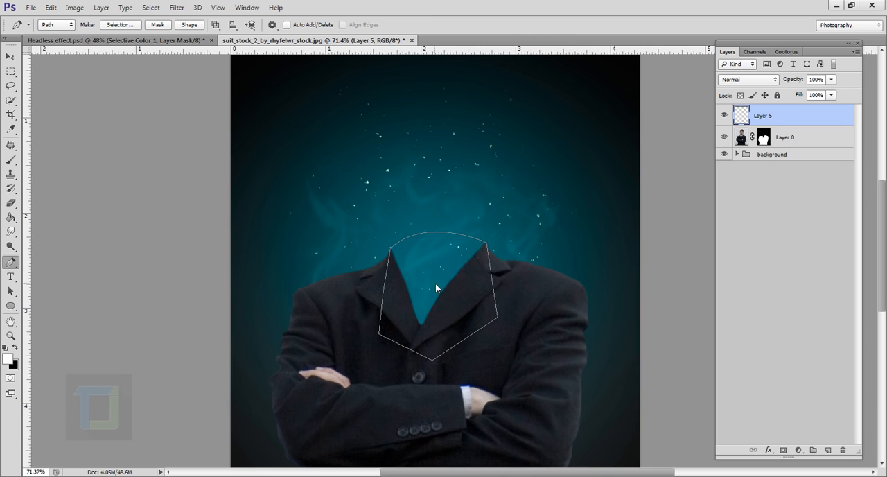
right_click(436, 283)
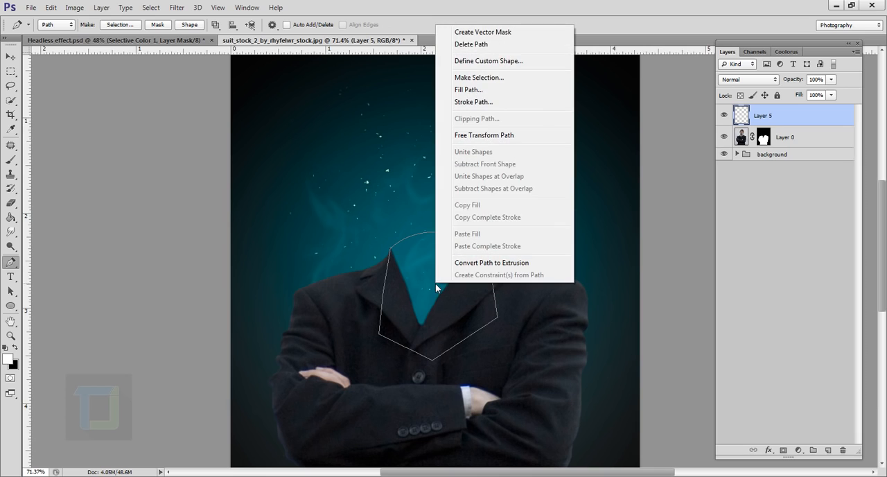
left_click(477, 77)
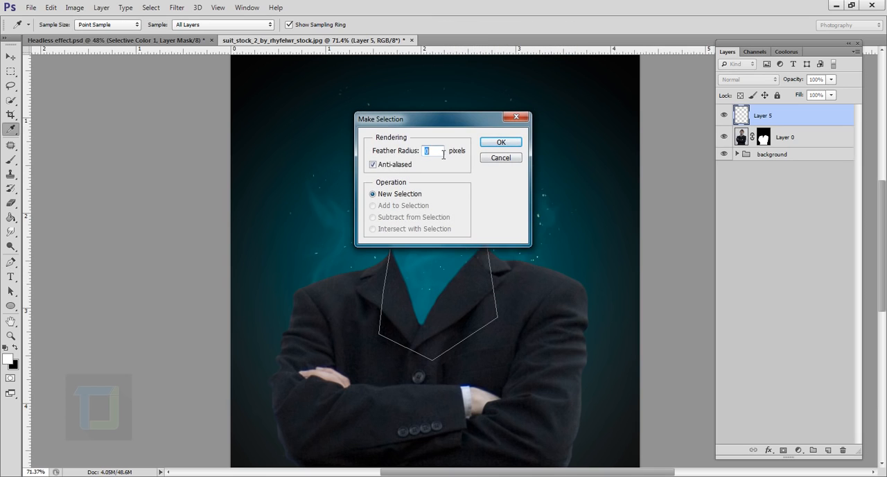
left_click(501, 142)
scroll(451, 293, "up", 3)
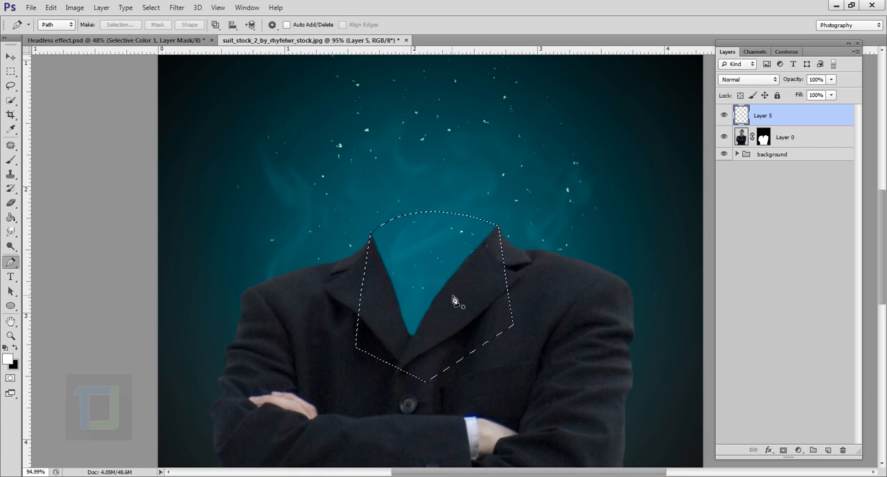
Choose the Paint Bucket tool and set the foreground colour to the dark suit tone #171a1f, sampled from the jacket
left_click(11, 218)
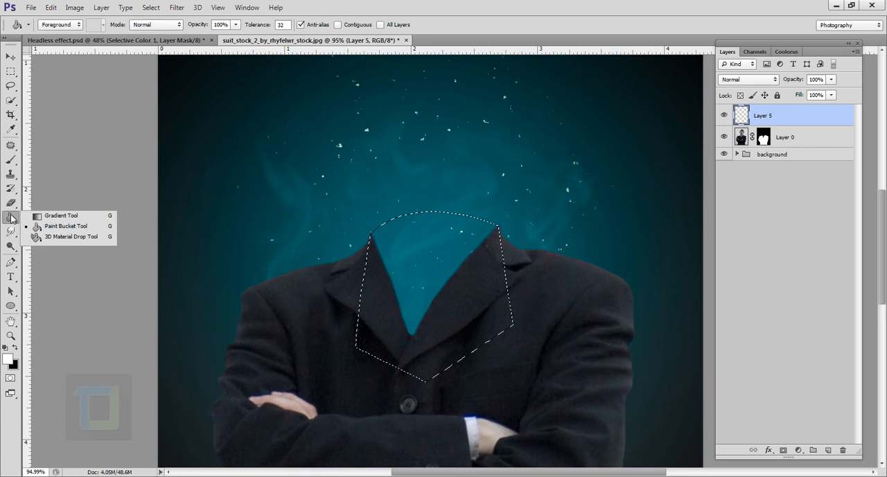
left_click(62, 225)
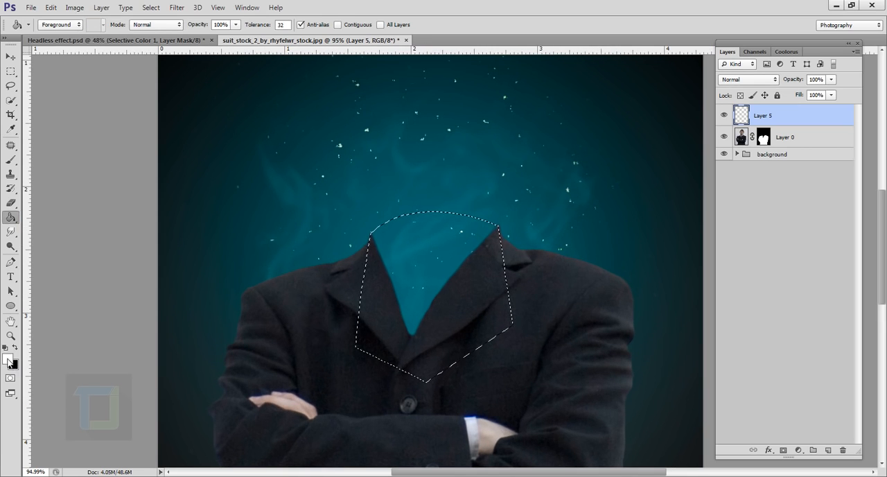
left_click(8, 359)
left_click(318, 323)
left_click(320, 330)
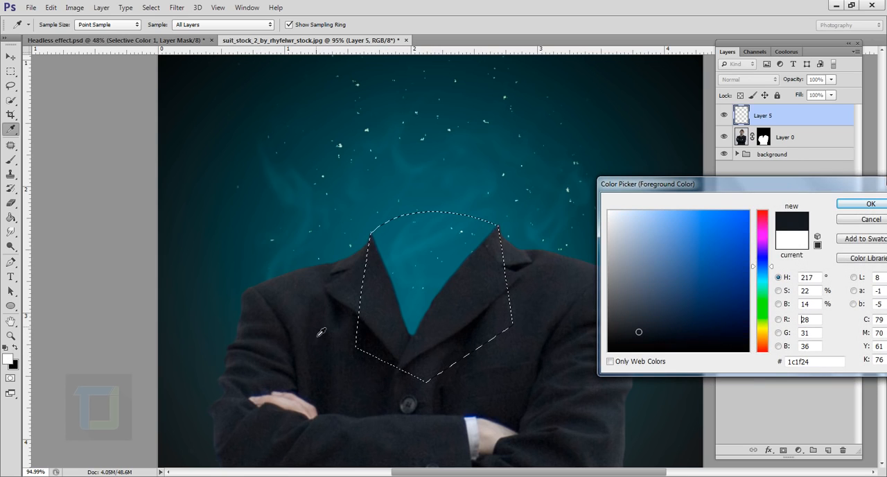
left_click(318, 336)
left_click(340, 329)
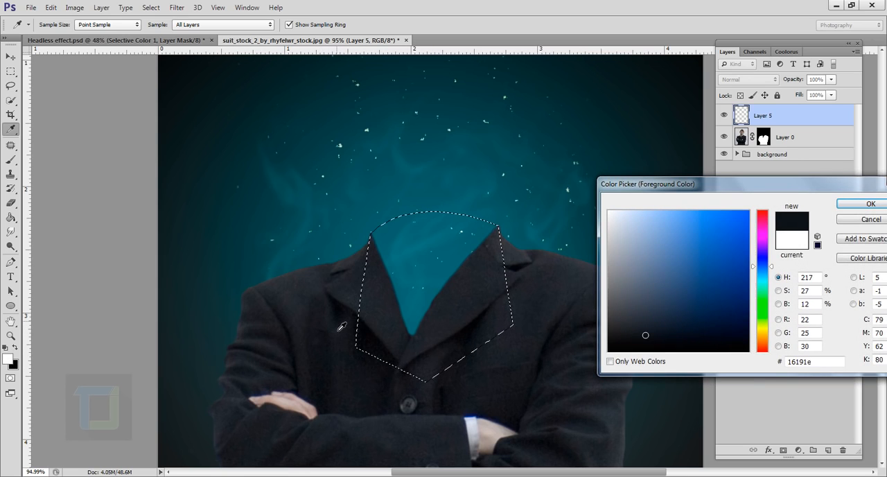
left_click(363, 392)
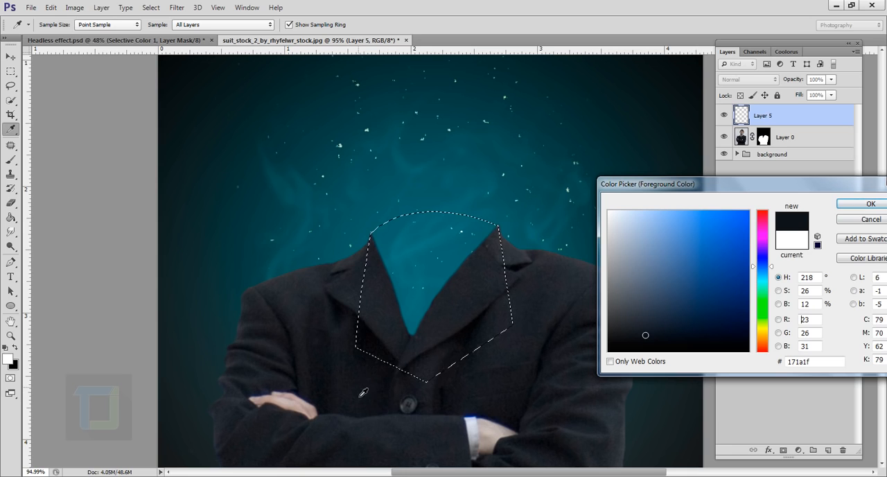
left_click(850, 205)
Fill the collar selection on Layer 5 with the foreground colour and deselect it
left_click(433, 282)
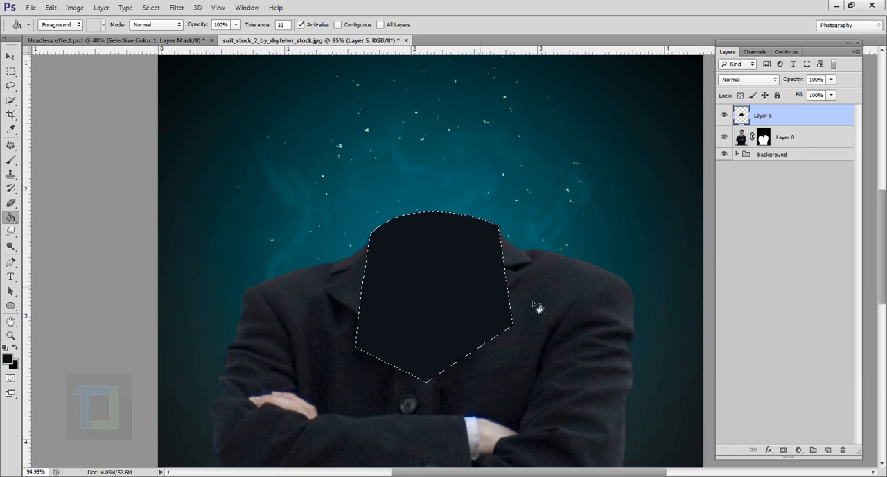
left_click(151, 7)
left_click(162, 30)
Move Layer 5 beneath the suit layer so the dark fill sits behind the lapels
left_click_drag(796, 122, 790, 143)
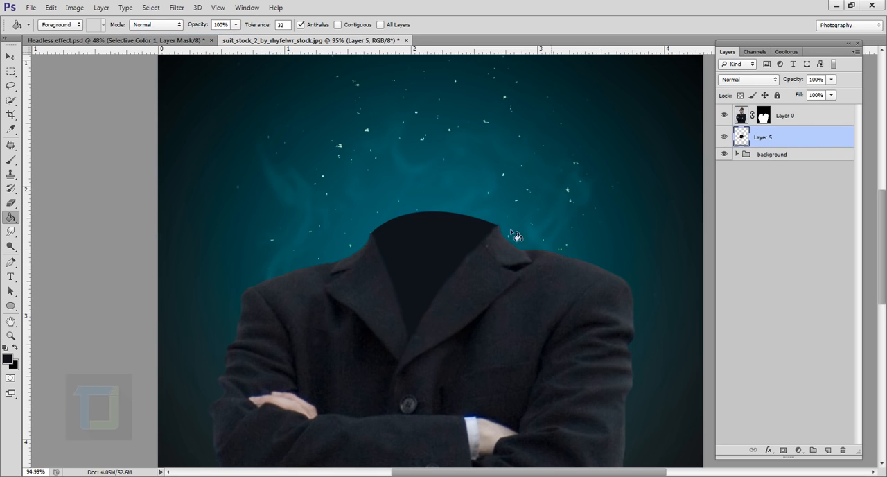
scroll(424, 309, "down", 1)
scroll(436, 309, "up", 2)
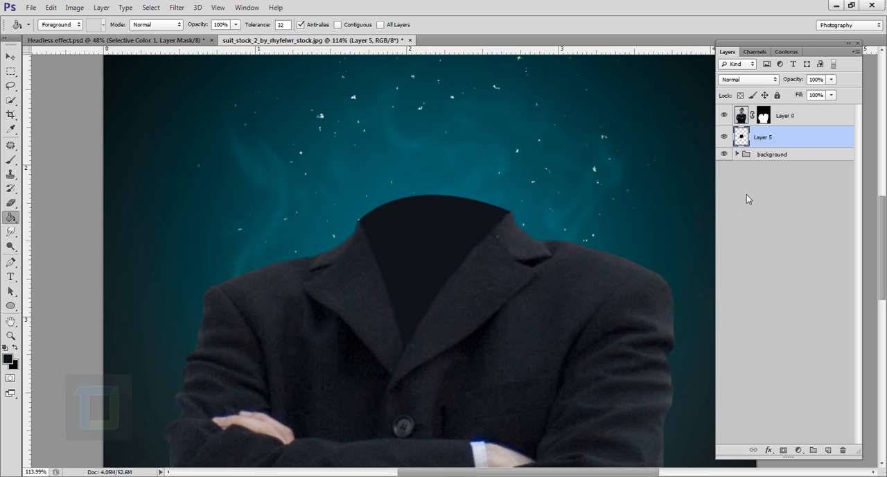
Add a linear black-to-white Gradient Overlay at 90° to Layer 5, using Soft Light blending and 95% opacity
right_click(831, 140)
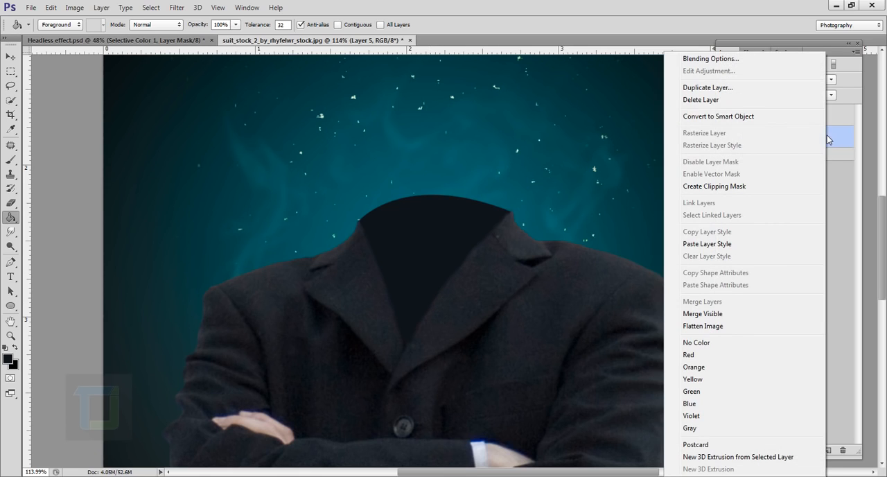
left_click(697, 59)
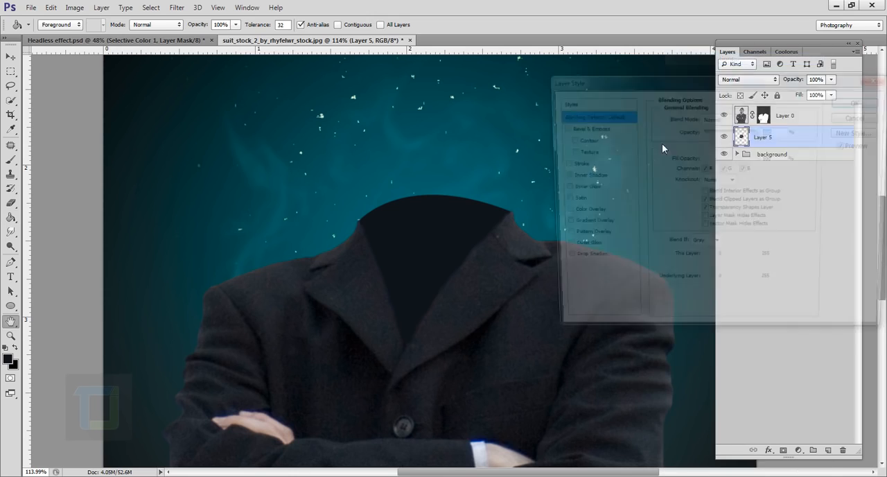
left_click_drag(620, 78, 640, 70)
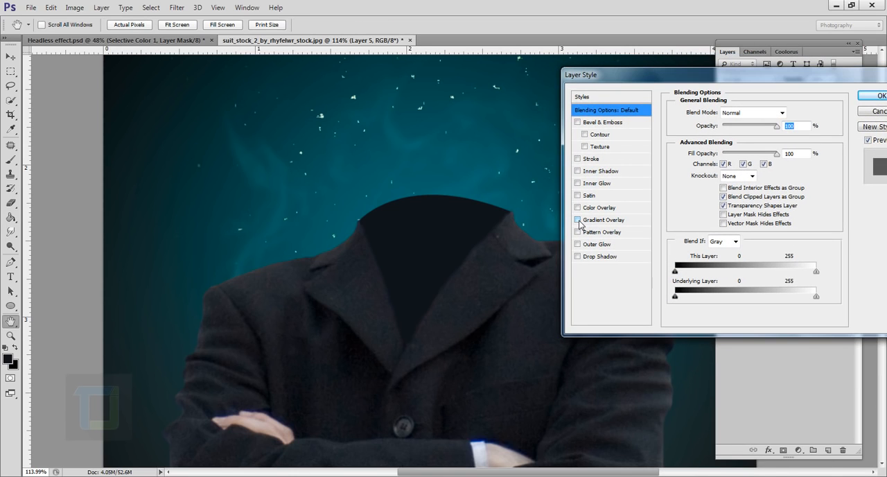
left_click(578, 220)
left_click(597, 222)
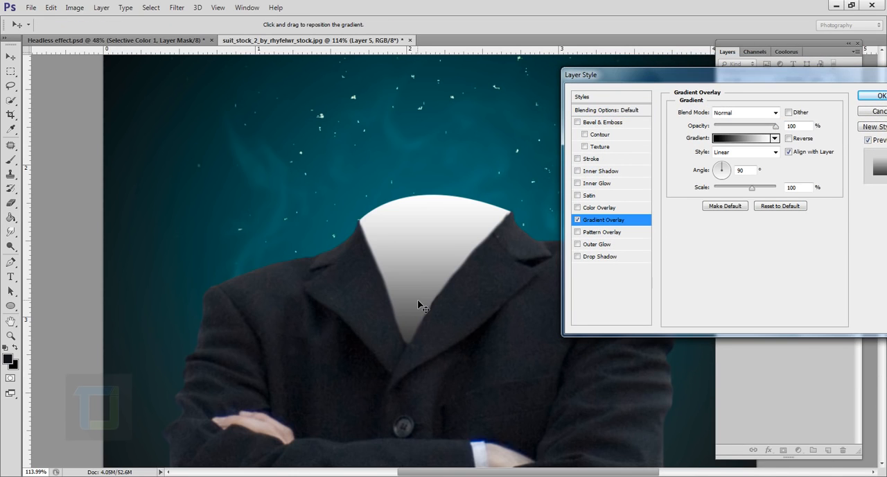
left_click_drag(419, 295, 420, 292)
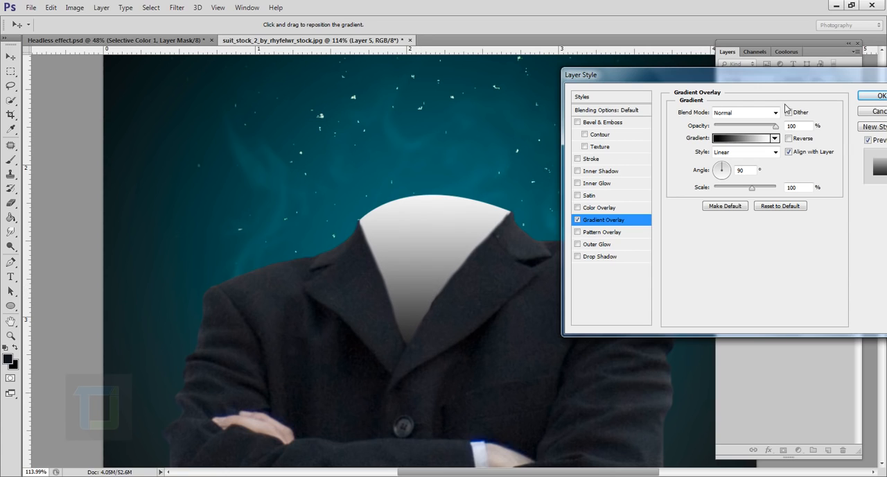
left_click(743, 113)
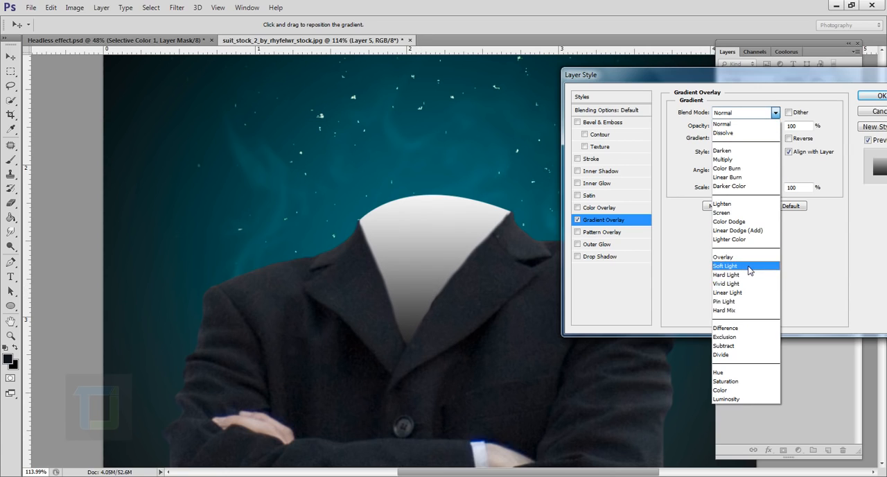
left_click(749, 267)
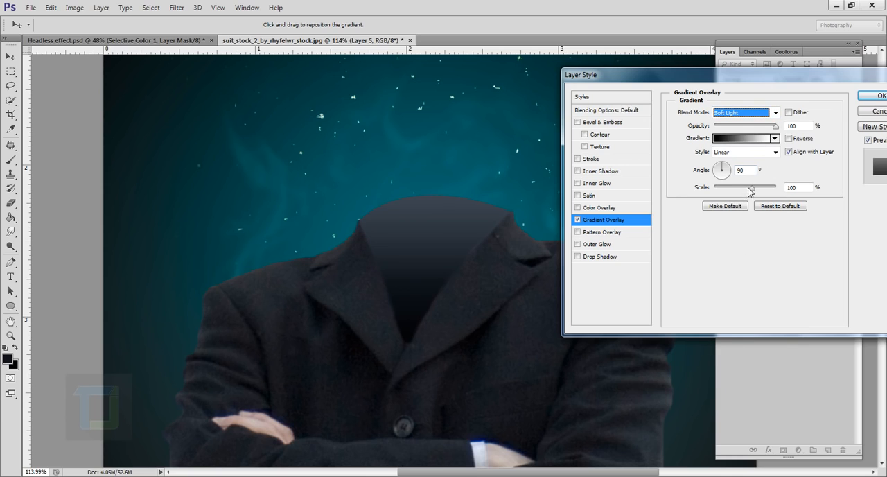
left_click_drag(777, 127, 772, 128)
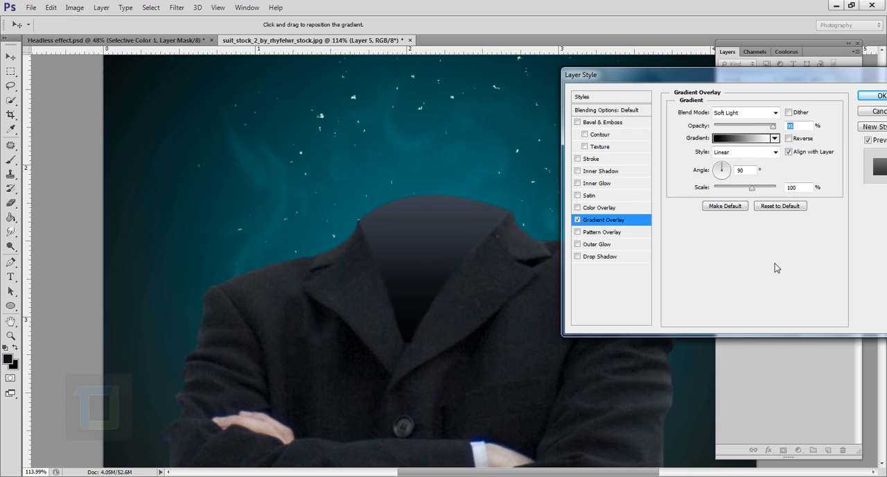
Add a smooth Inner Bevel to Layer 5 with a depth of 32% and a size of 7 px
left_click(578, 123)
left_click(633, 121)
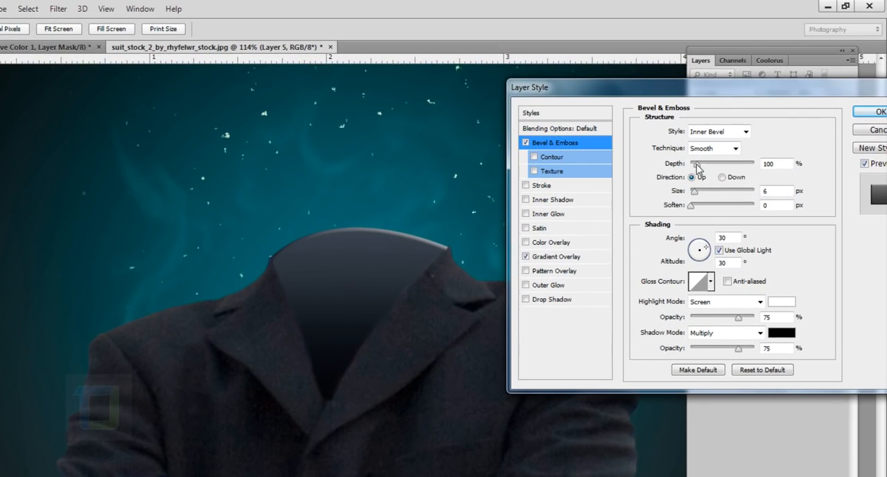
left_click_drag(723, 141, 725, 143)
left_click_drag(695, 197, 696, 197)
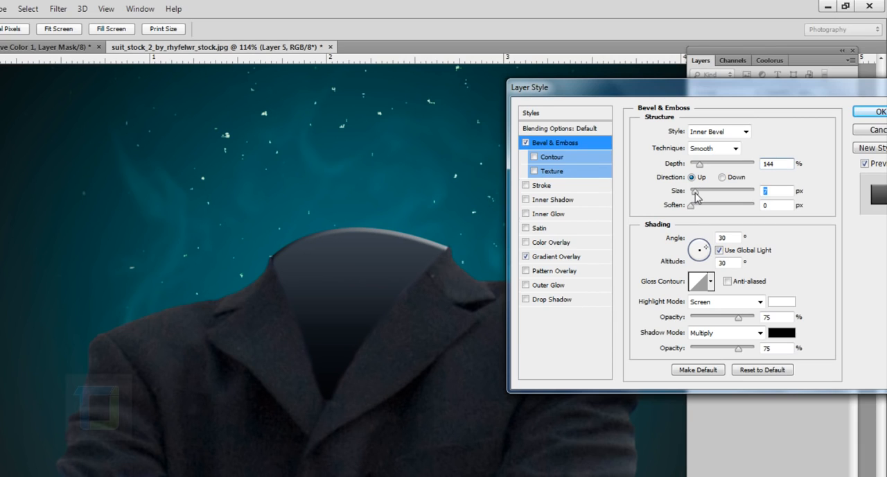
left_click_drag(701, 167, 694, 166)
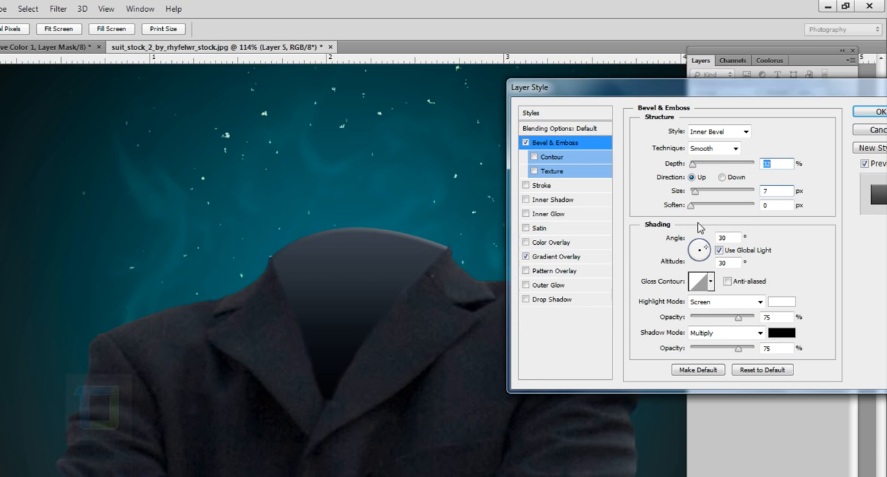
Set the bevel's light angle to 85°, altitude to 26° and highlight opacity to 41%, and apply the layer style
left_click_drag(704, 249, 701, 247)
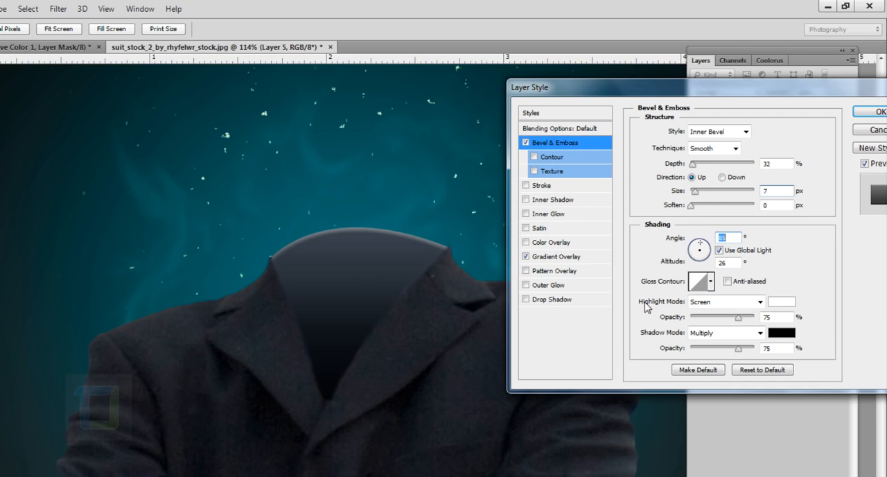
left_click_drag(740, 317, 718, 325)
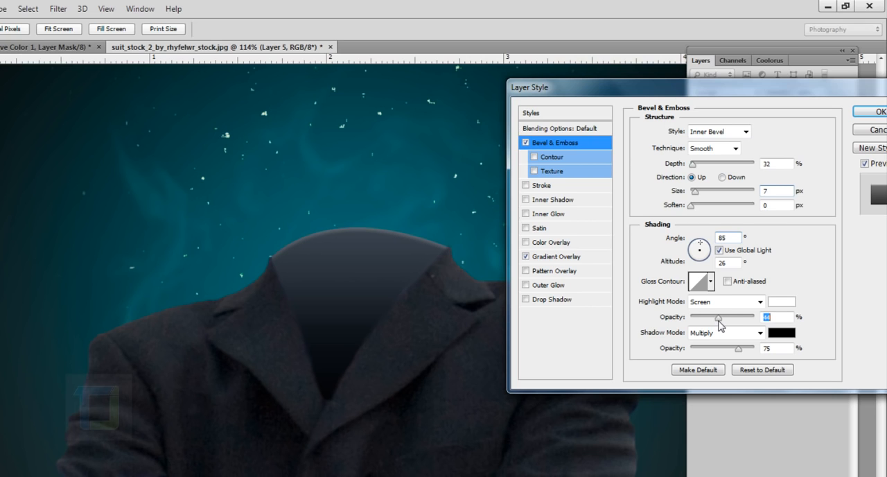
left_click_drag(721, 326, 719, 324)
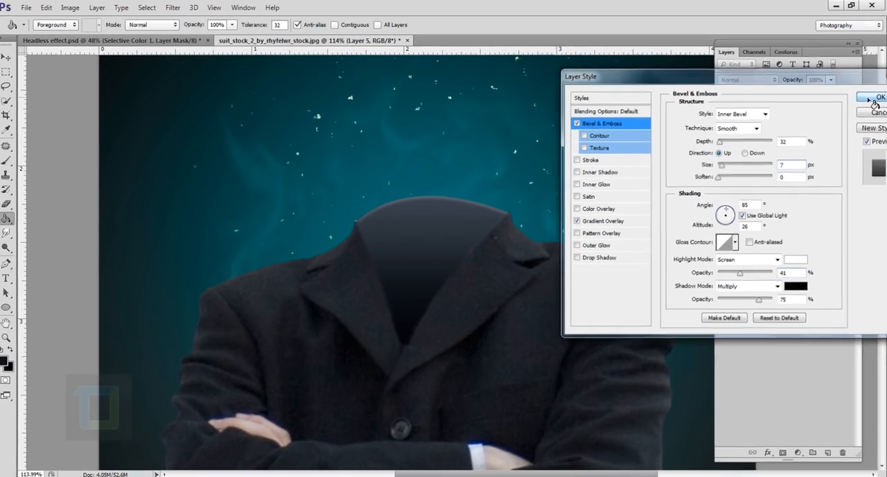
left_click(870, 111)
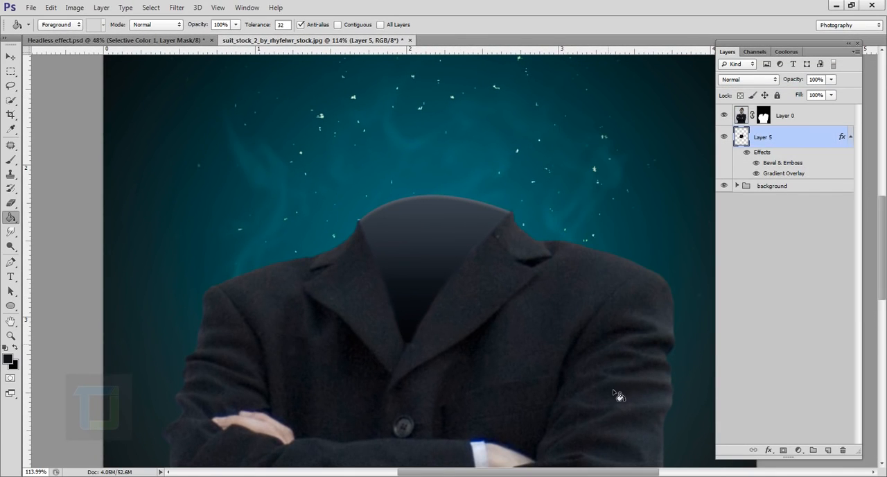
Outline a plain patch of jacket fabric beside the lapel, above the white cuff, with a freehand Lasso selection
left_click(11, 87)
left_click(35, 85)
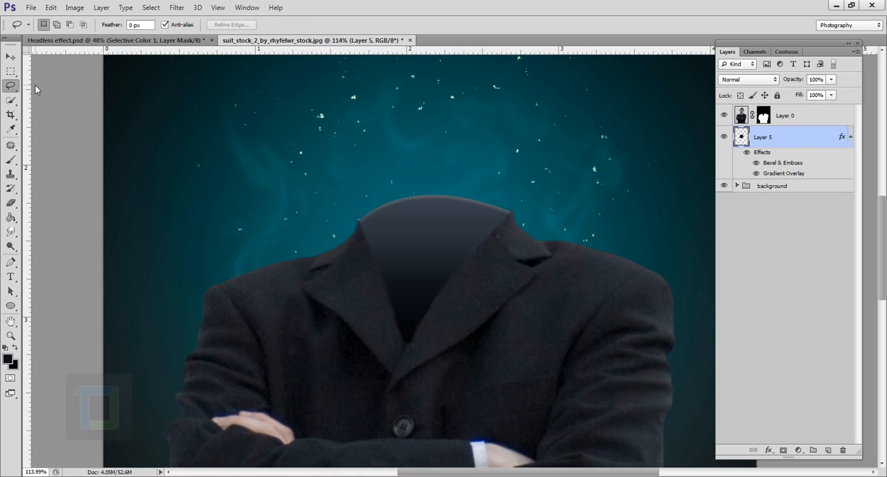
scroll(508, 342, "down", 2)
left_click_drag(519, 362, 465, 107)
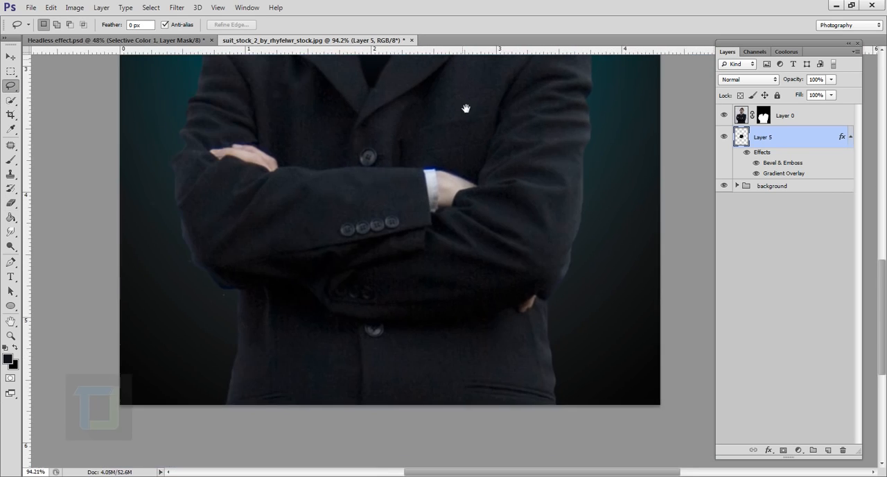
left_click_drag(492, 169, 534, 311)
scroll(476, 332, "up", 2)
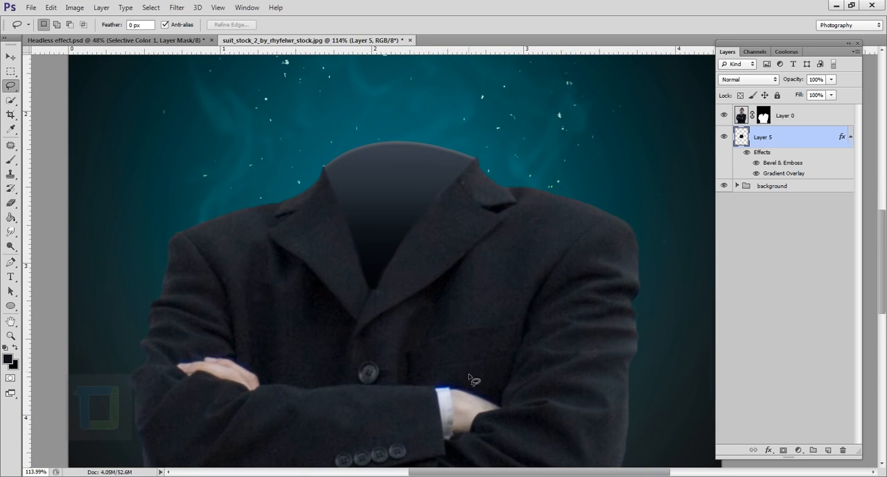
mouse_move(469, 378)
left_mouse_down()
mouse_move(423, 270)
mouse_move(455, 240)
mouse_move(498, 225)
mouse_move(560, 225)
mouse_move(585, 306)
mouse_move(575, 354)
mouse_move(471, 394)
mouse_move(445, 376)
mouse_move(445, 343)
left_mouse_up()
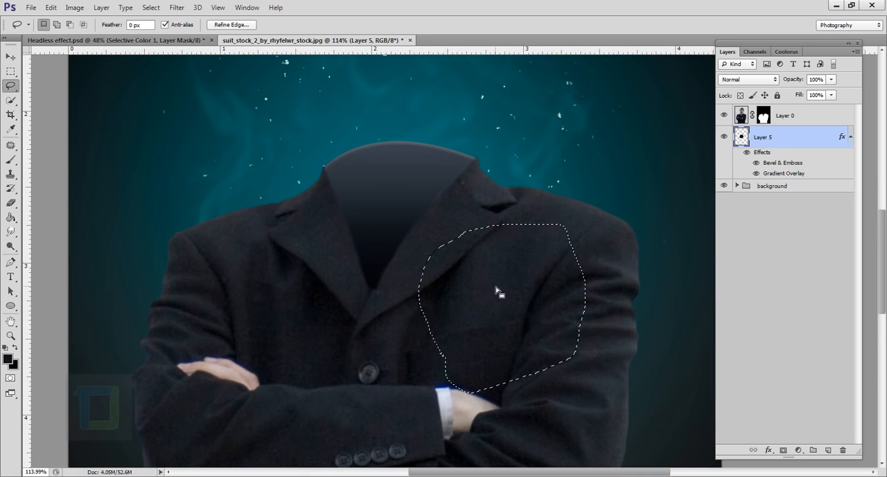
Copy the selected fabric patch from the suit on Layer 0 to a new layer
left_click(804, 120)
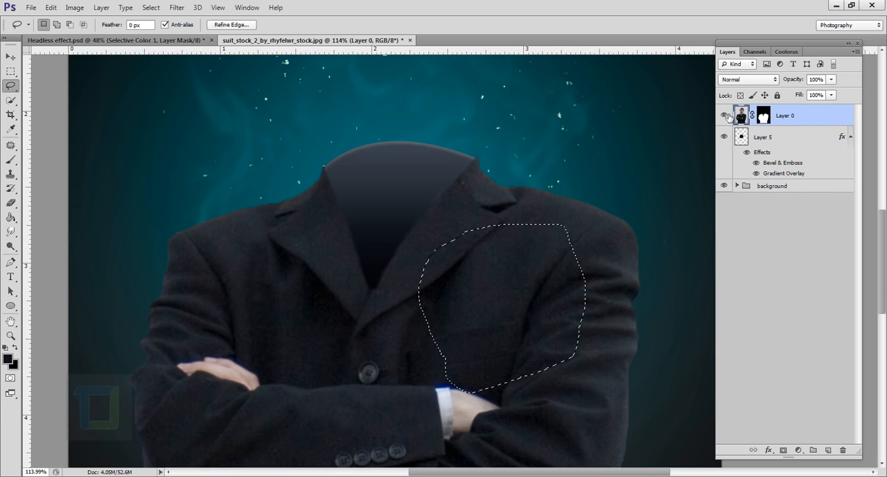
left_click(724, 115)
left_click(725, 116)
right_click(506, 310)
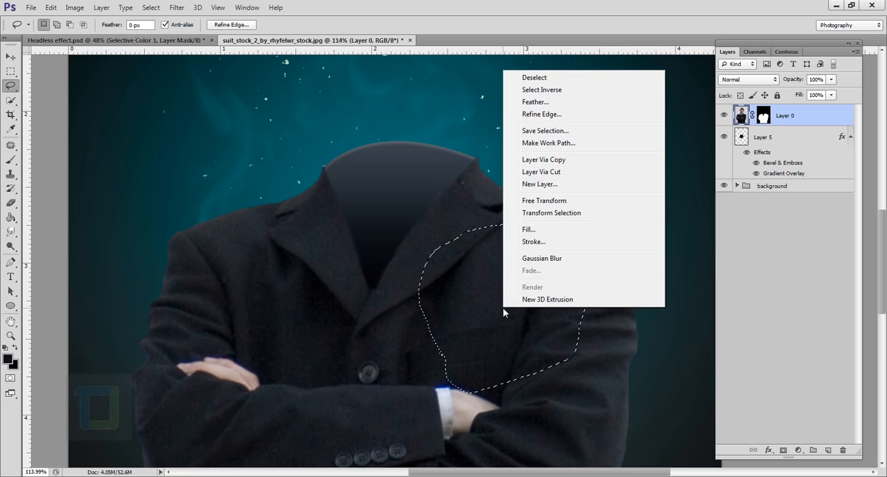
left_click(542, 160)
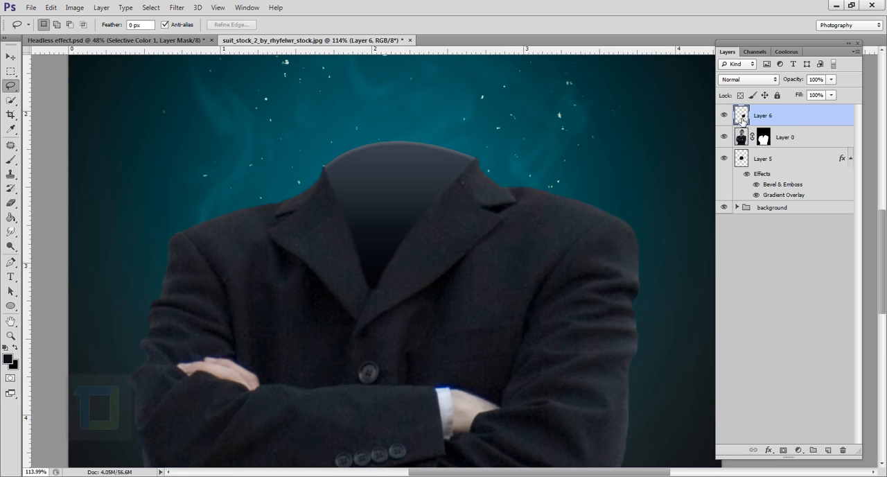
Move the copied fabric patch over the collar opening and place its layer between Layer 0 and Layer 5
left_click(10, 57)
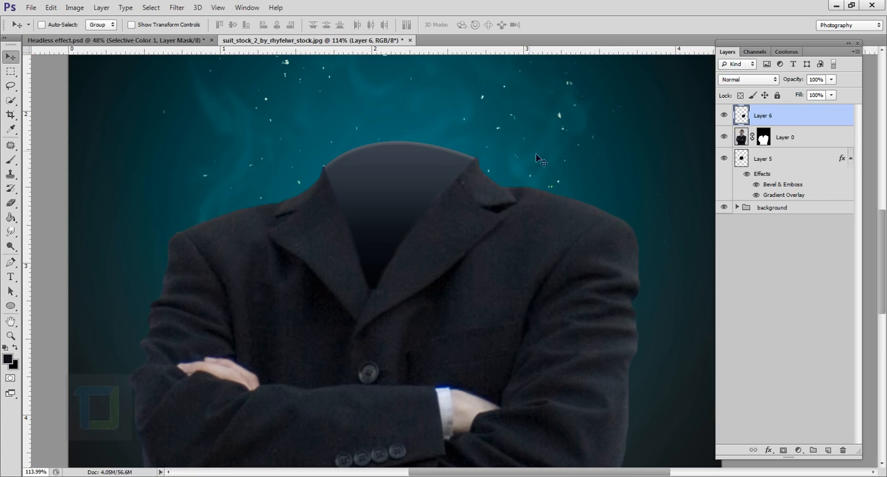
left_click_drag(440, 340, 326, 251)
left_click_drag(787, 116, 739, 147)
left_click(723, 137)
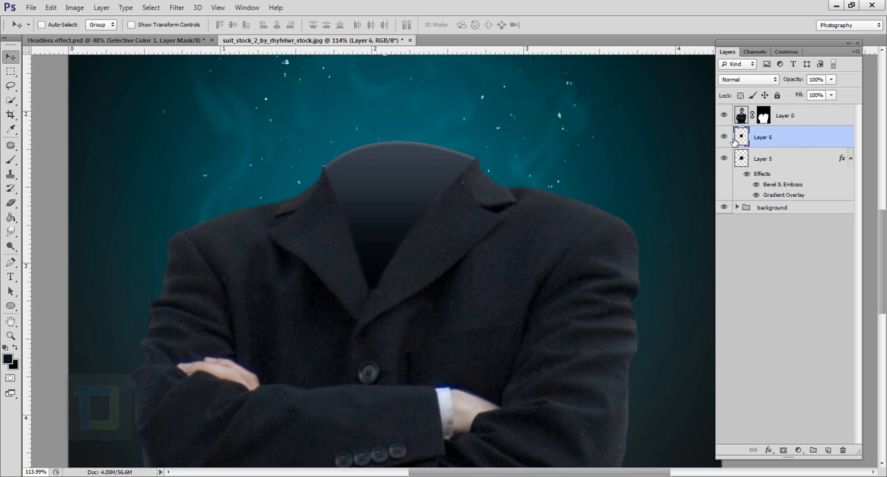
Clip the fabric layer to the collar fill on Layer 5 and shift the fabric slightly within the opening
right_click(821, 144)
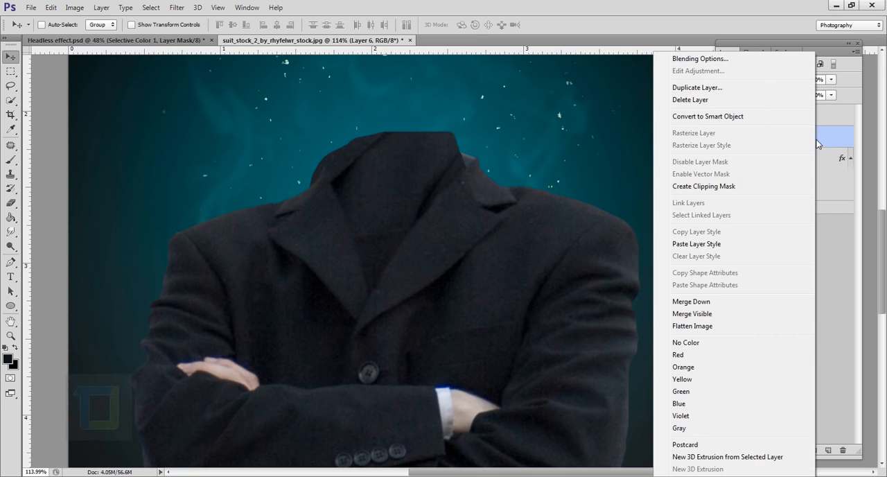
left_click(703, 186)
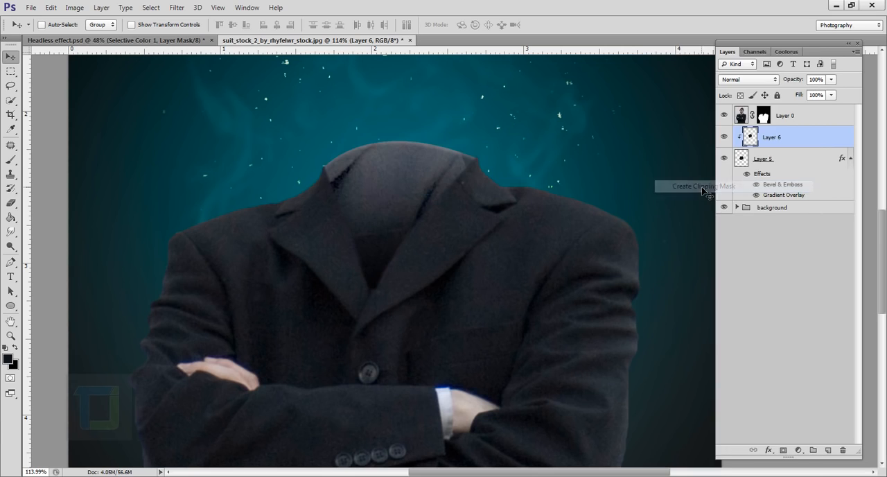
left_click_drag(459, 174, 474, 161)
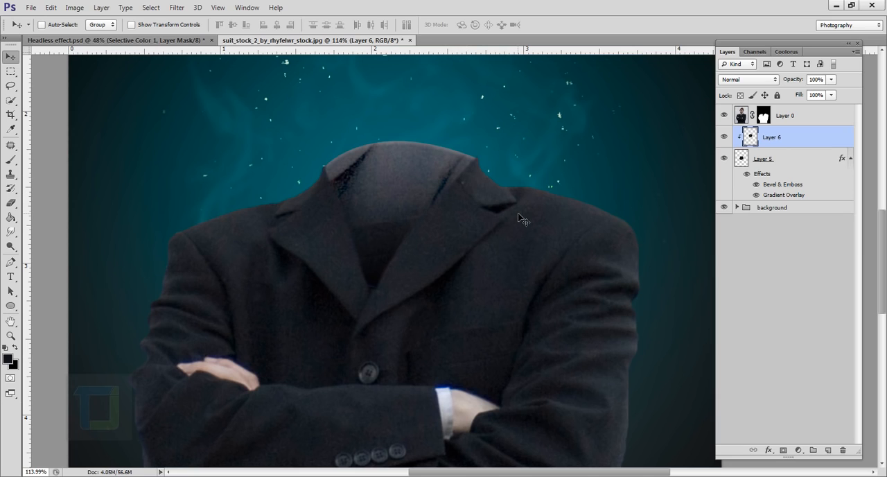
Scale the fabric on Layer 6 to about 154% and reposition it so plain cloth covers the upper inner collar
key("ctrl+t")
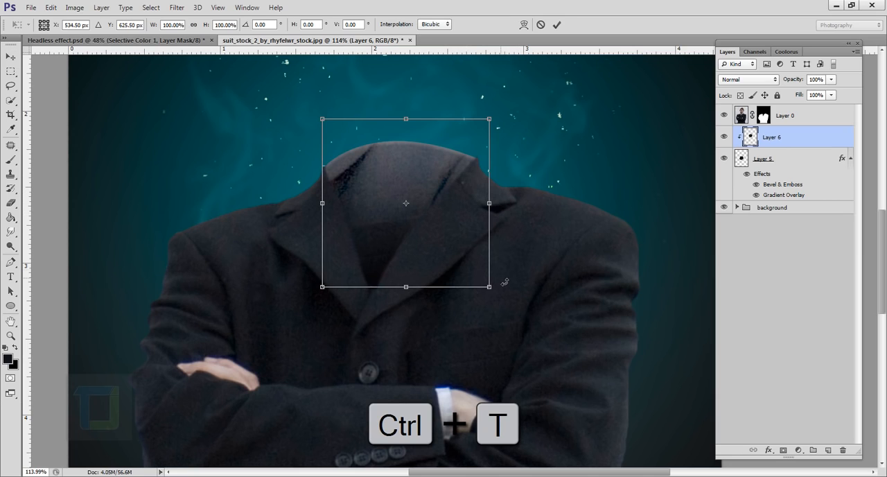
left_click_drag(492, 290, 539, 338)
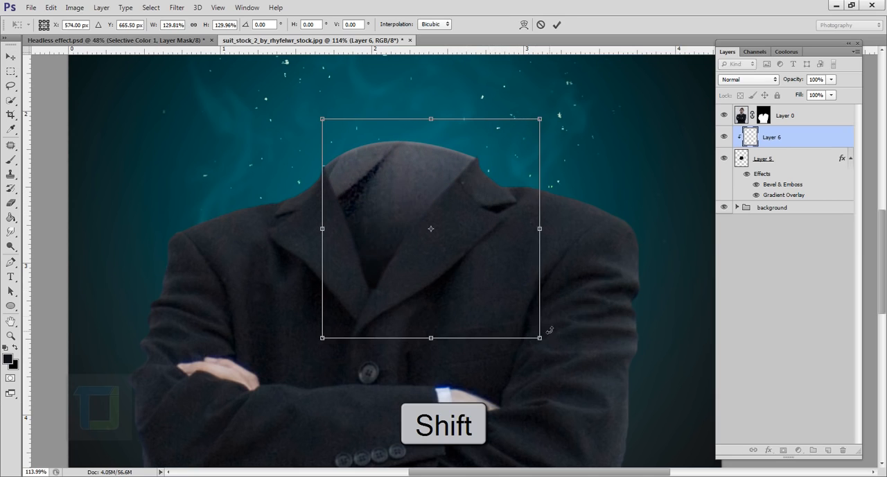
left_click_drag(488, 275, 459, 251)
left_click_drag(511, 315, 535, 337)
left_click_drag(498, 286, 483, 291)
left_click_drag(519, 344, 536, 362)
left_click_drag(493, 310, 485, 300)
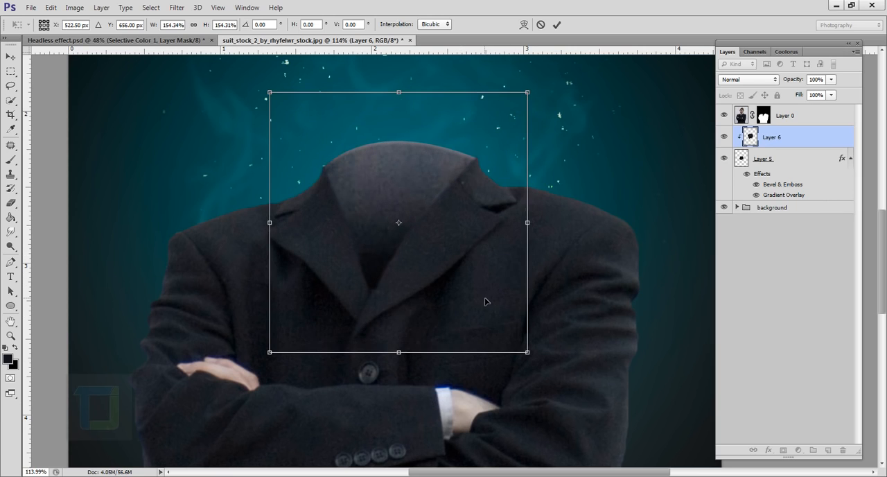
left_click(555, 25)
Reduce the opacity of the fabric texture on Layer 6 to 63%
scroll(488, 277, "down", 3)
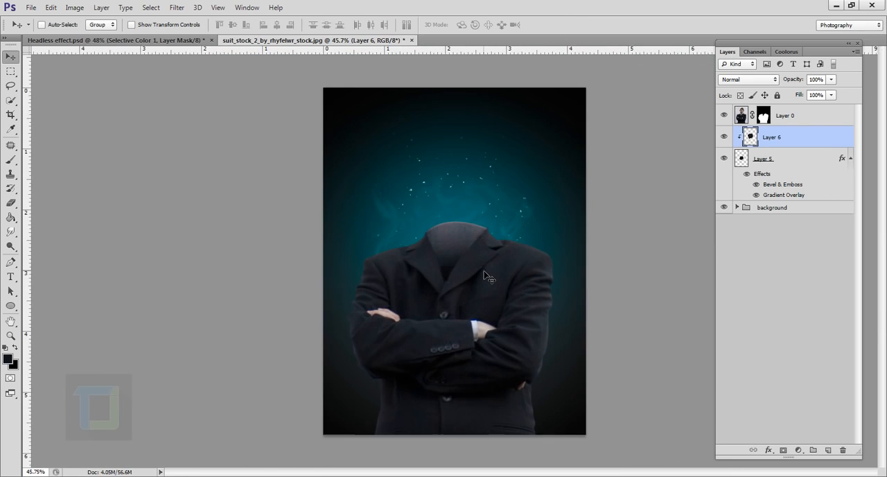
scroll(489, 277, "up", 1)
left_click(831, 80)
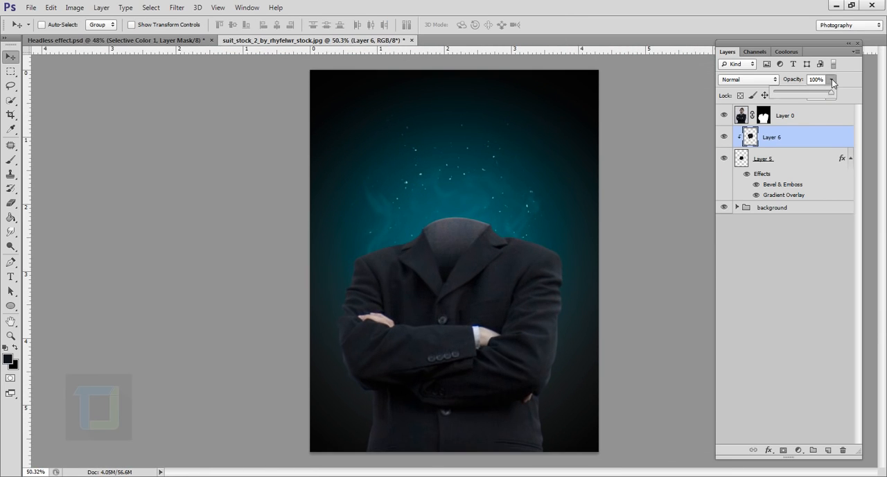
left_click_drag(794, 95, 807, 98)
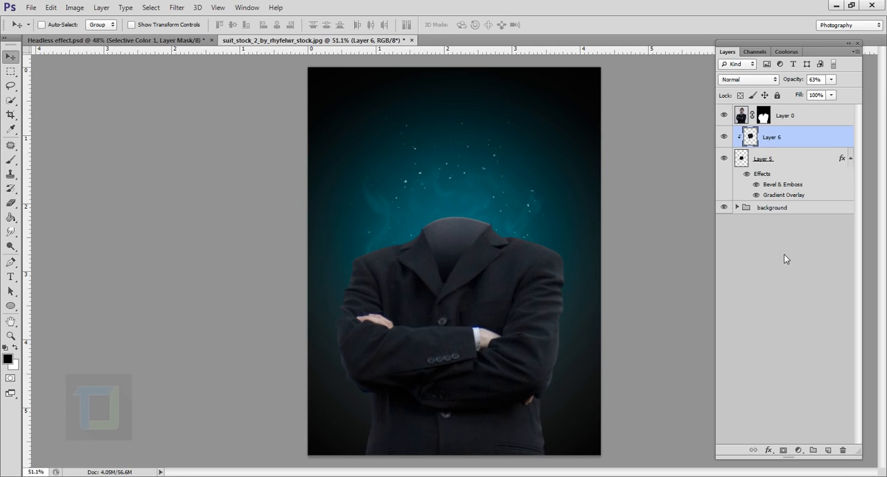
Add a new empty layer above the fabric on Layer 6 and choose a 675 px curling smoke brush
left_click(828, 450)
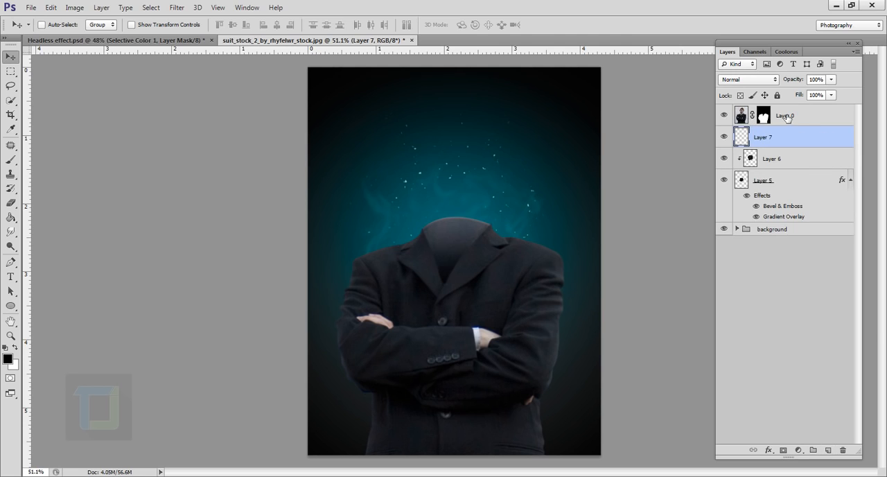
left_click(724, 181)
left_click(11, 162)
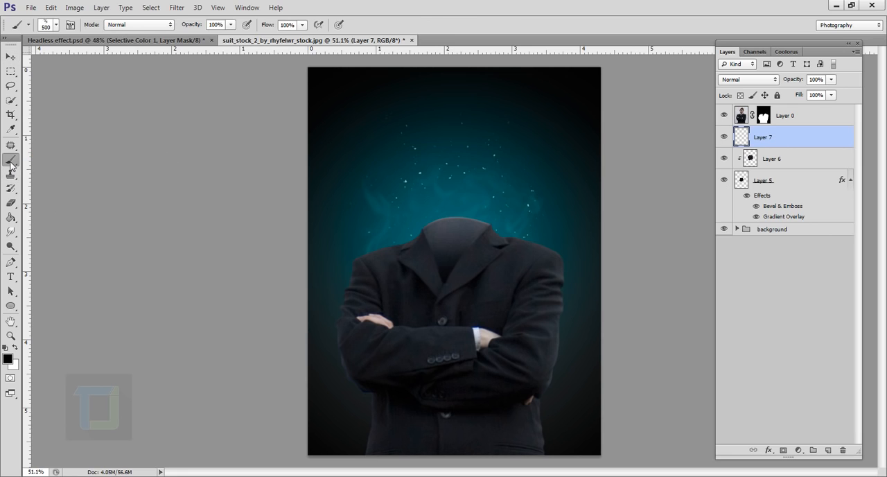
left_click(56, 25)
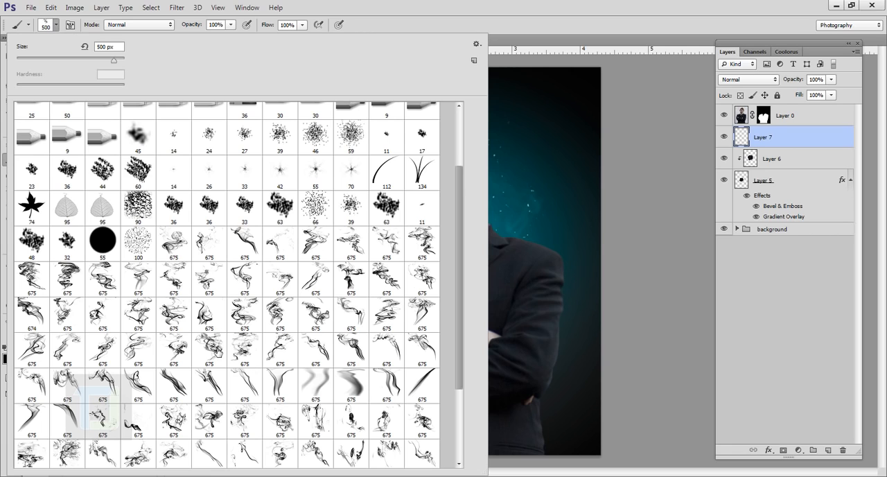
left_click(218, 352)
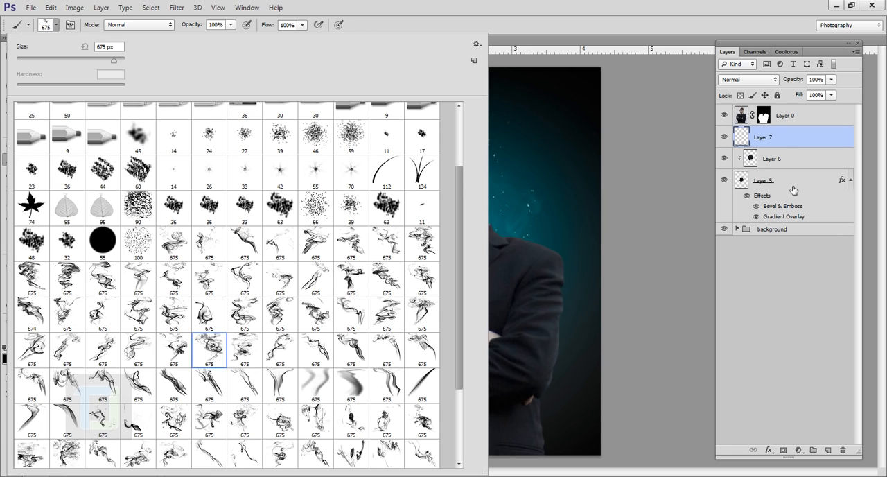
left_click(789, 139)
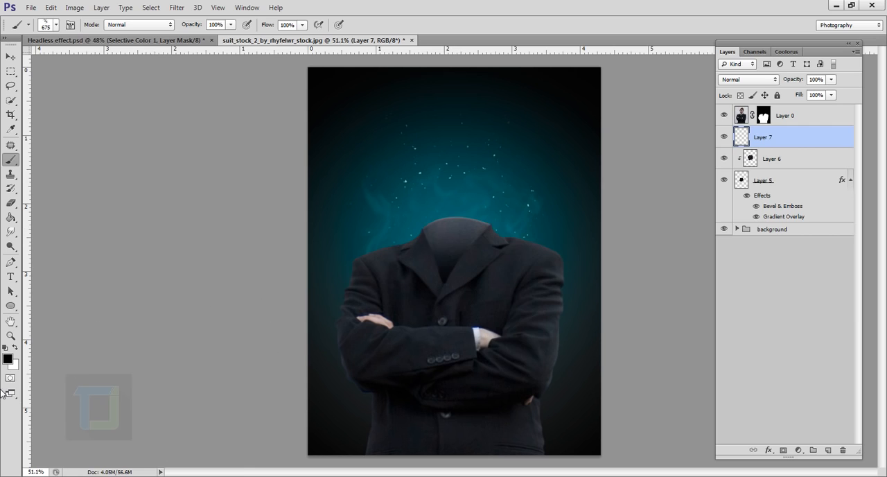
Set the foreground colour to a saturated medium green for painting with the Brush tool
left_click(8, 359)
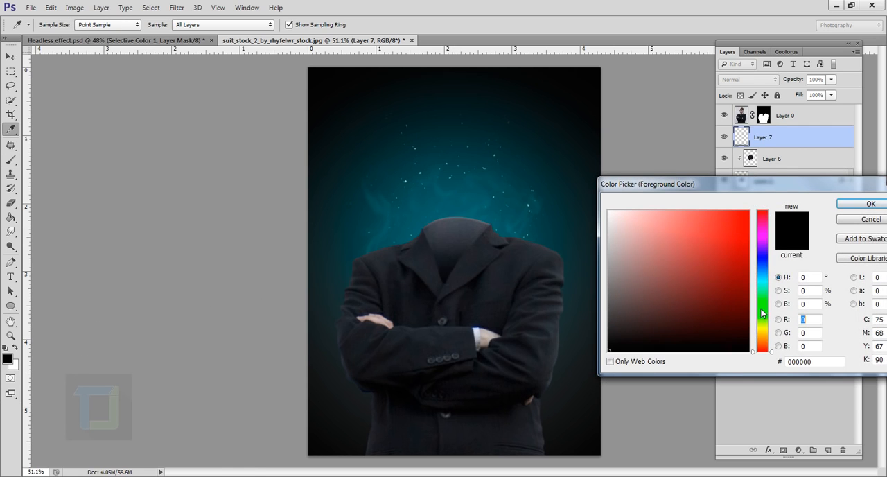
left_click_drag(761, 311, 759, 317)
left_click_drag(739, 269, 731, 253)
left_click(739, 241)
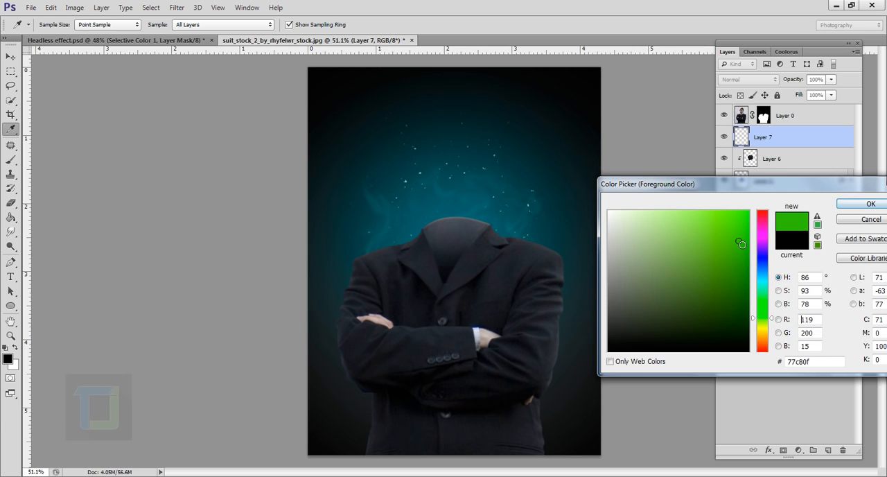
left_click(847, 205)
key("b")
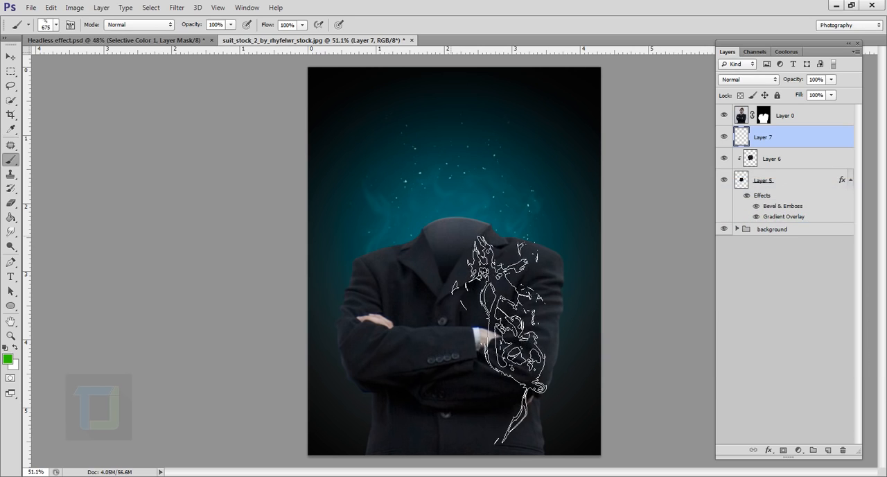
Stamp one green smoke plume on Layer 7 so it rises out of the suit's collar opening
scroll(514, 326, "up", 1)
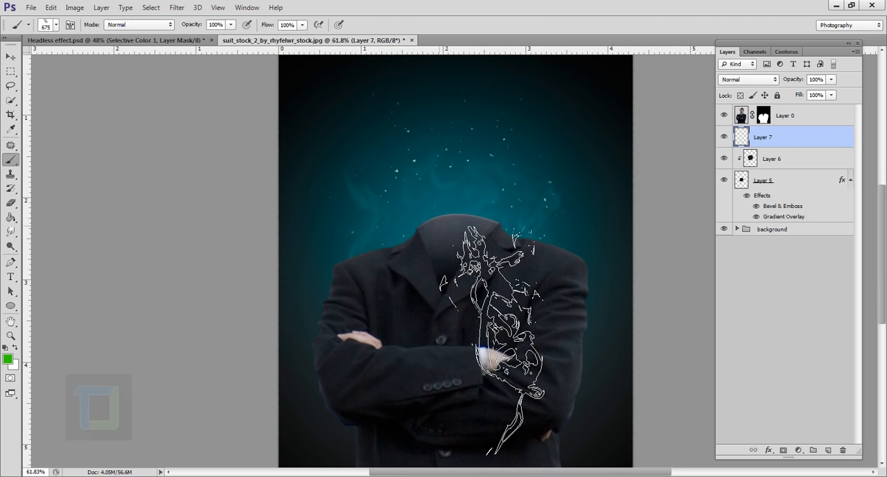
left_click(440, 235)
scroll(449, 180, "down", 1)
scroll(575, 319, "up", 1)
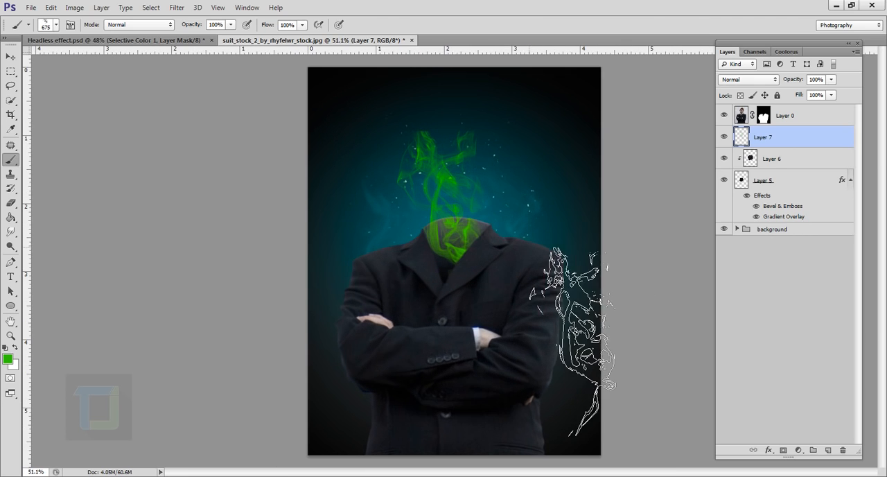
Free-transform the green smoke, making it slightly smaller, rotating it and moving it down so its base sits deeper in the collar
key("ctrl+t")
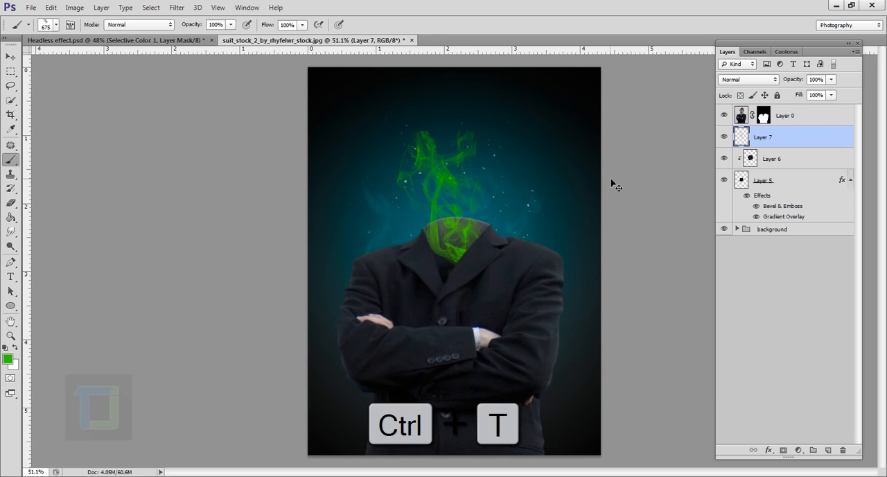
left_click_drag(522, 112, 548, 125)
left_click_drag(505, 145, 491, 166)
left_click_drag(444, 207, 450, 201)
left_click(557, 26)
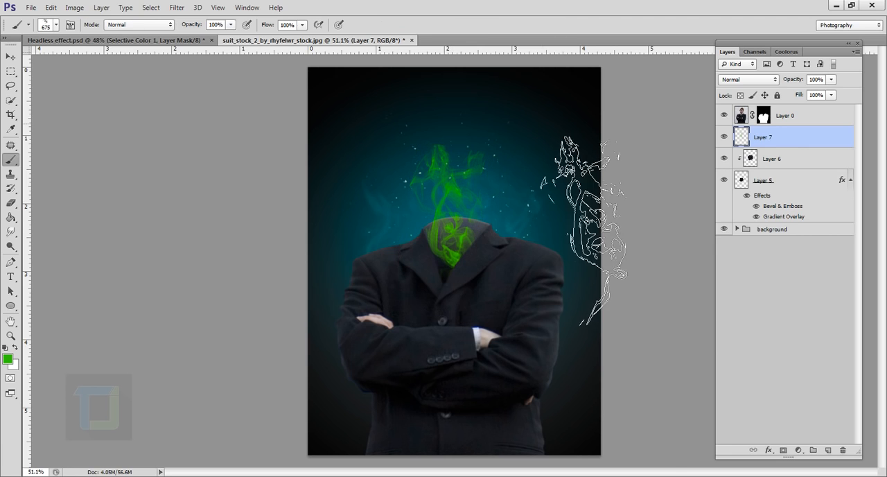
scroll(600, 327, "up", 3)
scroll(686, 347, "down", 4)
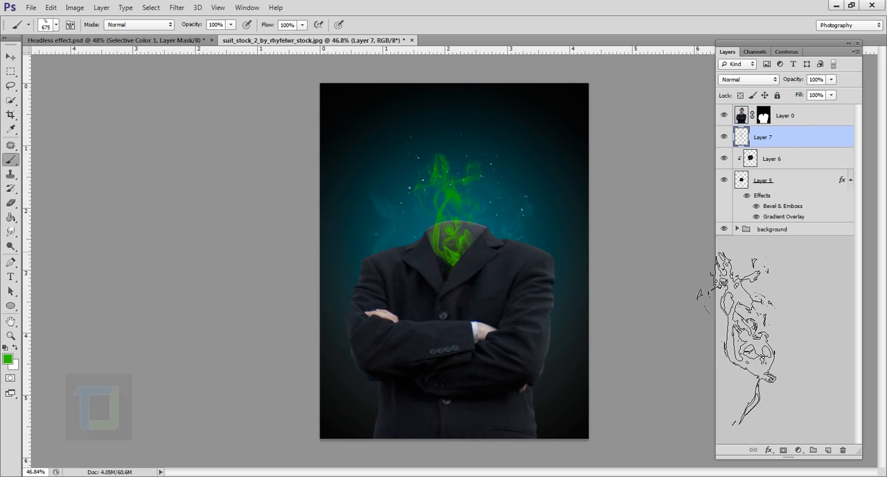
Switch the brush to a soft round tip and set its size to 300 px
left_click(56, 24)
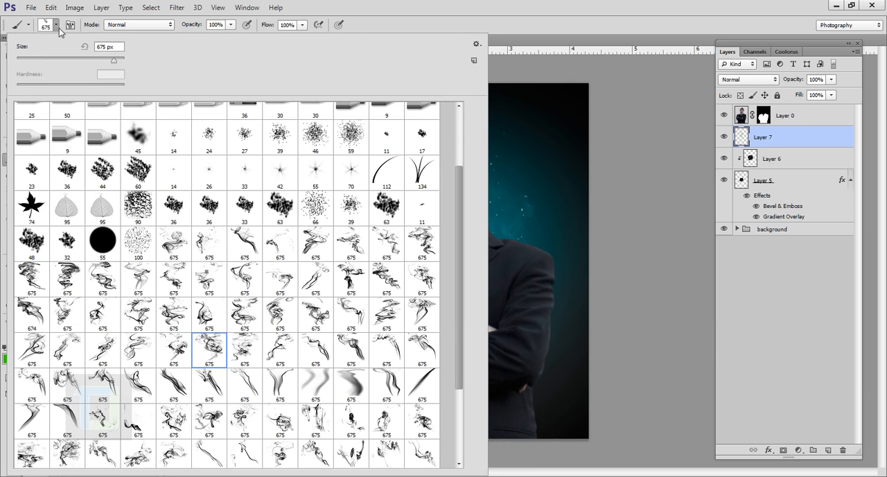
left_click_drag(454, 254, 460, 167)
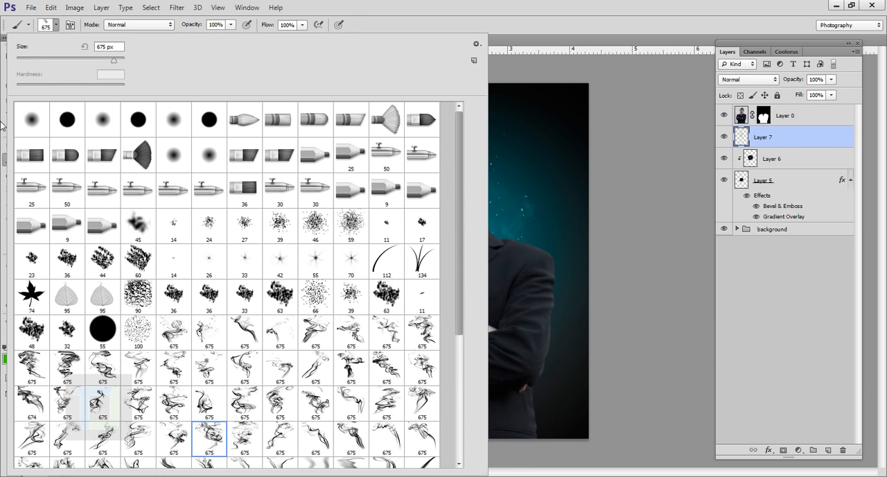
left_click(32, 121)
left_click(519, 5)
scroll(512, 360, "up", 2)
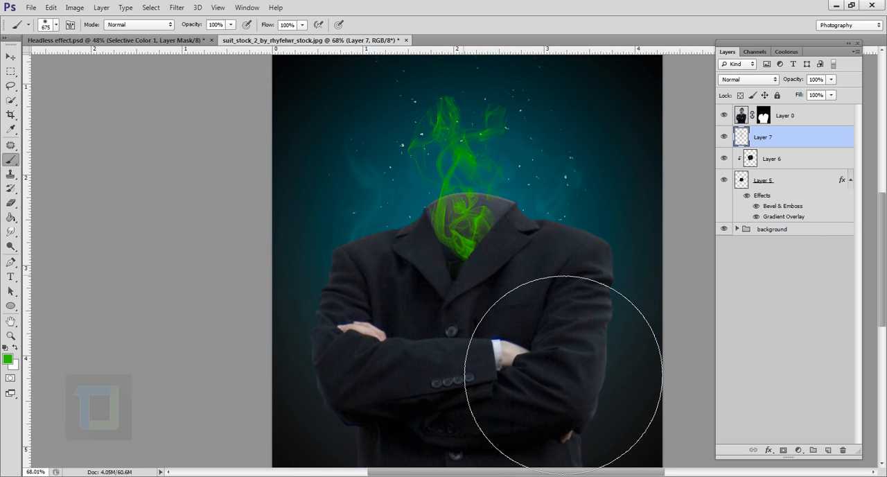
key("bracketleft")
key("bracketleft")
key("bracketleft")
key("bracketleft")
key("bracketleft")
scroll(534, 307, "up", 2)
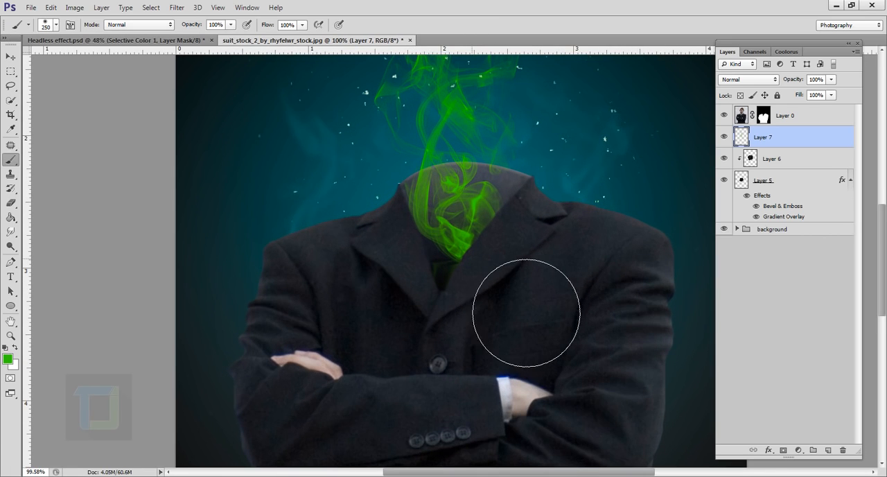
key("bracketright")
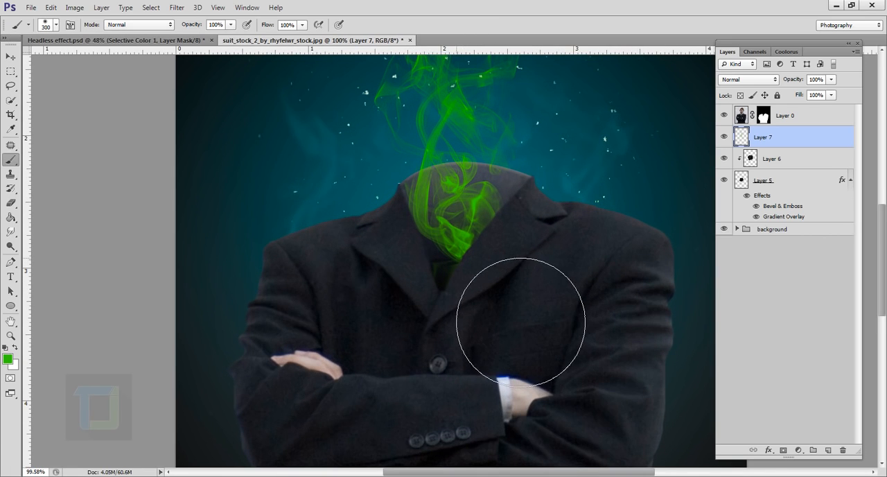
Create a new layer and place it directly below the green smoke on Layer 7
left_click(828, 450)
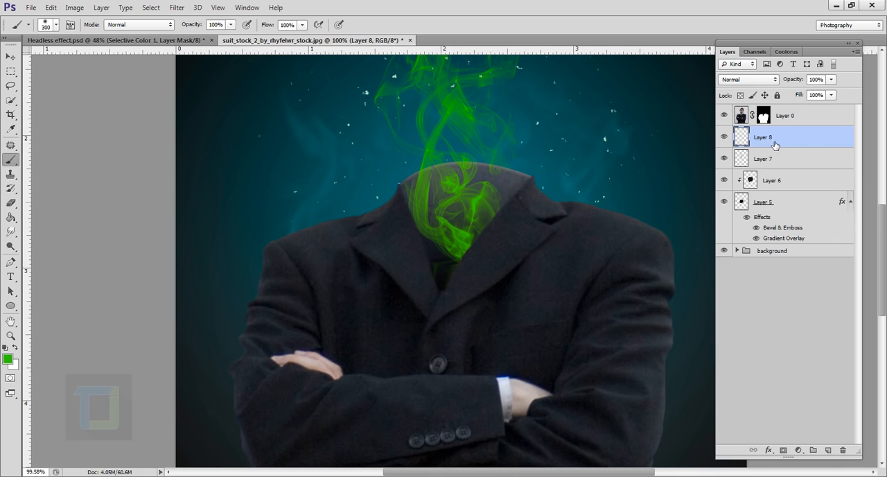
left_click_drag(774, 144, 774, 170)
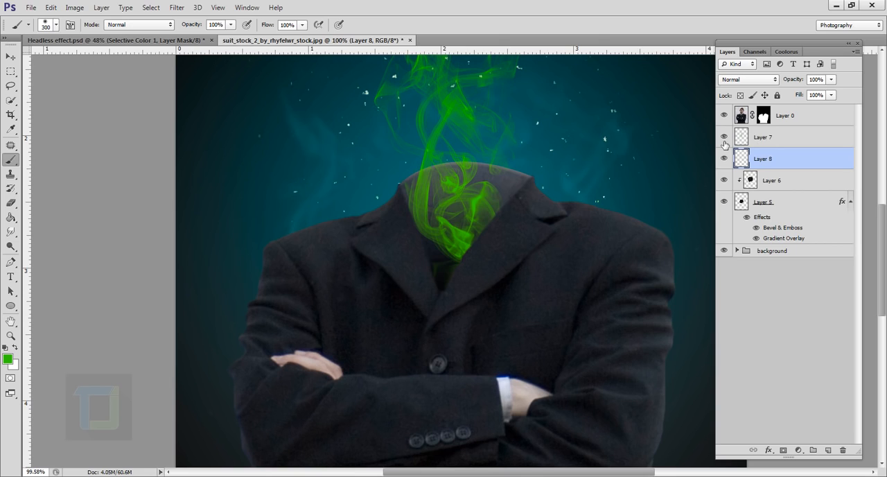
left_click(723, 137)
left_click(723, 137)
Rename the green smoke layer as smoke and the empty layer beneath it as glow
double_click(763, 137)
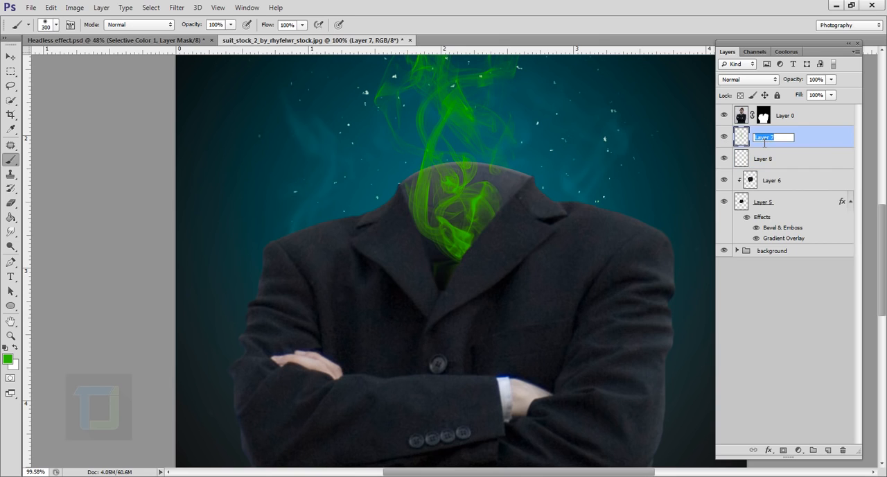
type("smoke")
key("Return")
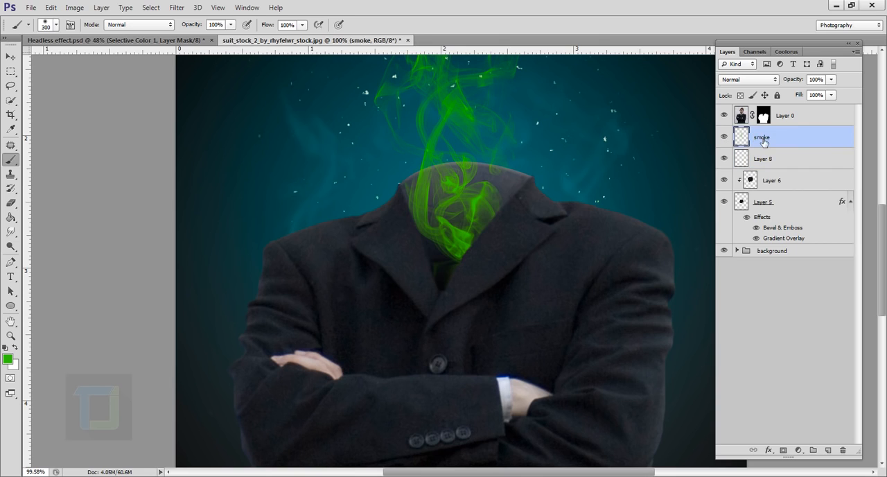
double_click(765, 158)
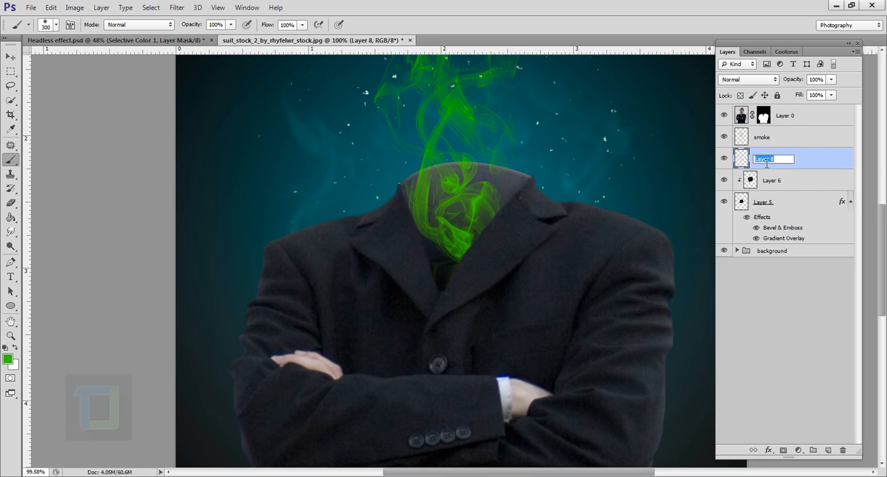
type("glow")
key("Return")
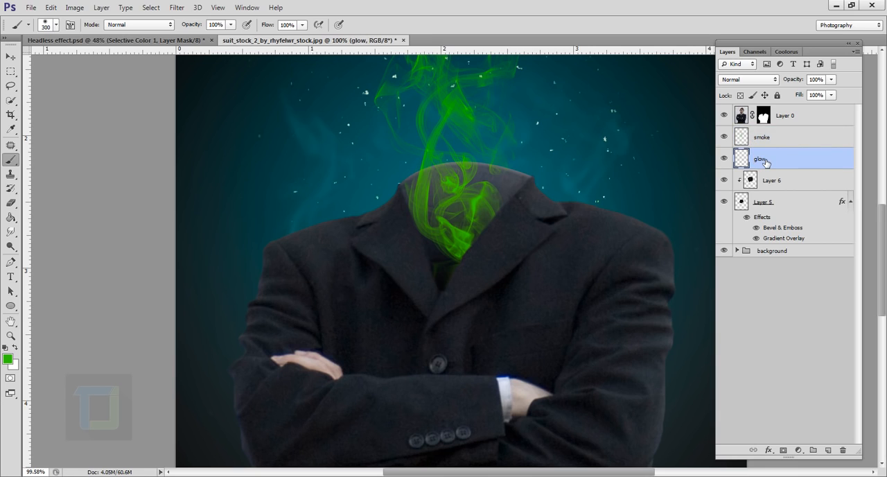
Paint a single soft green dab on the glow layer at the bottom of the collar opening
left_click(726, 159)
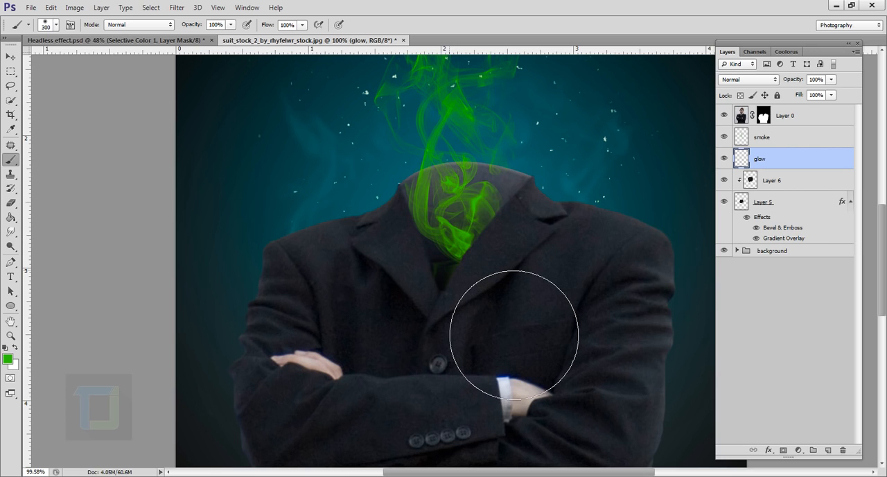
left_click(455, 239)
key("ctrl+0")
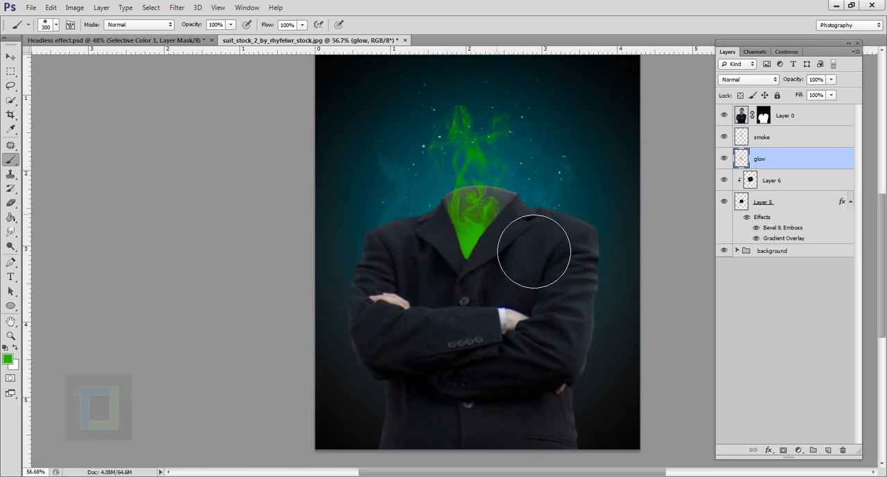
Set the glow layer's blend mode to Screen and reduce its opacity to 74%
left_click(830, 79)
left_click_drag(810, 96, 817, 96)
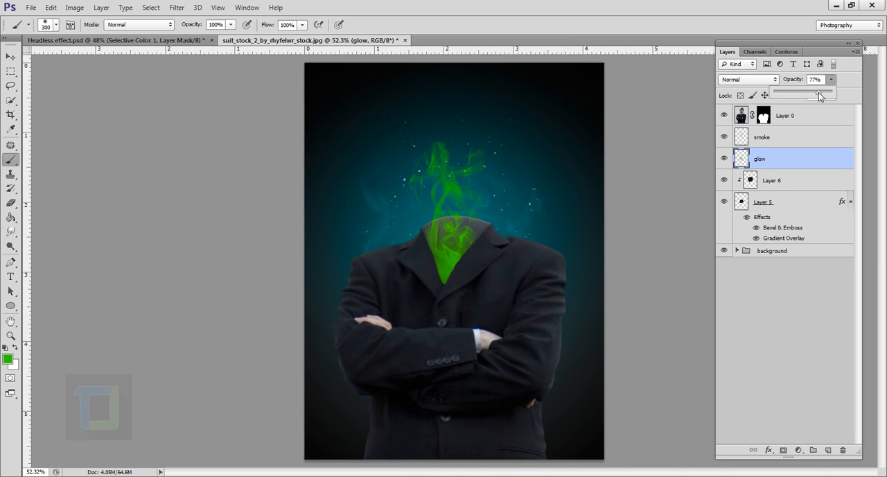
left_click(753, 80)
left_click(740, 181)
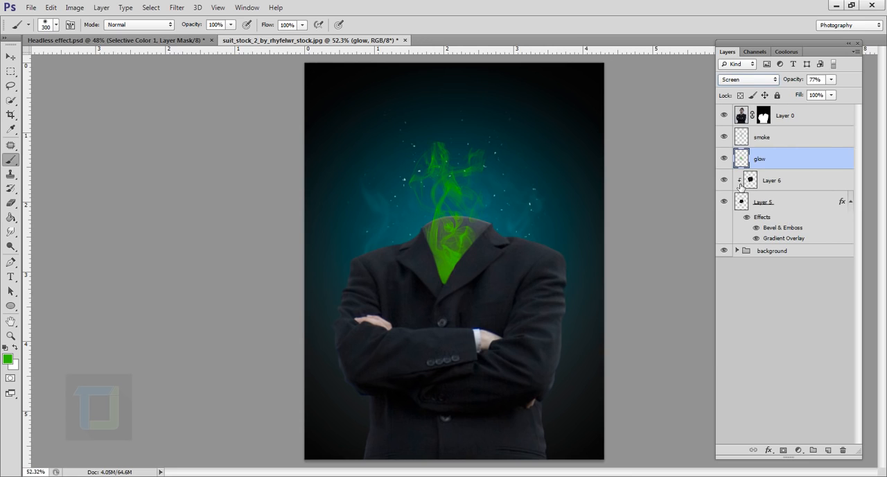
scroll(708, 292, "up", 1)
Place the image oldtophat2.jpg into the document and move its layer to the top of the stack
left_click(29, 7)
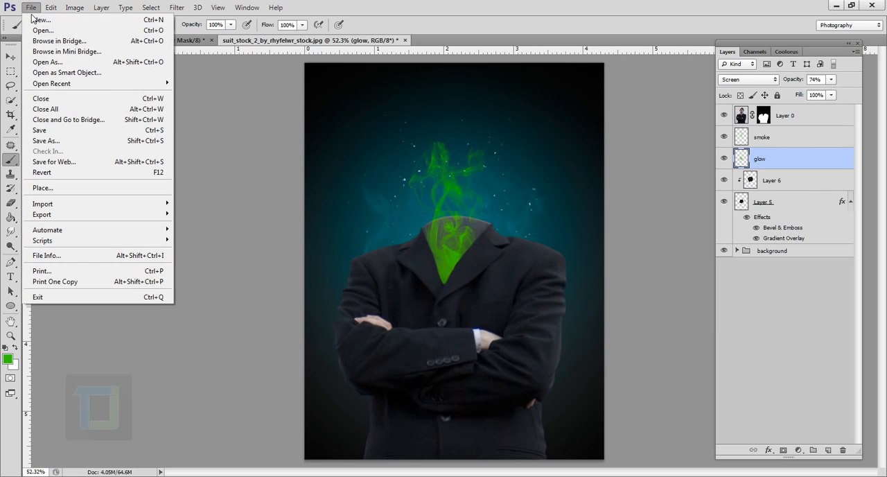
left_click(58, 189)
left_click(491, 142)
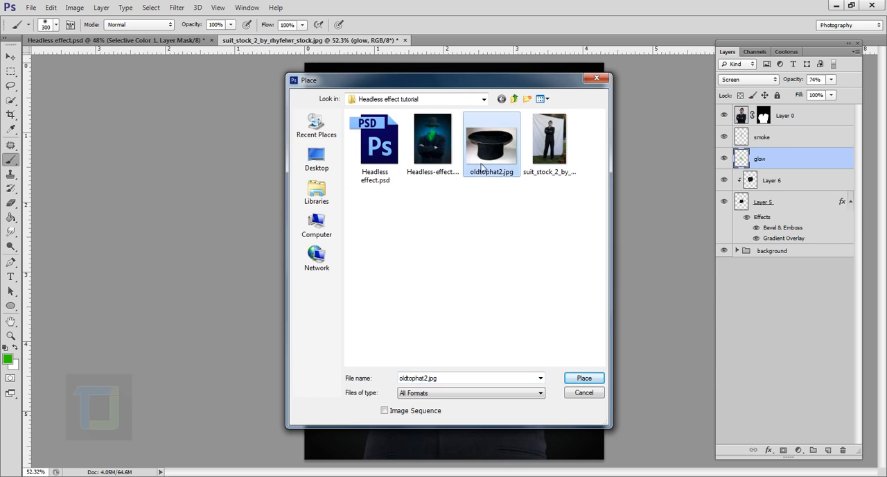
left_click(584, 379)
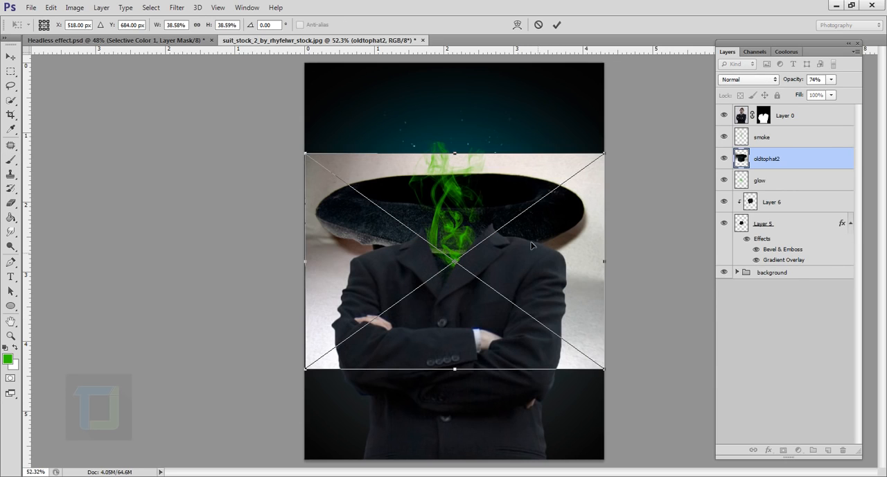
left_click(556, 25)
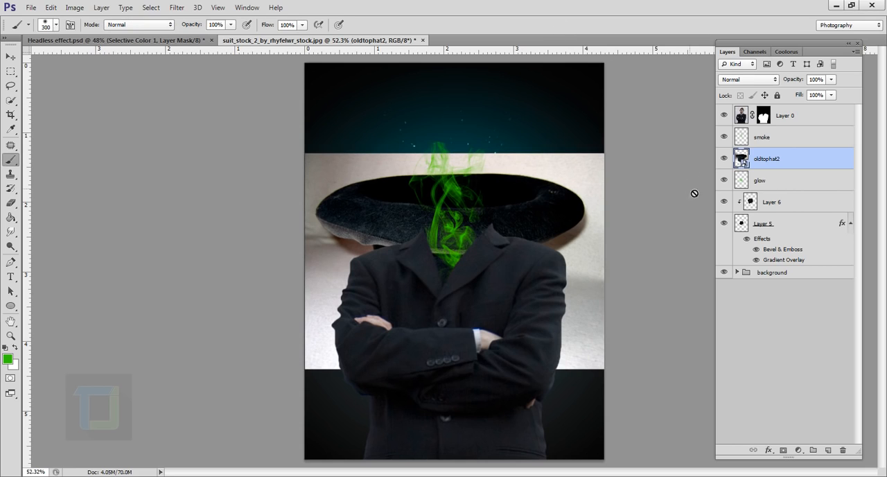
left_click_drag(785, 163, 794, 111)
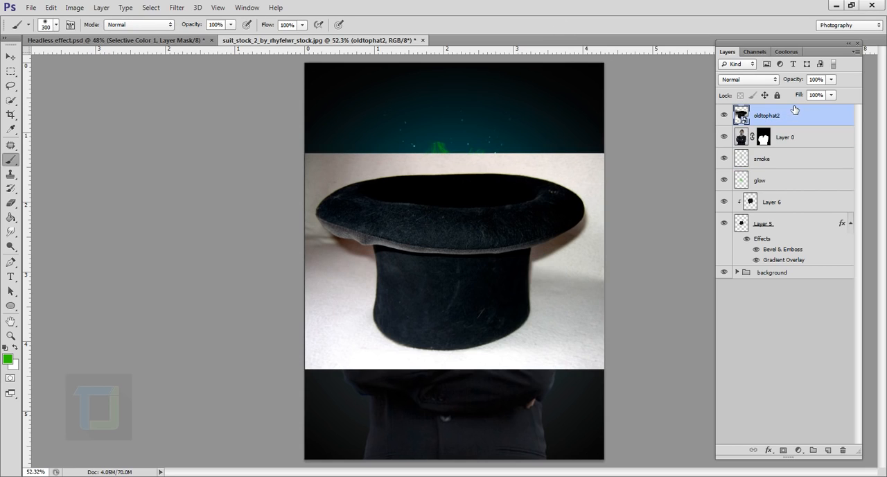
Select the whole top hat, brim and crown, on the oldtophat2 layer using Quick Selection with an enlarged brush
left_click(11, 101)
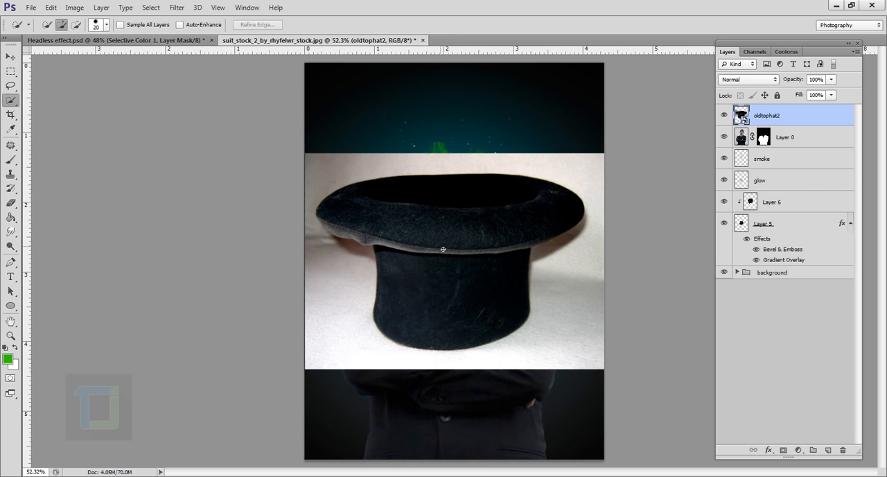
key("bracketright")
key("bracketright")
key("bracketright")
key("bracketright")
key("bracketright")
key("bracketright")
key("bracketright")
mouse_move(453, 257)
left_mouse_down()
mouse_move(409, 238)
mouse_move(458, 237)
mouse_move(435, 322)
left_mouse_up()
scroll(550, 256, "up", 4)
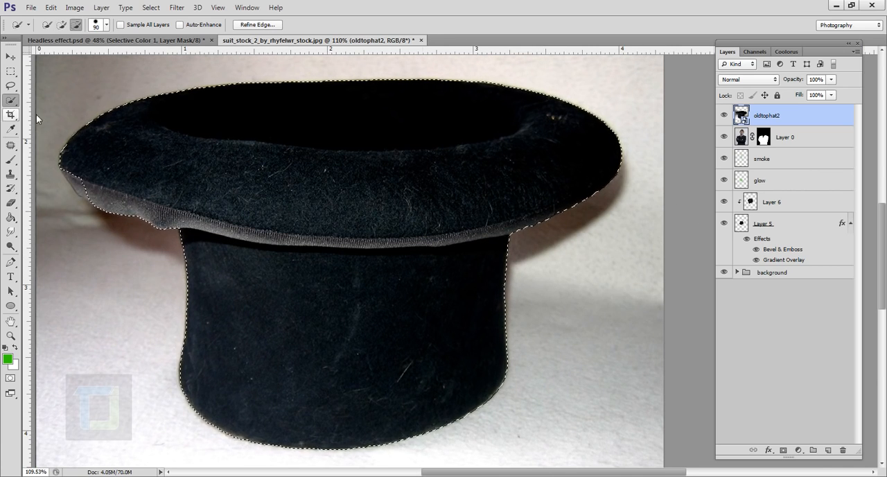
Mask the oldtophat2 layer with the hat selection and make the layer's image active instead of its mask
scroll(669, 275, "down", 4)
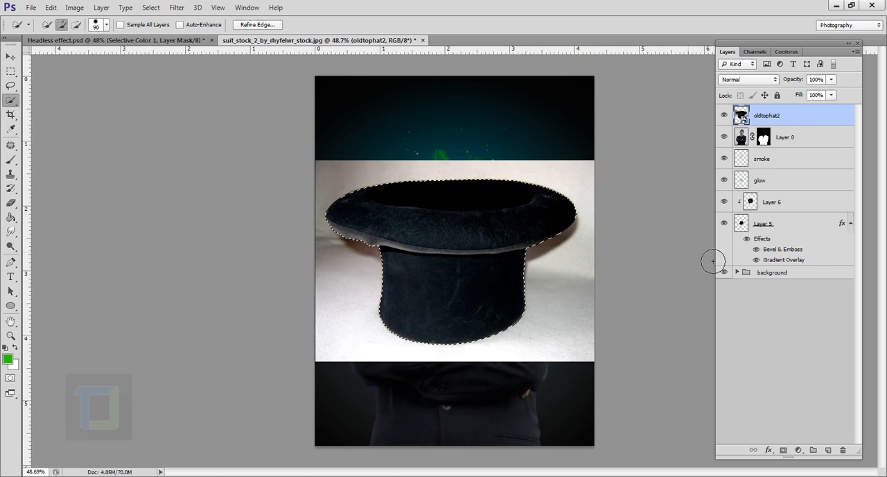
left_click(784, 450)
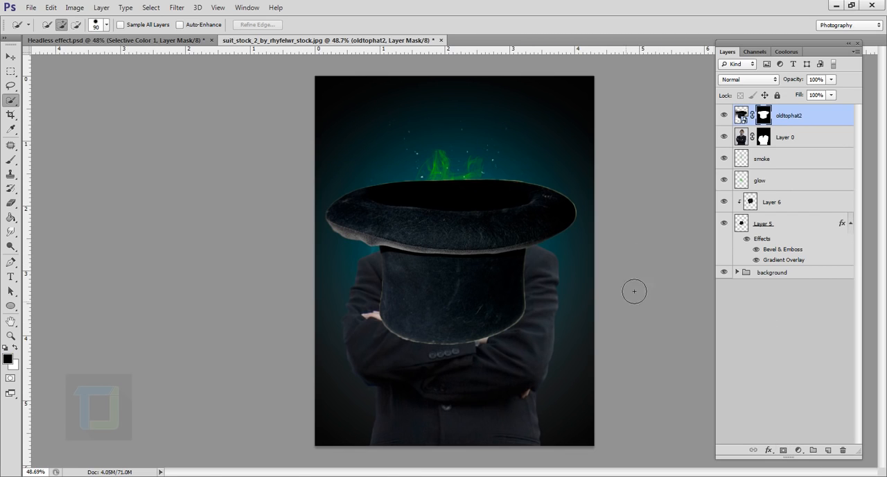
left_click(741, 115)
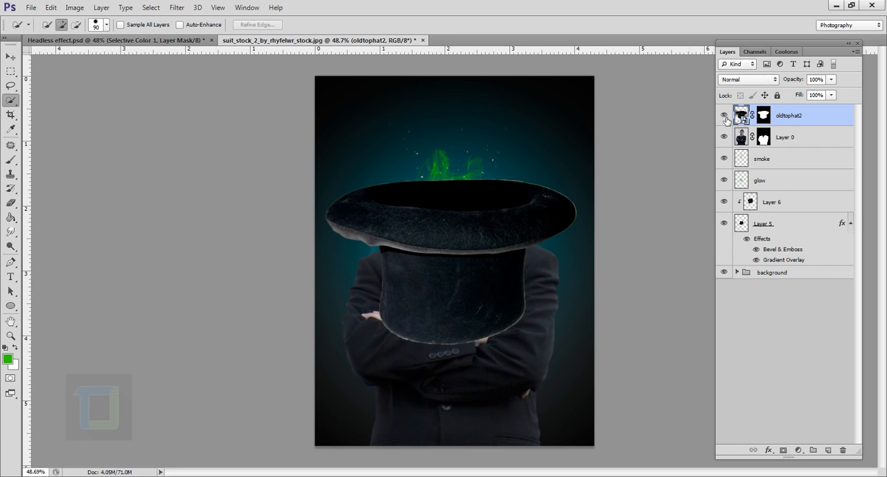
Flip the top hat vertically and horizontally with Free Transform and place it upright over the suit's collar
key("ctrl+t")
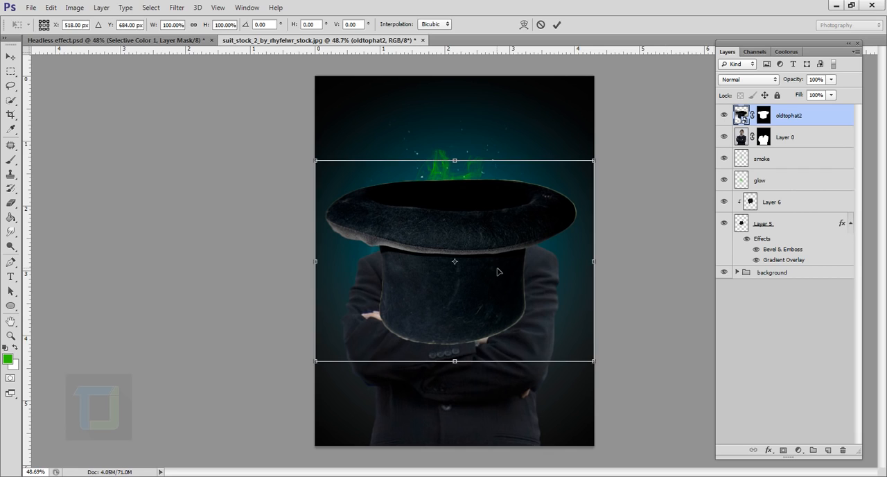
right_click(496, 268)
left_click(547, 449)
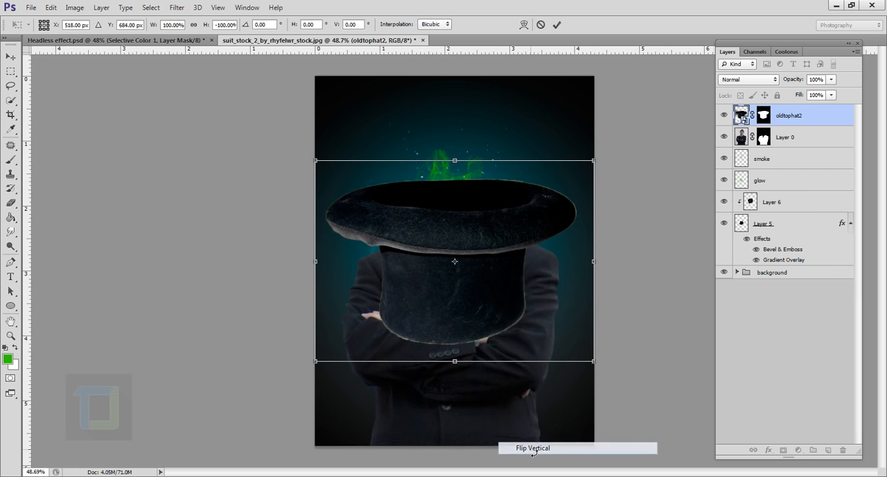
left_click_drag(500, 324, 504, 195)
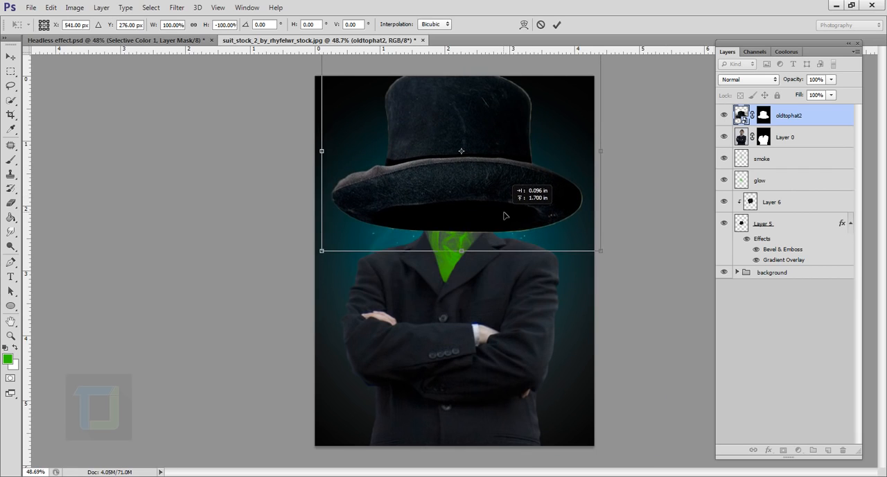
right_click(501, 211)
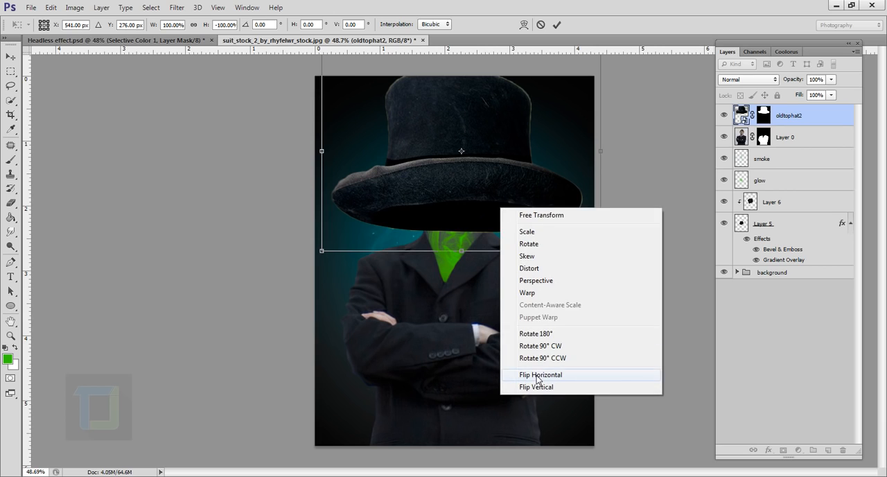
left_click(531, 378)
left_click_drag(521, 222, 512, 237)
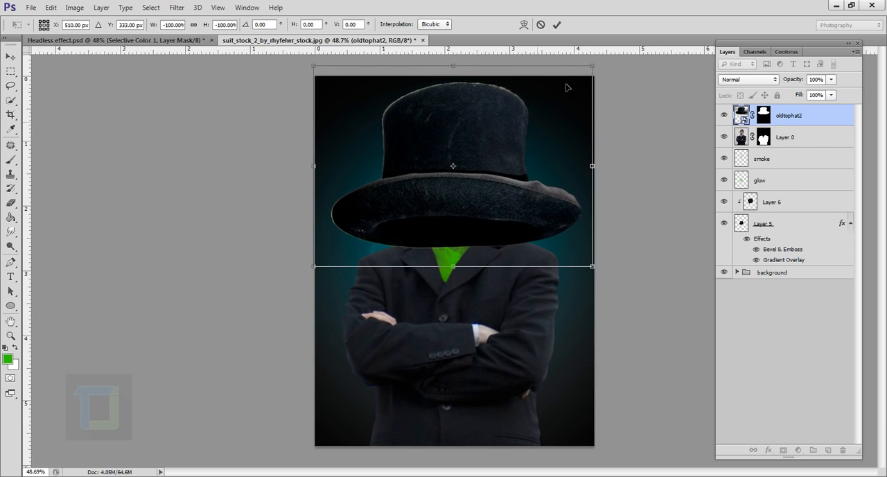
Scale the hat proportionally to about half its size and centre it floating above the collar
left_click_drag(588, 72, 493, 138)
left_click_drag(459, 183, 504, 122)
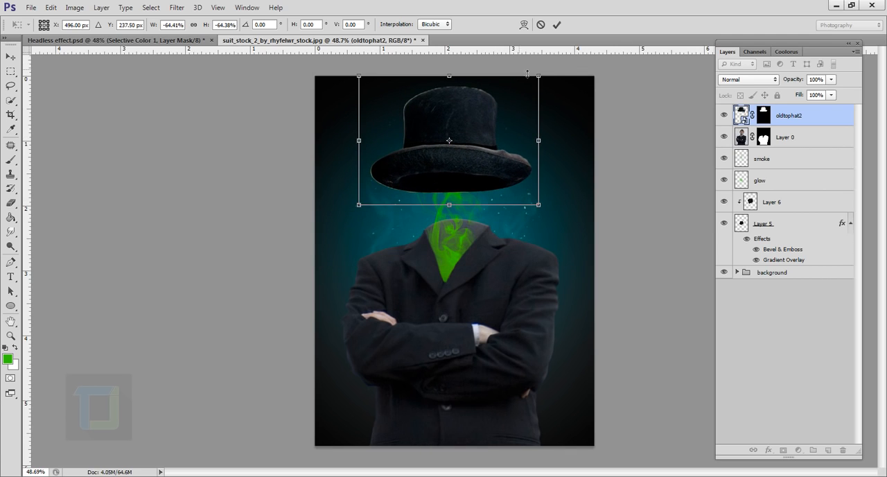
left_click_drag(542, 78, 501, 104)
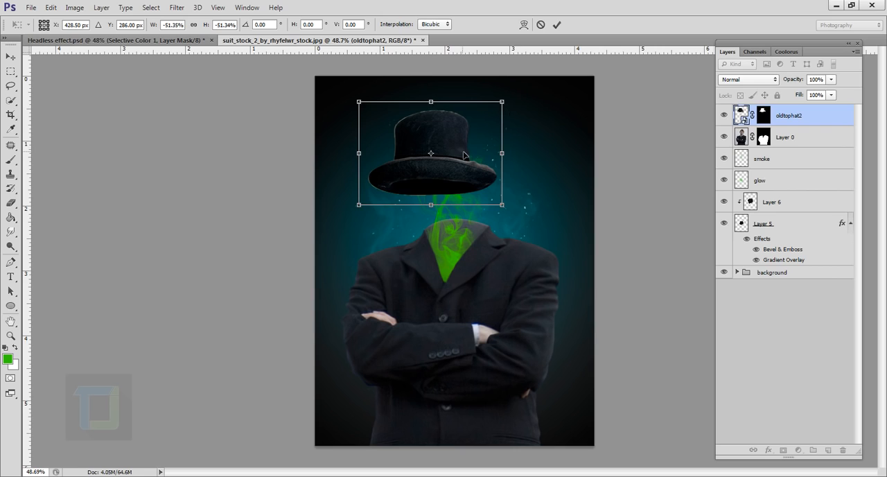
left_click_drag(466, 153, 493, 151)
left_click_drag(524, 99, 518, 105)
left_click_drag(506, 154, 498, 145)
key("Return")
Refine the hat's layer mask with Shift Edge -59%, Feather 0.7 px and slightly increased Contrast
left_click(742, 113)
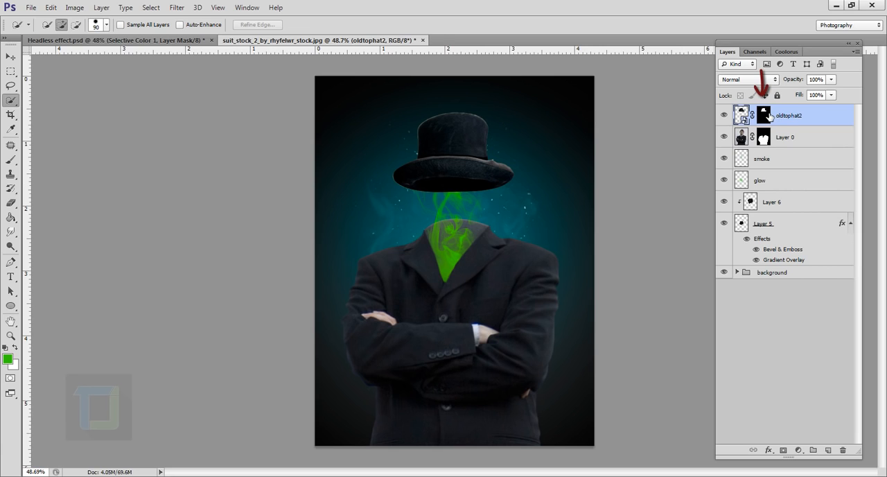
left_click(763, 115)
right_click(764, 114)
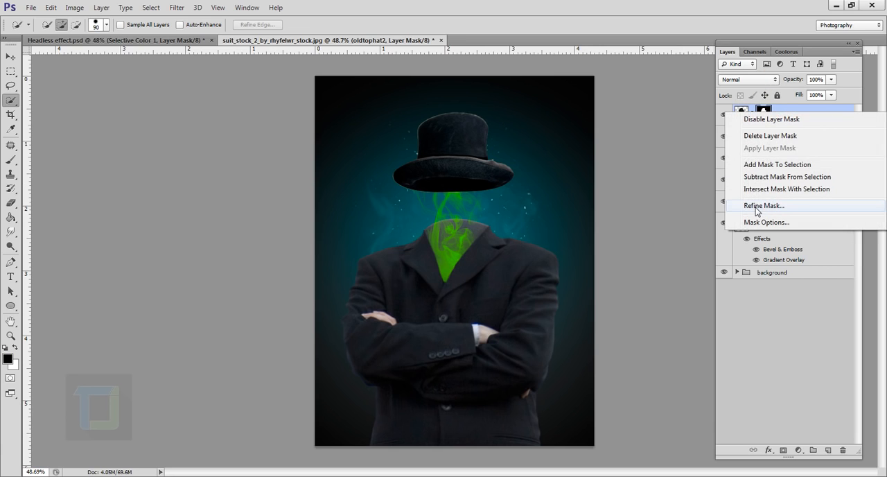
left_click(754, 207)
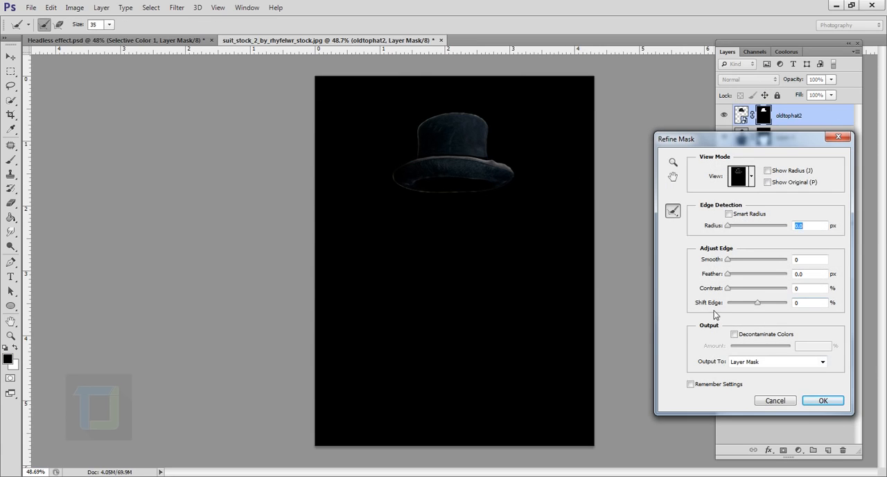
left_click(739, 302)
left_click(730, 275)
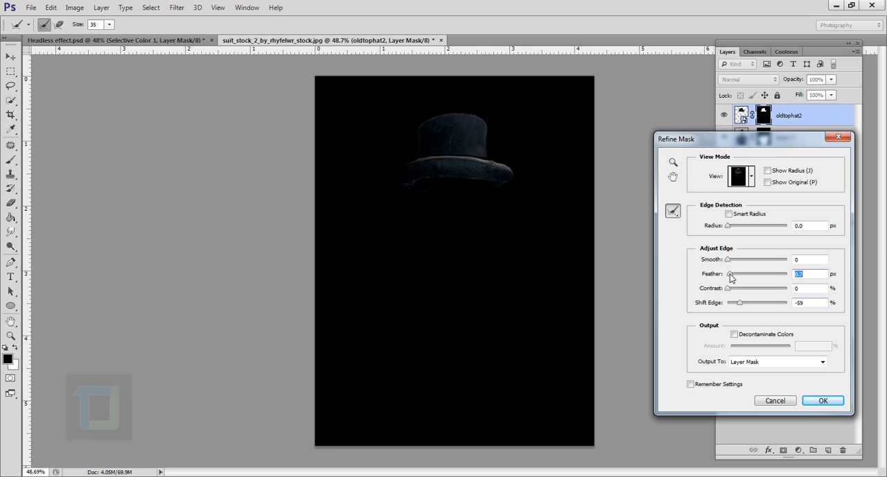
left_click_drag(729, 289, 738, 290)
left_click(823, 400)
Move the oldtophat2 layer down the stack so it sits between the smoke and glow layers
left_click(825, 122)
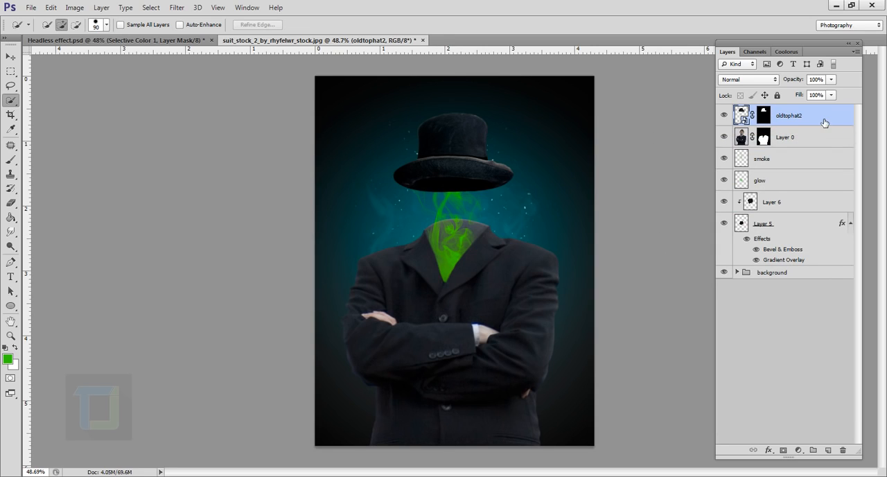
left_click_drag(807, 119, 805, 171)
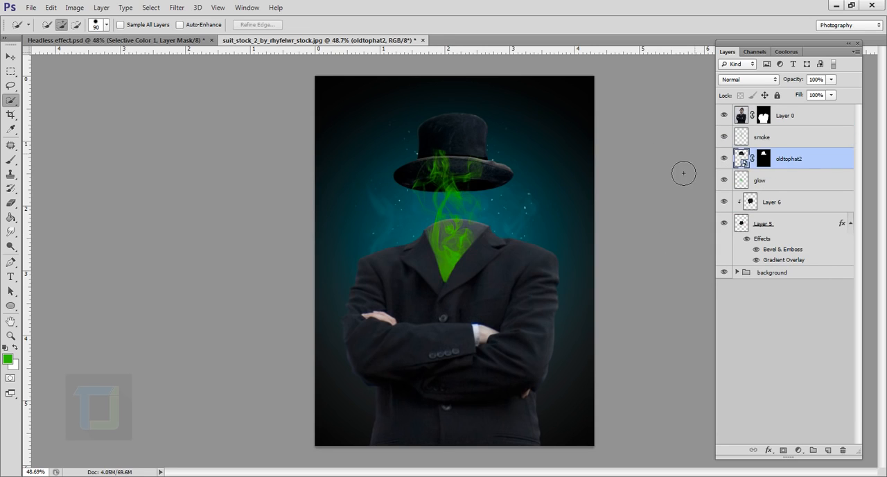
scroll(469, 202, "up", 3)
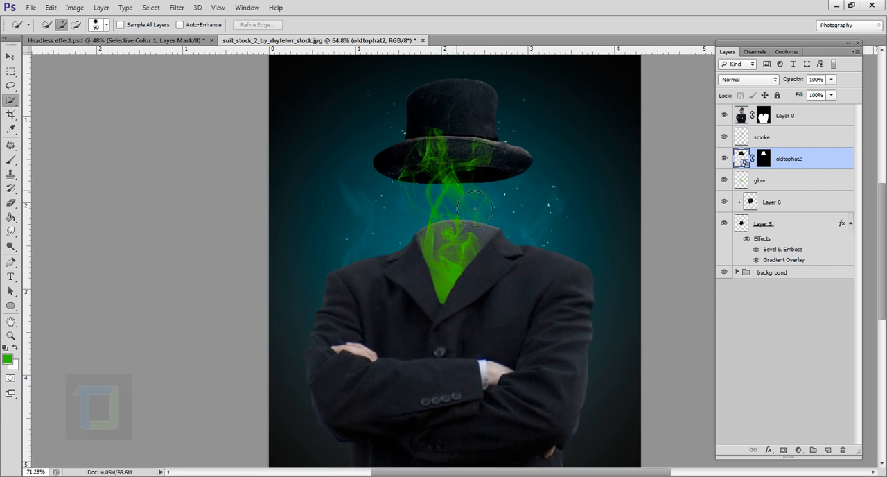
scroll(474, 208, "up", 1)
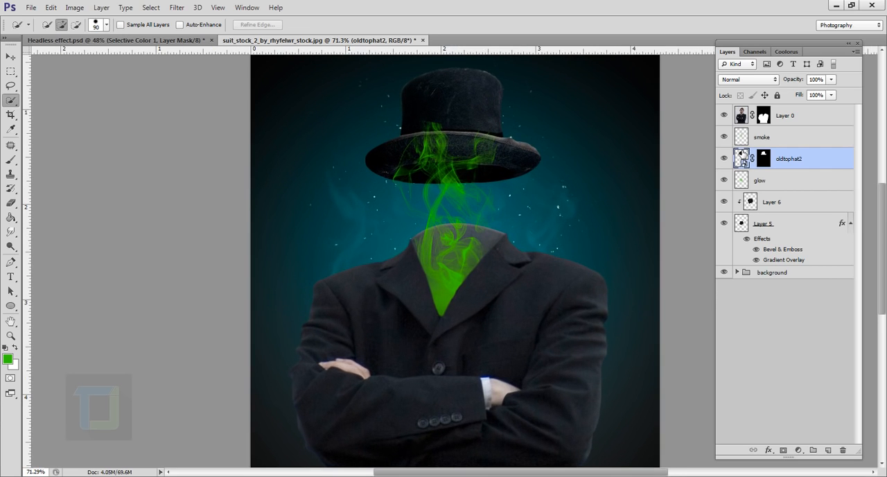
Erase the smoke overlapping the front of the hat brim on the smoke layer using a 125 px soft eraser
left_click(760, 139)
left_click(724, 137)
left_click(724, 137)
left_click(11, 202)
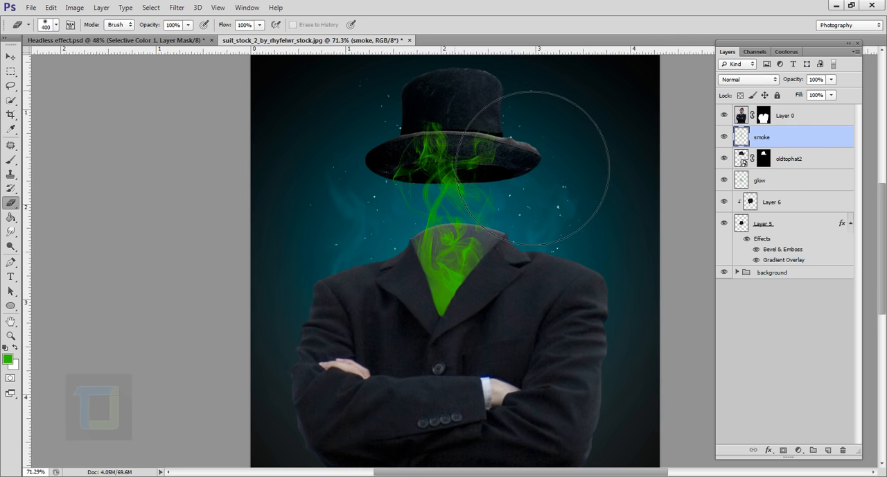
key("bracketleft")
key("bracketleft")
key("bracketleft")
key("bracketleft")
key("bracketleft")
key("bracketleft")
key("bracketleft")
scroll(461, 114, "up", 8)
mouse_move(492, 151)
left_mouse_down()
mouse_move(463, 186)
mouse_move(499, 187)
mouse_move(453, 188)
mouse_move(607, 209)
mouse_move(403, 207)
mouse_move(450, 199)
mouse_move(410, 210)
mouse_move(595, 205)
mouse_move(517, 226)
mouse_move(546, 223)
mouse_move(525, 214)
mouse_move(371, 226)
left_mouse_up()
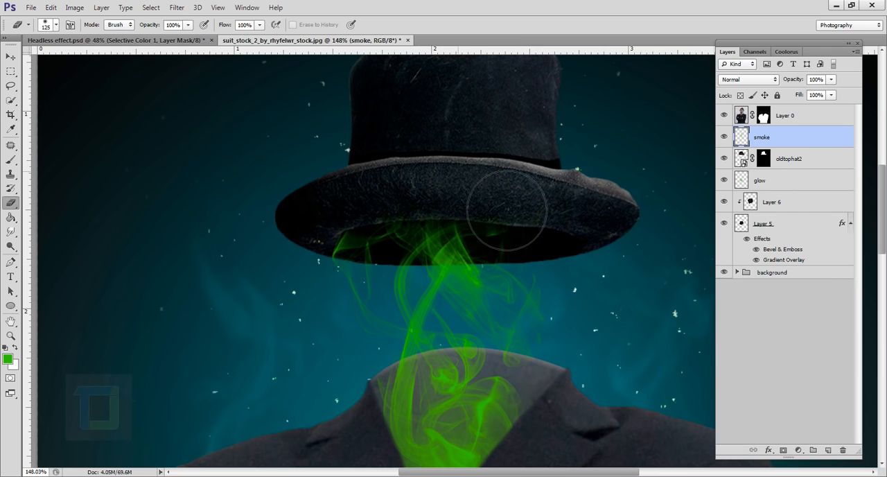
Rasterize the oldtophat2 smart object layer
scroll(531, 184, "down", 7)
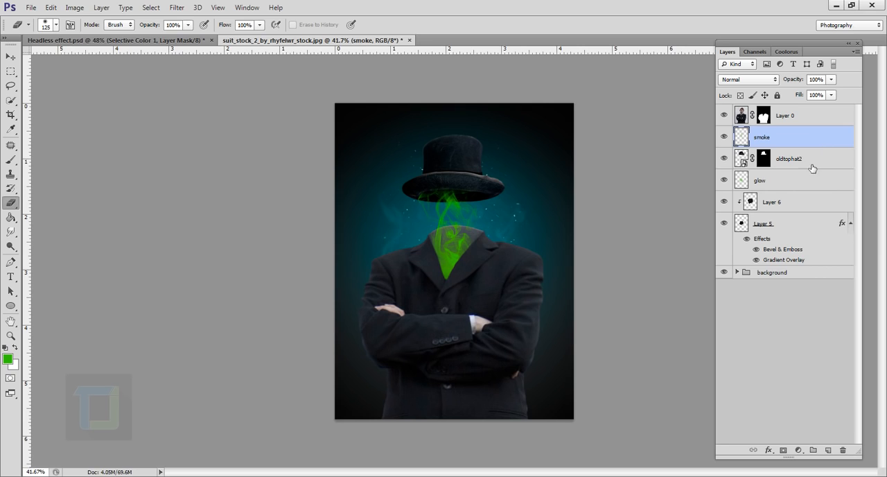
left_click(806, 165)
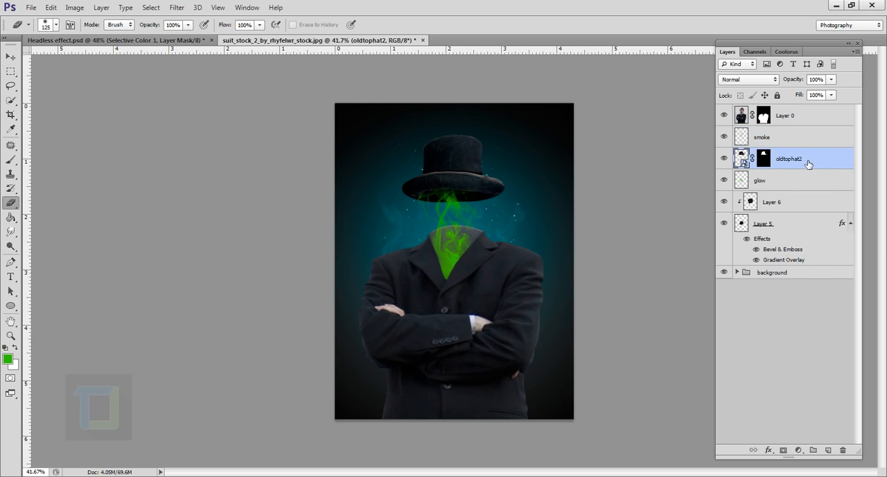
right_click(807, 164)
left_click(703, 163)
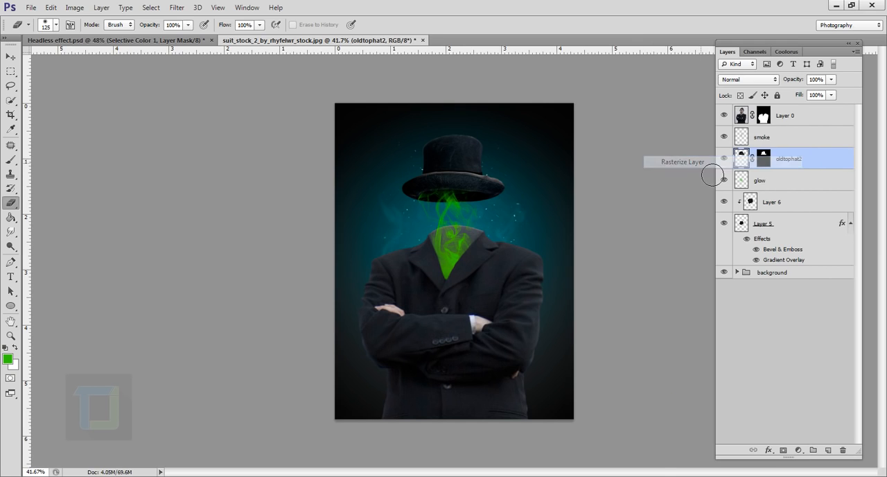
Apply a Hue/Saturation adjustment to the hat with Saturation -33 and Lightness 9
left_click(74, 8)
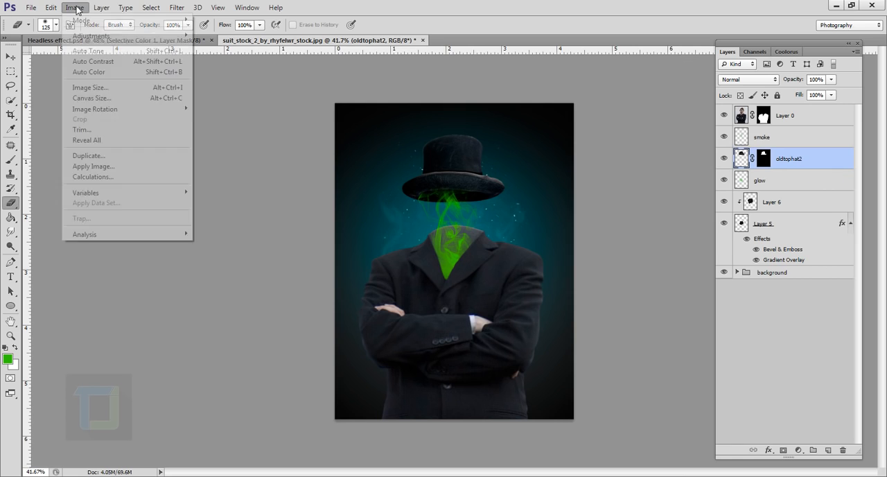
mouse_move(139, 36)
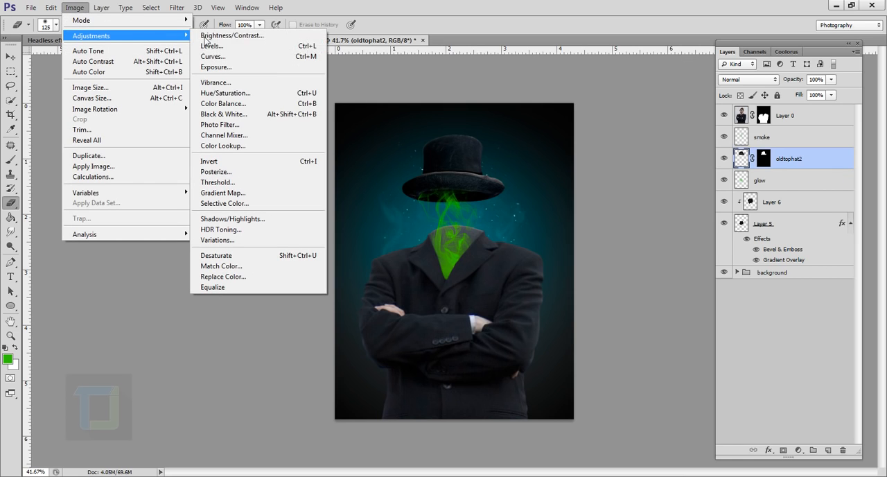
left_click(233, 93)
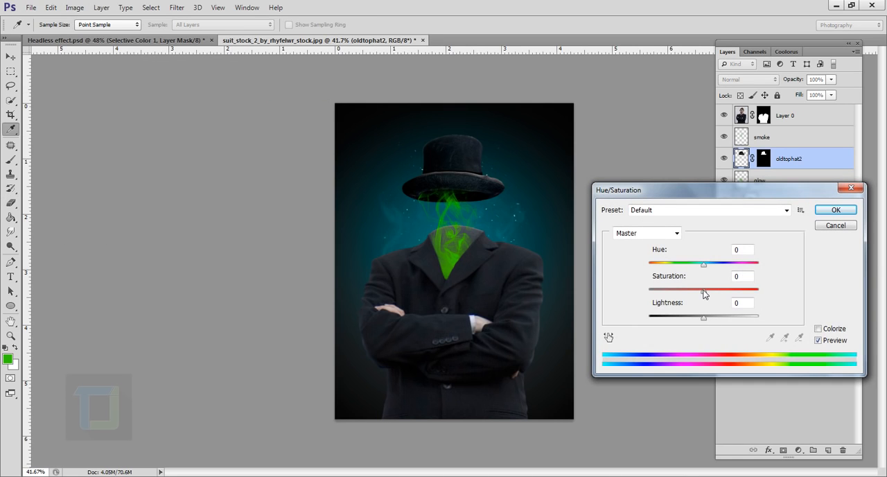
left_click_drag(703, 293, 686, 295)
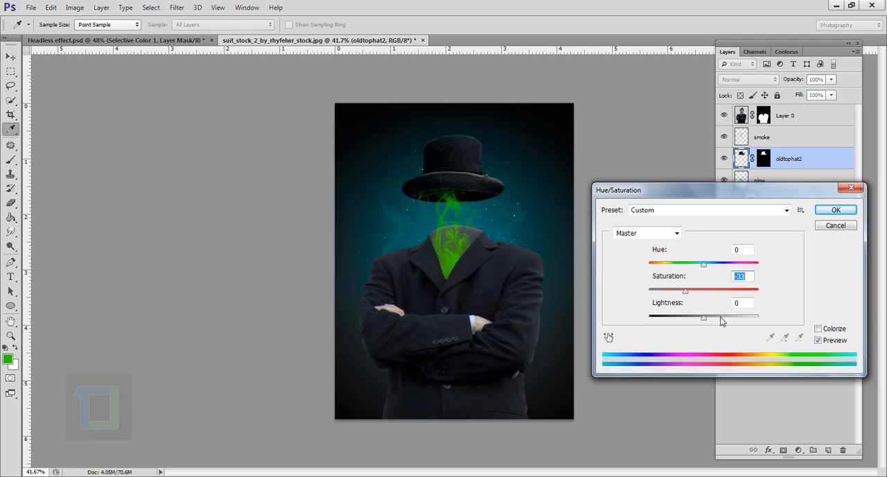
left_click(749, 307)
type("9")
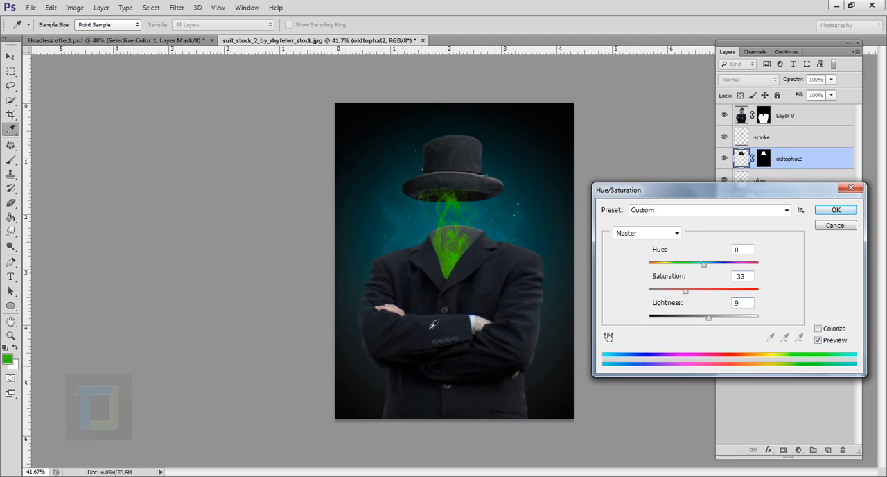
left_click(835, 211)
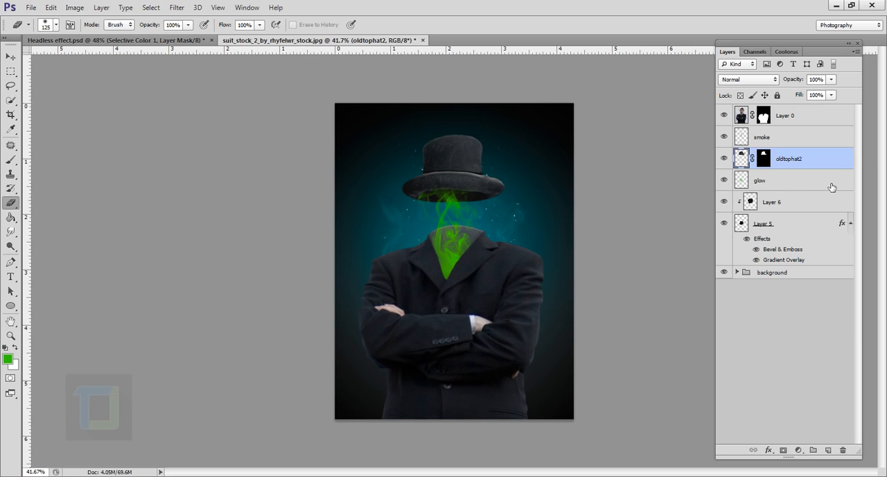
Add a new layer above Layer 0 and paint one soft green 300 px brush dab at the bottom of the collar opening
left_click(818, 117)
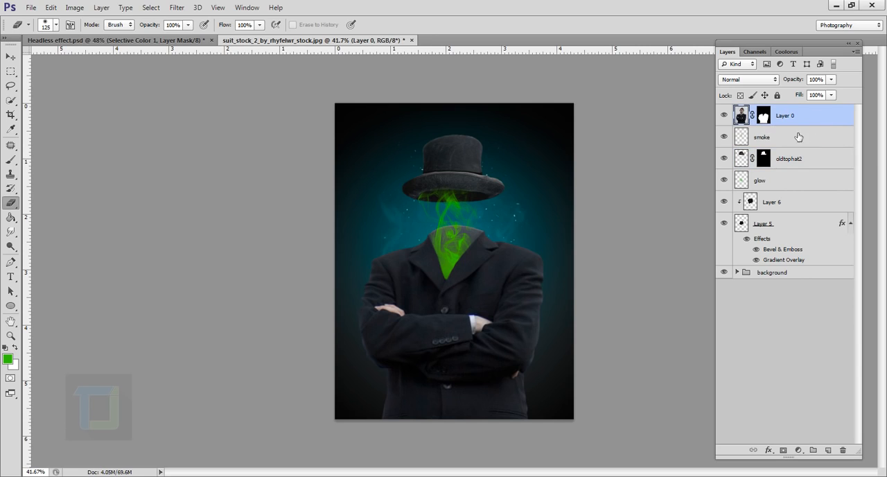
left_click(829, 451)
left_click(10, 159)
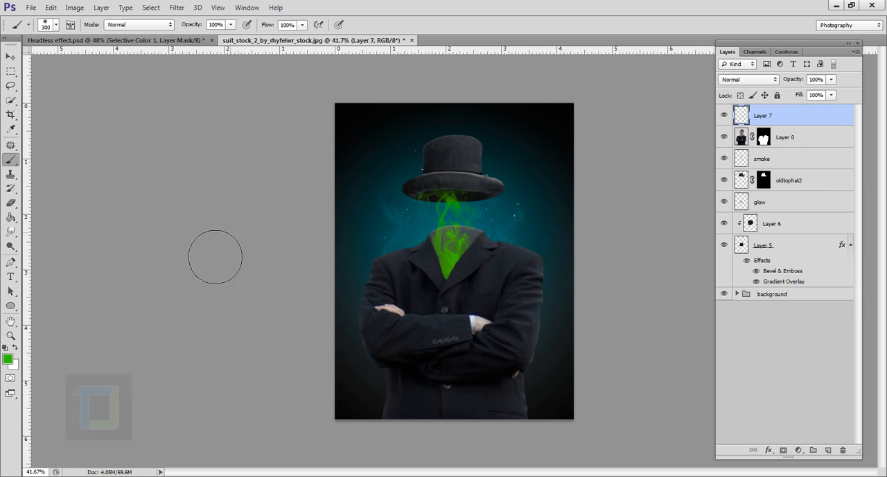
scroll(514, 296, "up", 3)
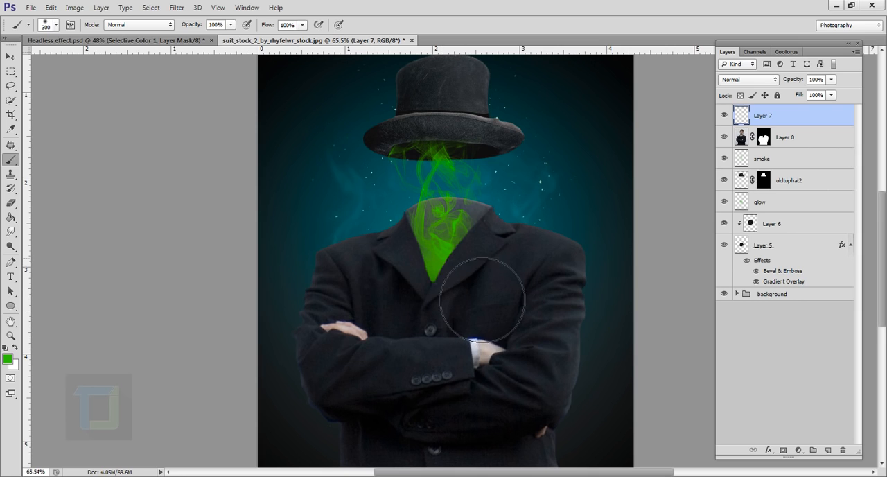
left_click(439, 257)
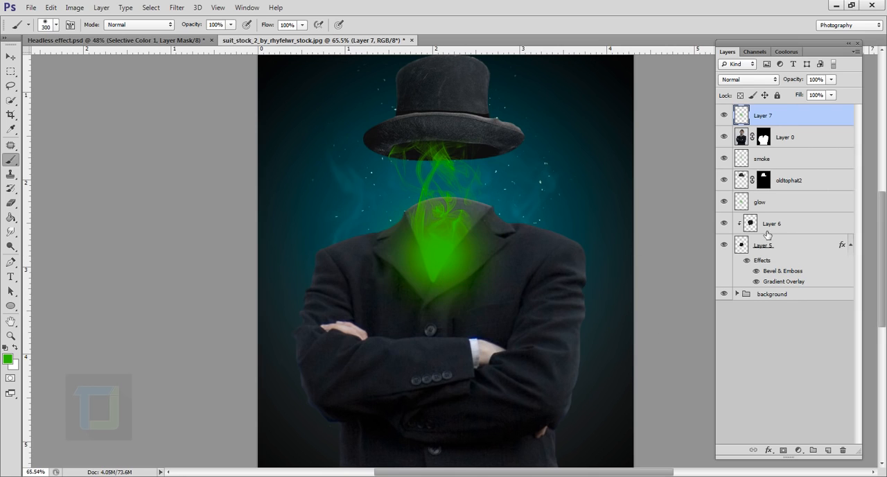
Set Layer 7 to Screen blend mode with 26% opacity and compare the image with and without it
left_click(753, 80)
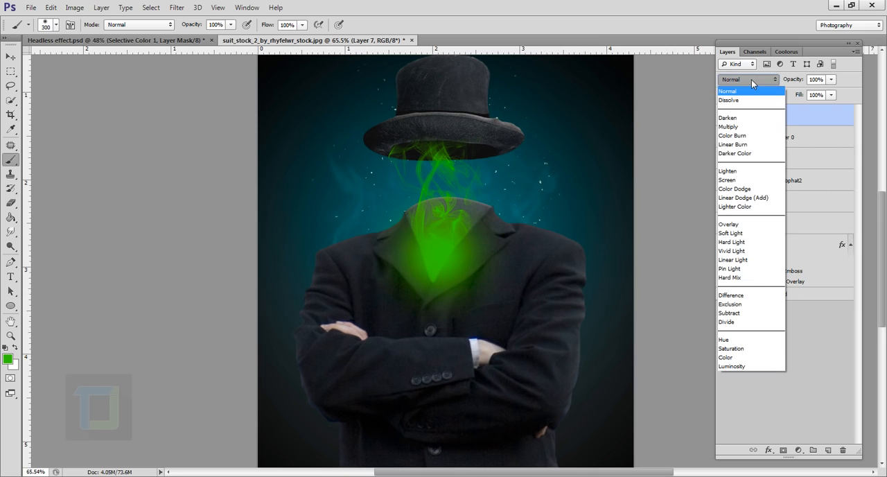
left_click(744, 181)
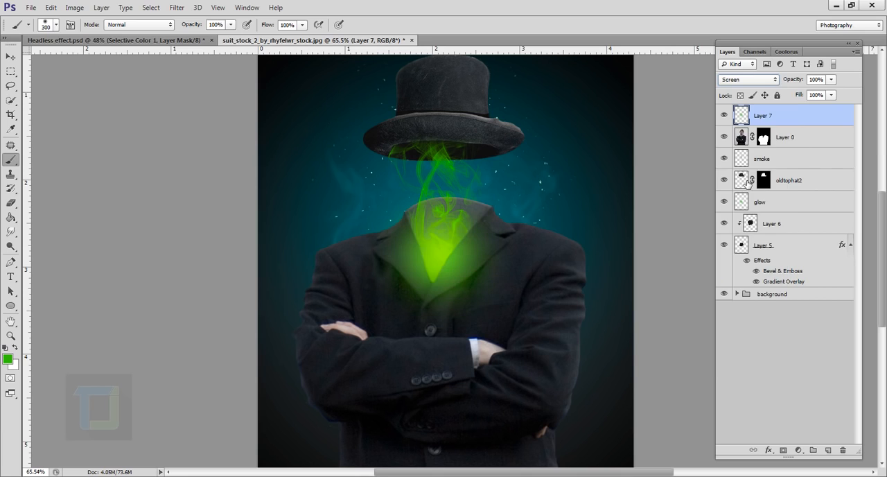
left_click(831, 79)
left_click_drag(794, 92, 790, 93)
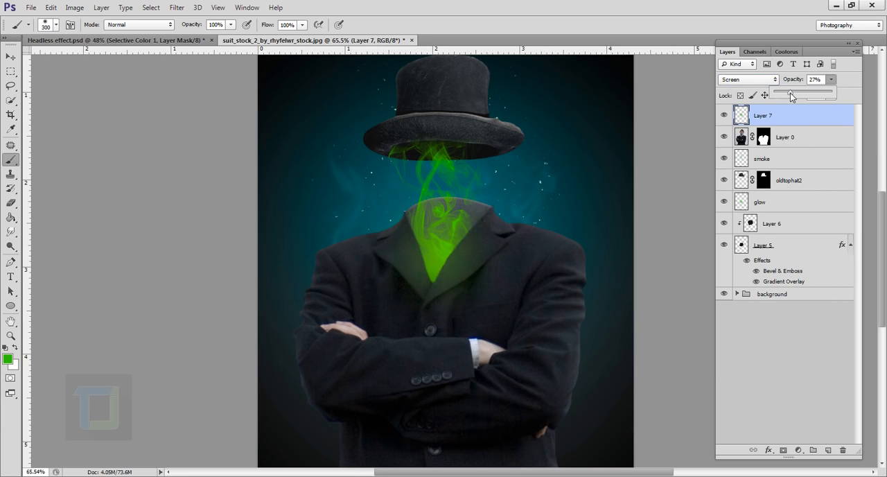
left_click(725, 117)
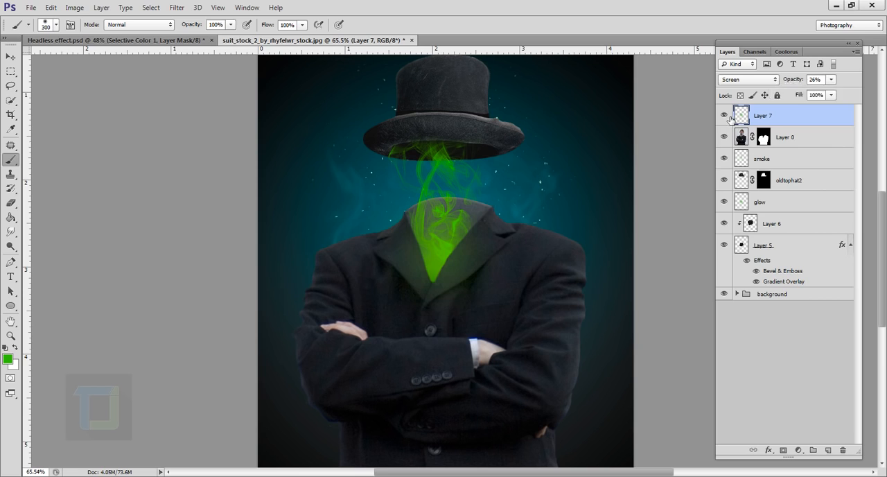
left_click(725, 117)
left_click(725, 117)
Shift the Layer 7 green glow slightly upward, enlarge it around the collar with Free Transform, and compare the image with and without it
left_click(10, 56)
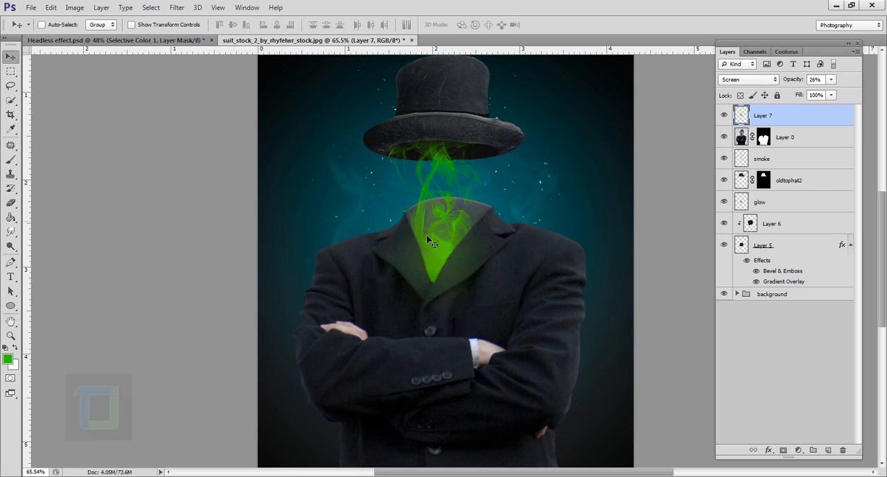
left_click_drag(463, 272, 462, 260)
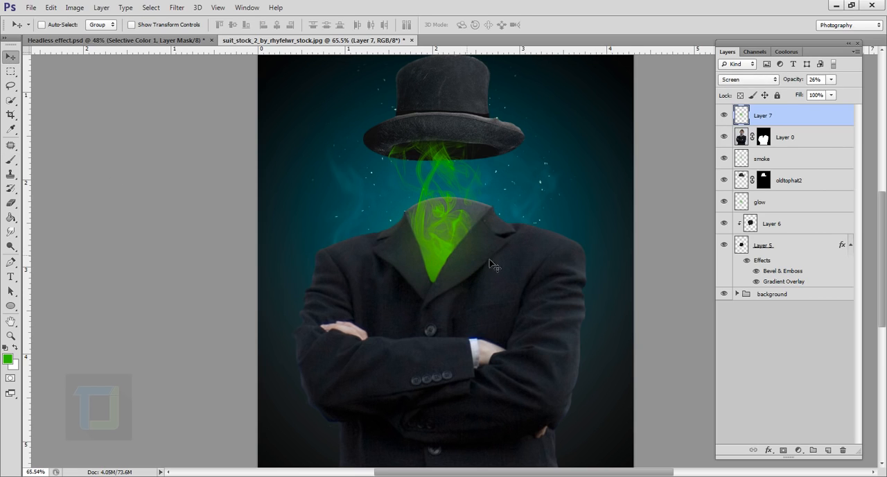
key("ctrl+t")
left_click_drag(532, 329, 554, 341)
left_click_drag(512, 301, 505, 299)
left_click(557, 25)
key("ctrl+minus")
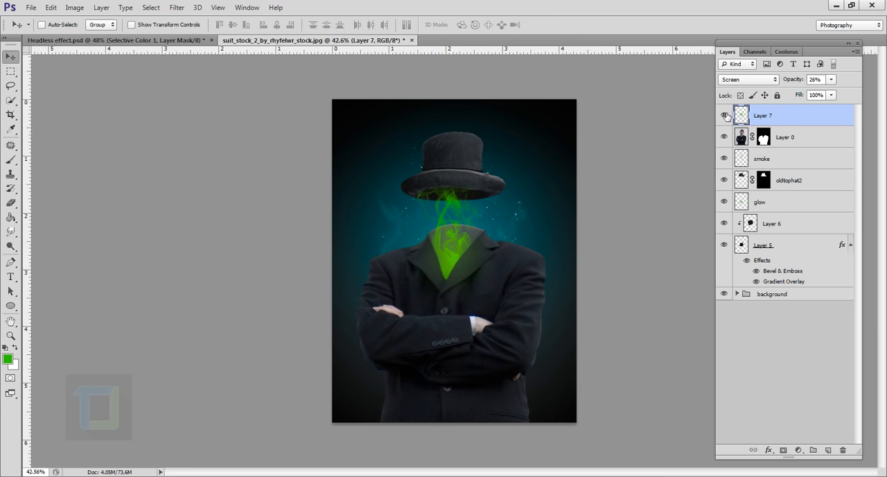
left_click(724, 115)
left_click(724, 115)
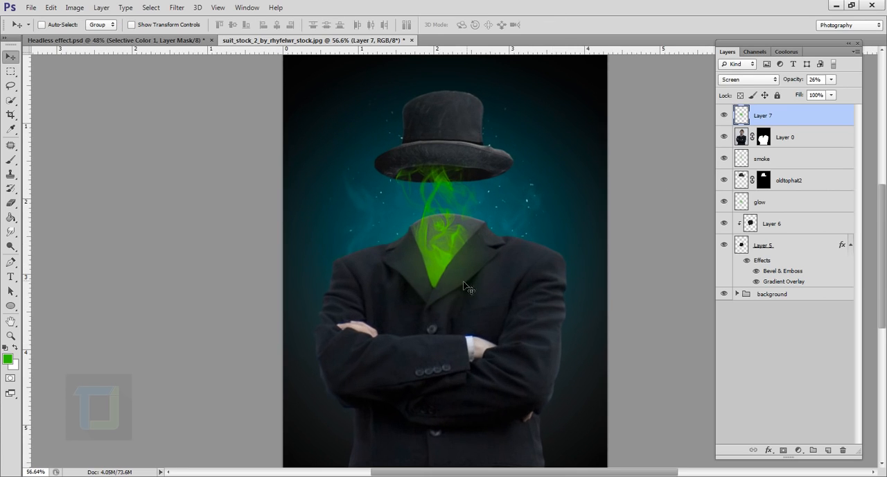
key("ctrl+plus")
key("m")
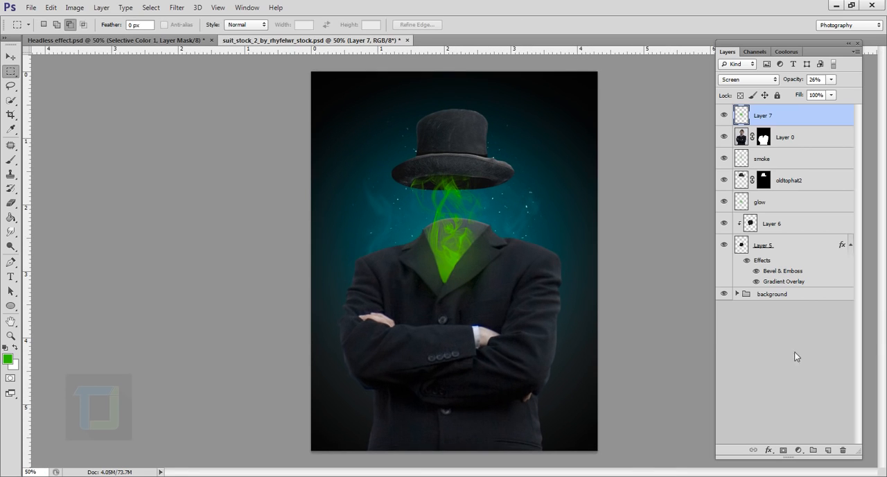
Add a Selective Color adjustment layer above Layer 7 and increase the Yellow amount in the Greens
left_click(798, 450)
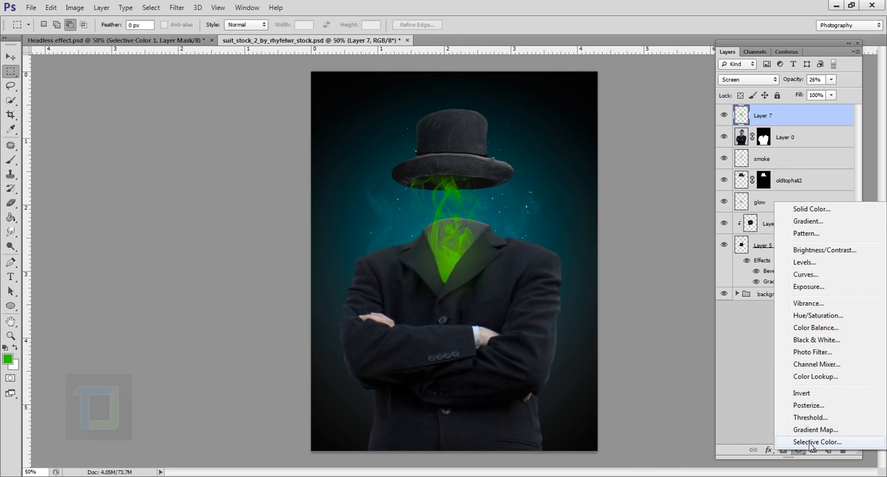
left_click(811, 444)
left_click(646, 192)
left_click(644, 194)
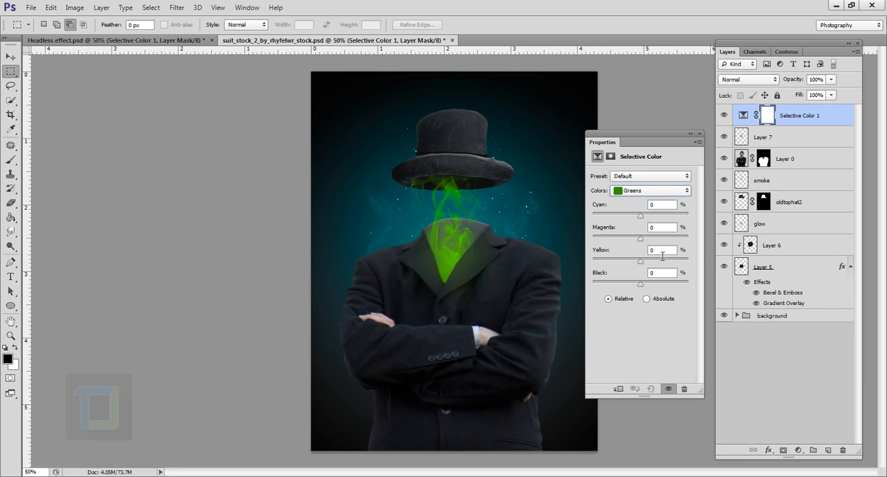
left_click_drag(640, 265, 649, 265)
In the Selective Color adjustment, set the Cyans to Yellow -50% and Black -42%
left_click(649, 192)
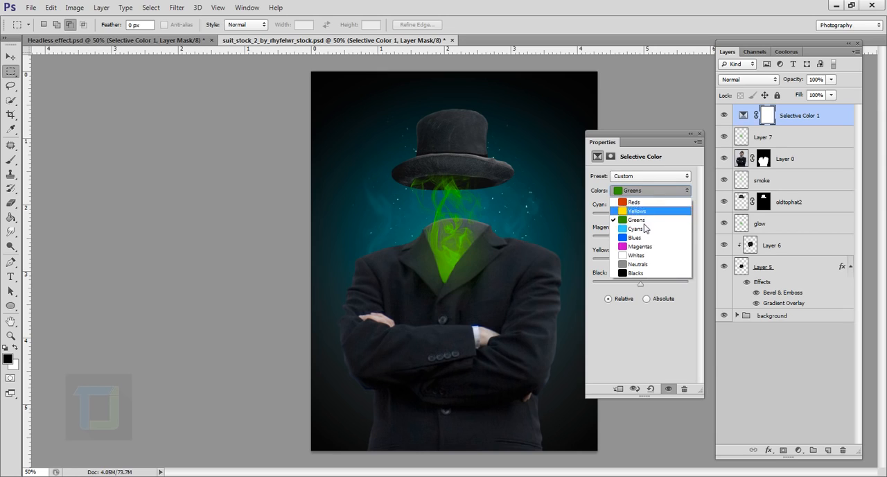
left_click(636, 234)
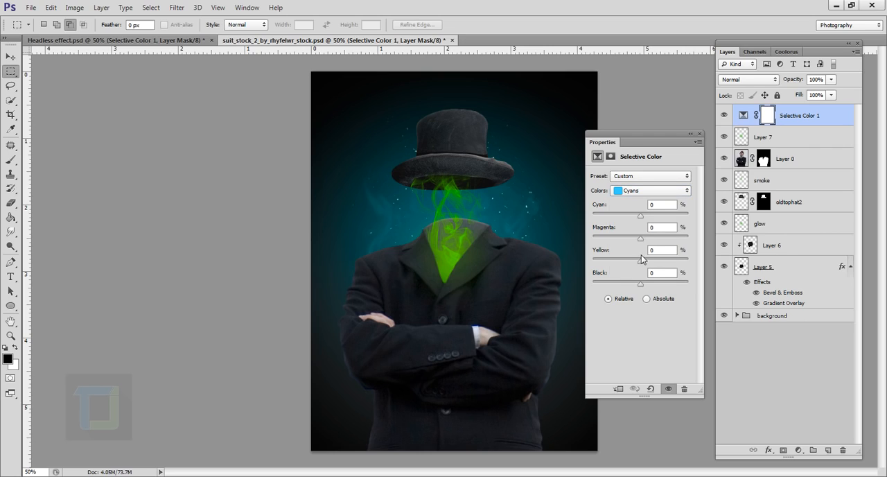
left_click_drag(641, 263, 626, 284)
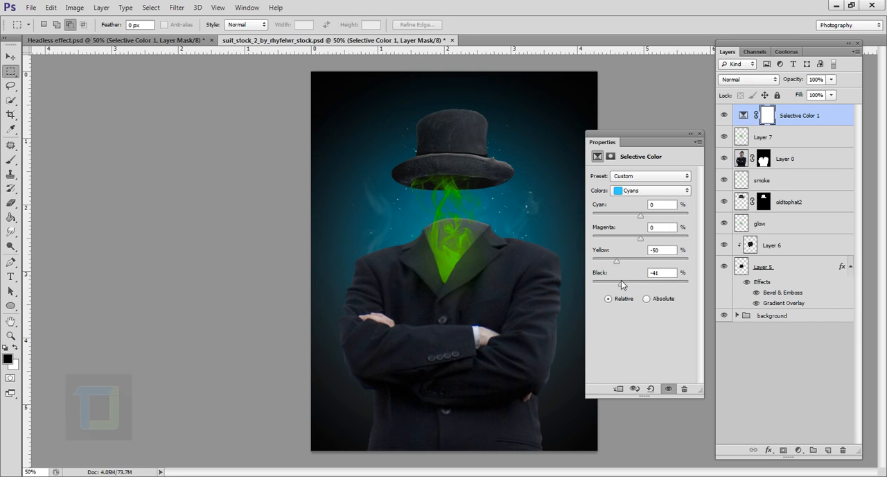
In the Selective Color adjustment, increase Magenta and reduce Black for the Blues
left_click(655, 191)
left_click(645, 238)
left_click_drag(642, 243, 660, 243)
left_click_drag(641, 286, 630, 284)
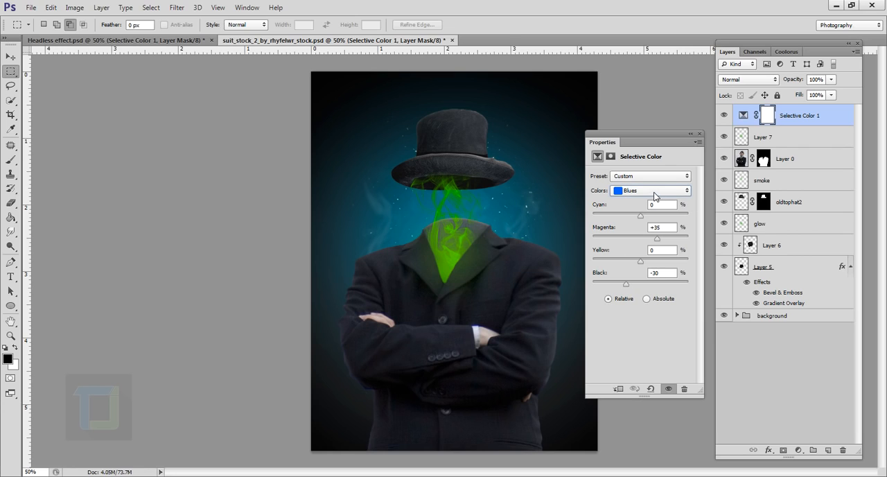
Set the Selective Color Neutrals to Magenta -7%, Yellow -10% and Black +14%, and close the adjustment settings
left_click(655, 192)
left_click(638, 266)
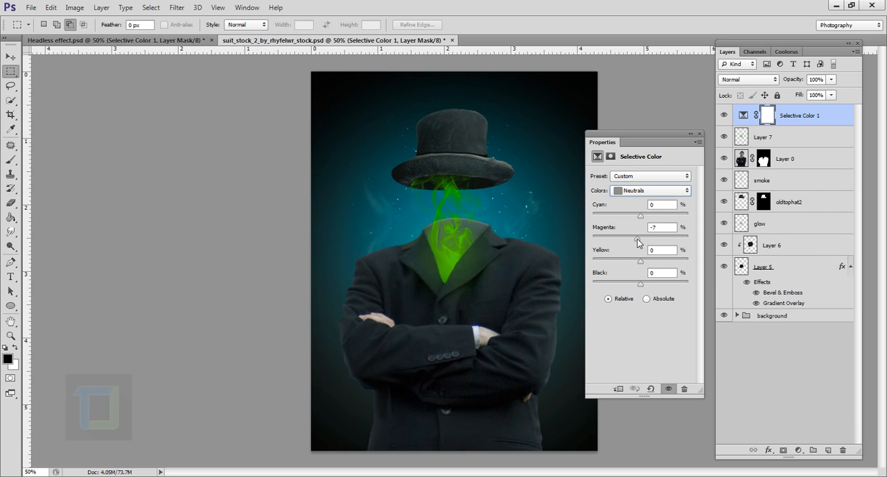
left_click_drag(639, 240, 635, 265)
left_click_drag(639, 285, 648, 286)
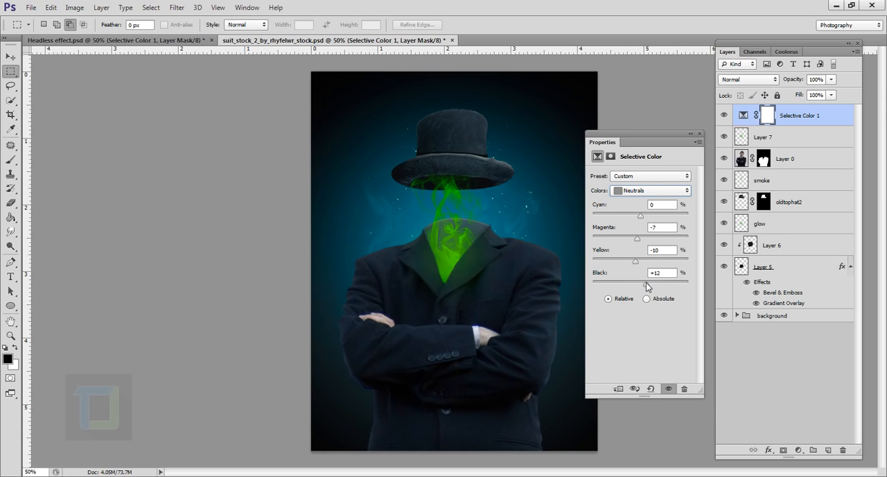
left_click_drag(682, 144, 693, 159)
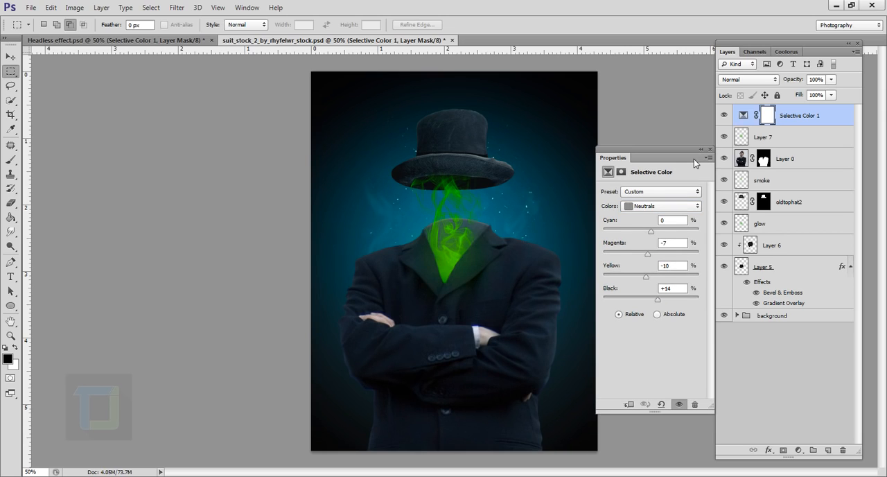
left_click(708, 149)
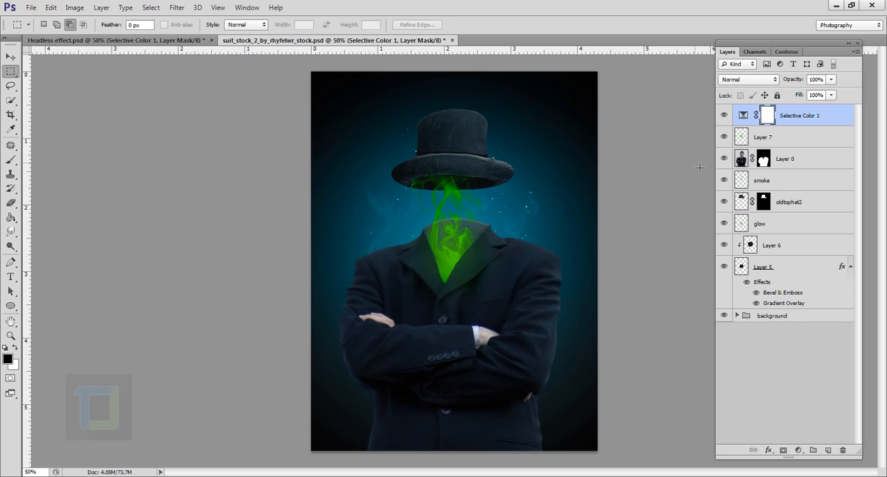
Nudge the glow layer slightly sideways and set its opacity to 72%
left_click(763, 227)
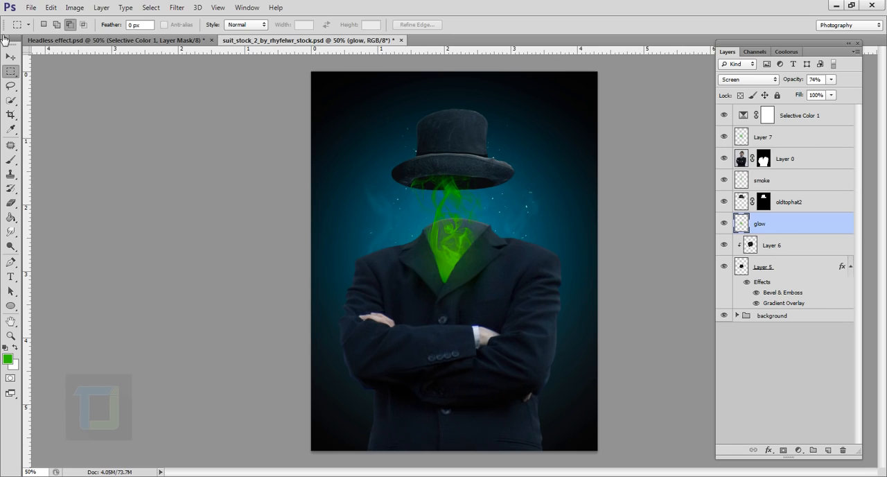
left_click(10, 56)
left_click_drag(463, 236, 465, 236)
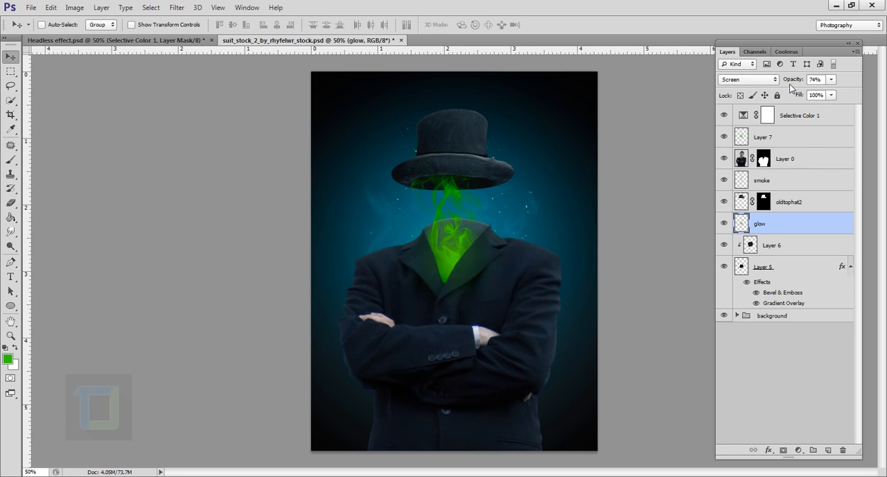
left_click_drag(793, 82, 855, 86)
Expand the background group, check Layer 4's effect by toggling its visibility, and set its opacity to 51%
left_click(737, 316)
scroll(769, 343, "down", 1)
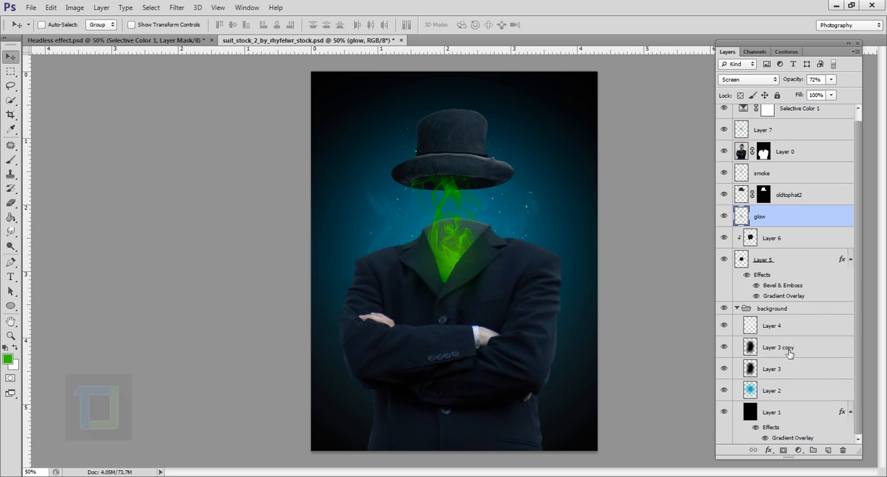
left_click(777, 329)
left_click(728, 325)
left_click(727, 325)
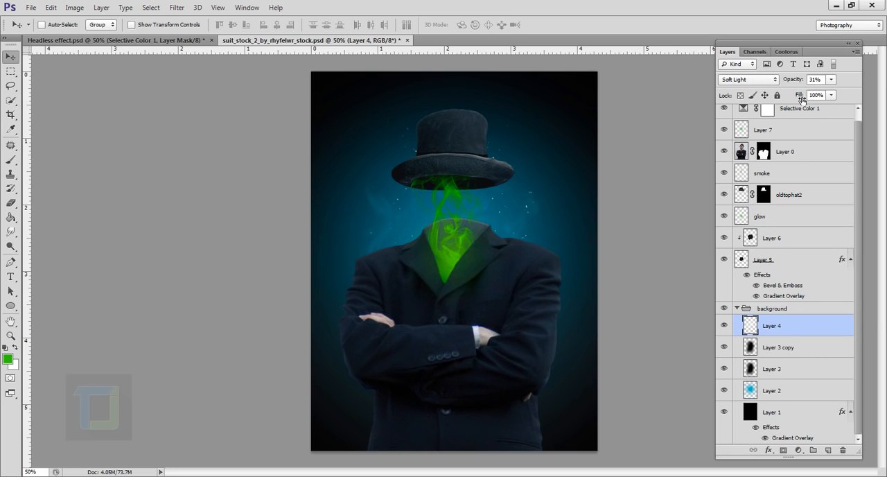
left_click_drag(796, 83, 806, 82)
mouse_move(564, 228)
left_mouse_down()
mouse_move(578, 224)
mouse_move(561, 236)
left_mouse_up()
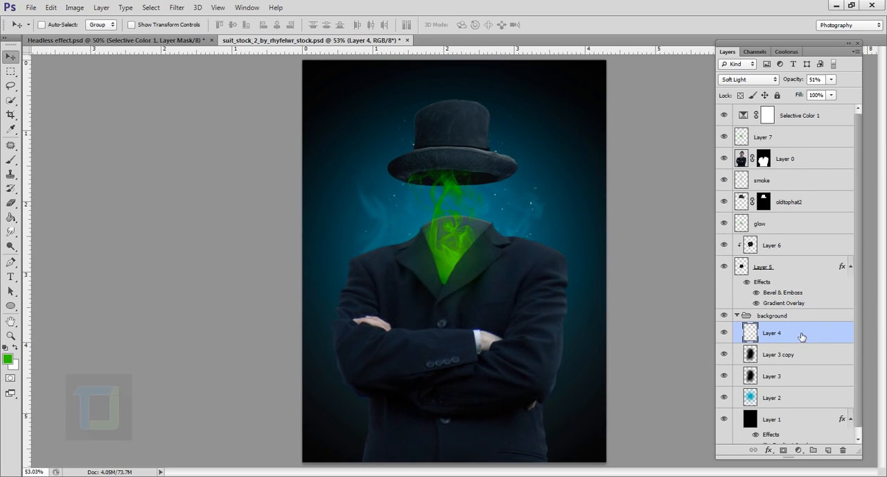
Reposition the Gradient Overlay on Layer 5 upward so the back of the collar darkens, and apply the style
double_click(787, 303)
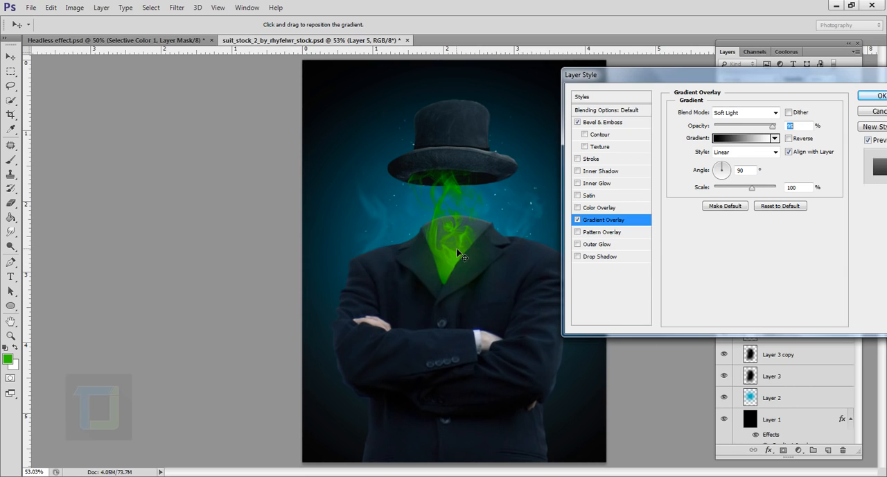
left_click_drag(458, 247, 460, 229)
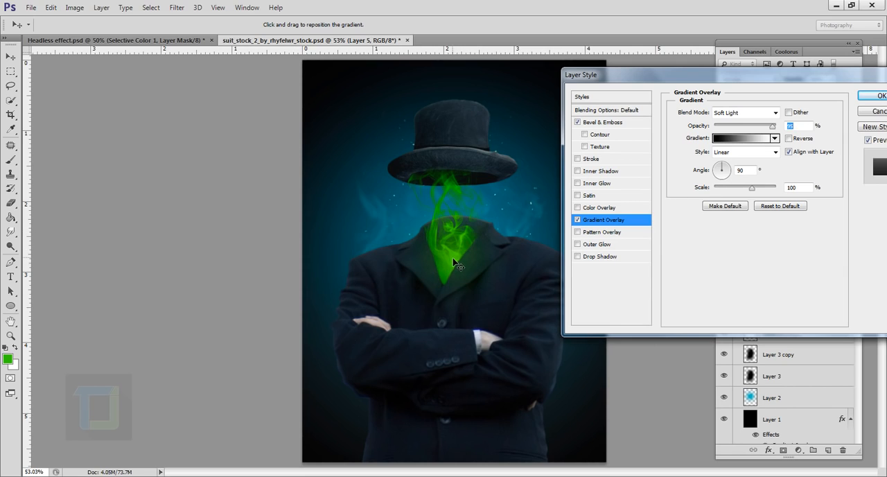
left_click(873, 96)
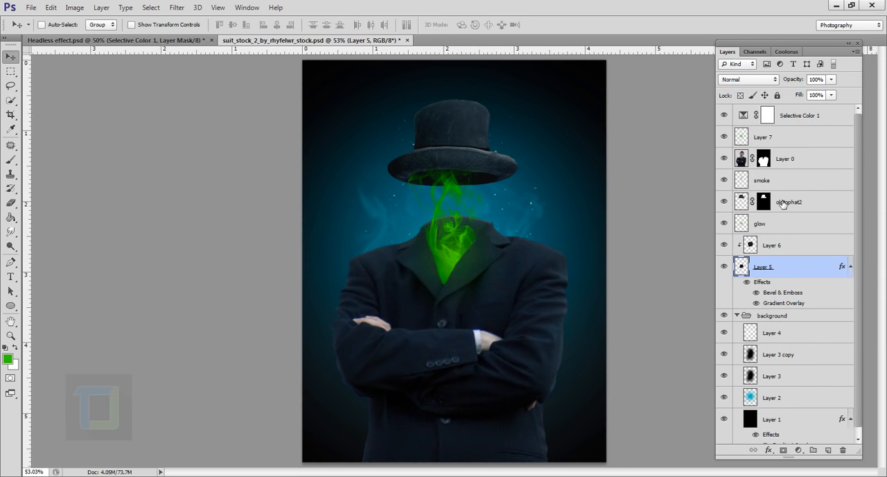
Add a Curves adjustment layer above Selective Color 1 and bend the RGB curve to lift the highlights, with a second point in the shadows
left_click(807, 123)
left_click(799, 451)
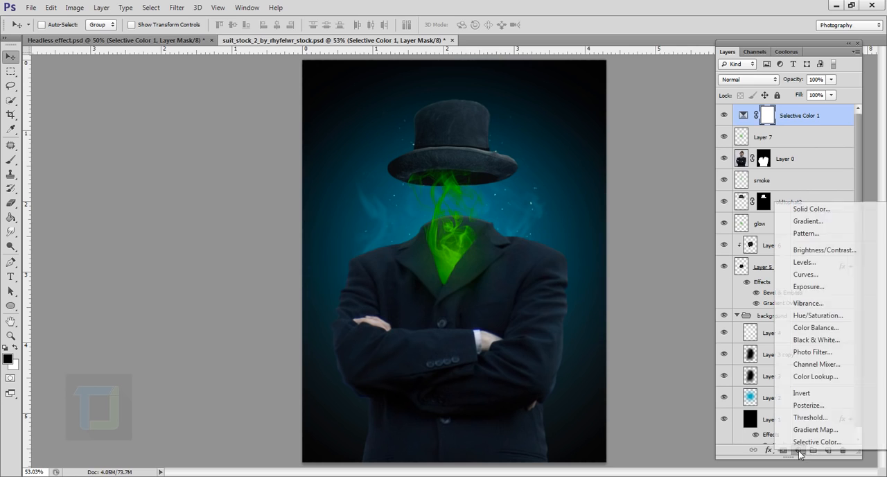
left_click(805, 274)
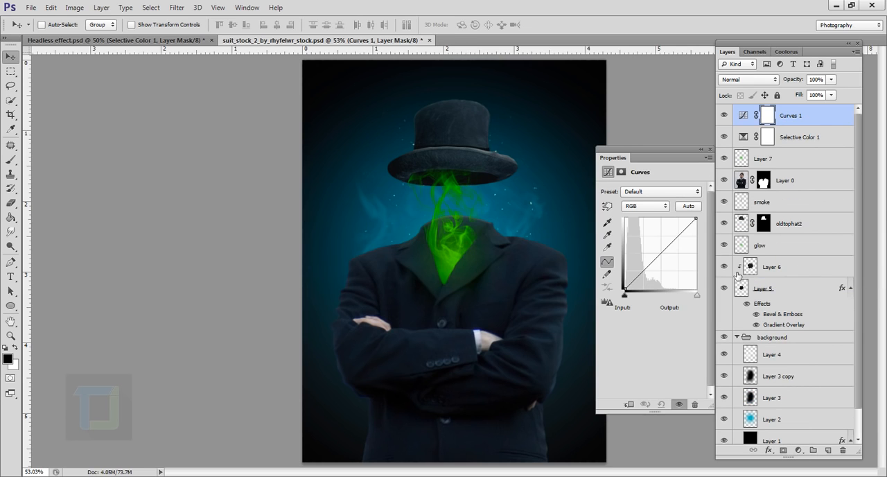
left_click_drag(669, 253, 684, 235)
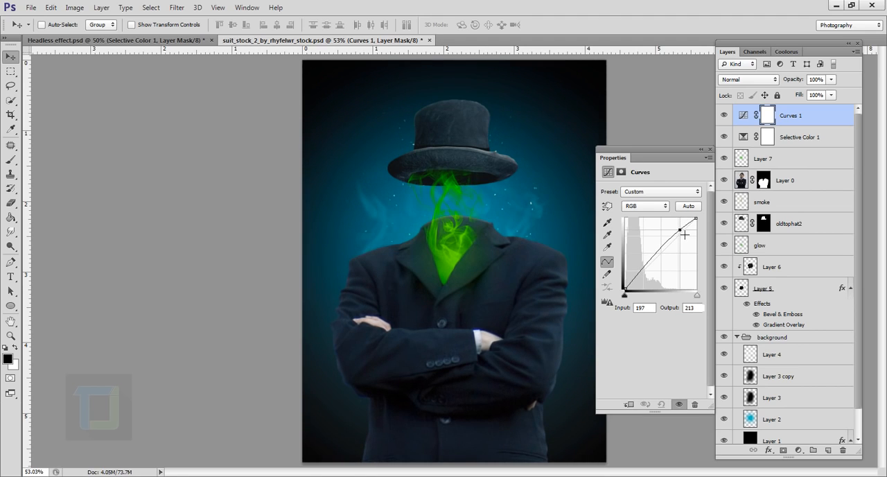
left_click(643, 268)
mouse_move(684, 235)
left_mouse_down()
mouse_move(674, 233)
mouse_move(682, 238)
left_mouse_up()
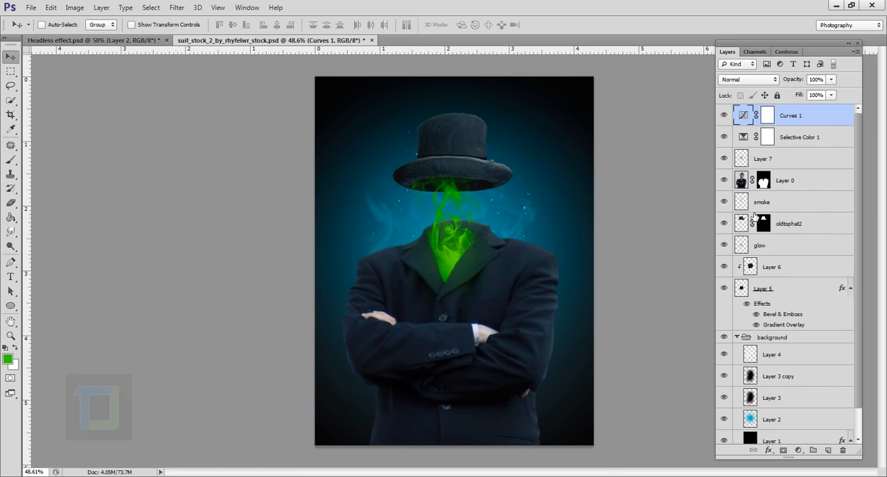
Add an Inner Glow to Layer 0 with its size at 38 px and opacity at 19%
left_click(724, 180)
left_click(724, 180)
left_click(804, 182)
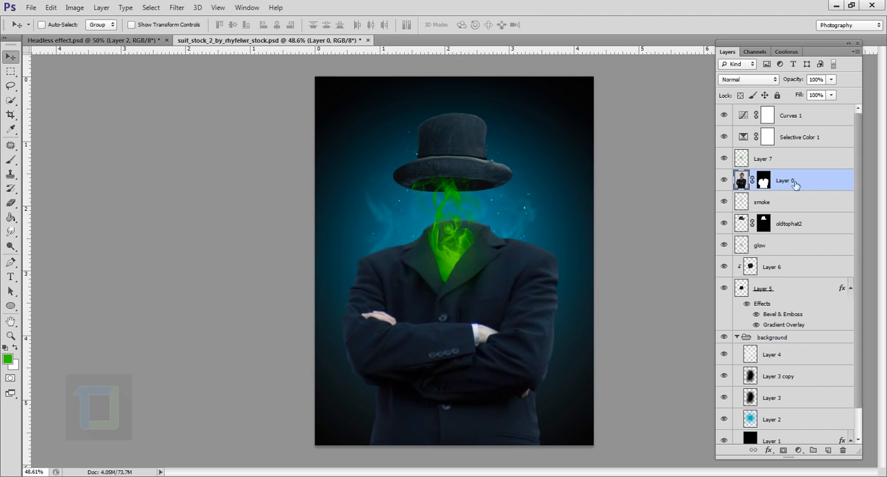
right_click(825, 183)
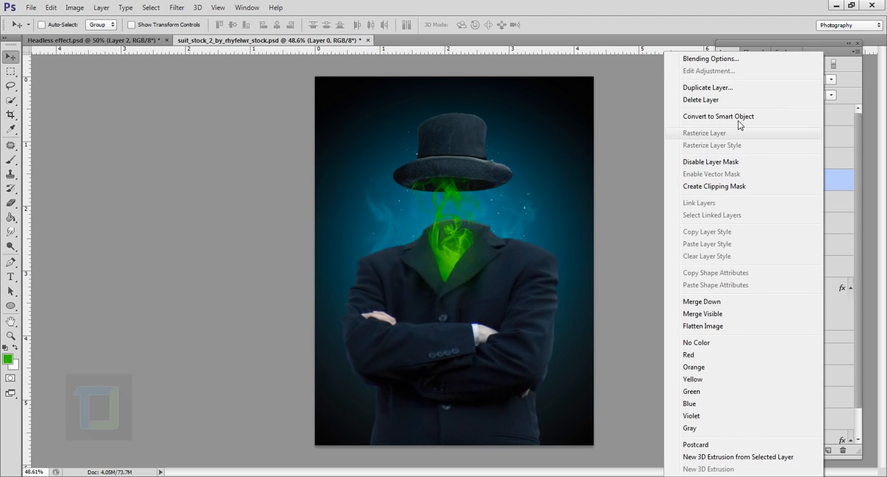
left_click(695, 59)
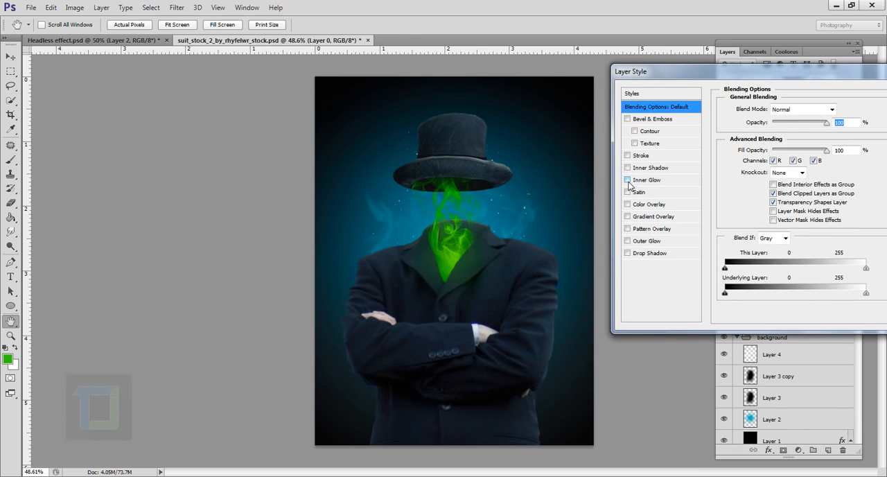
left_click(644, 180)
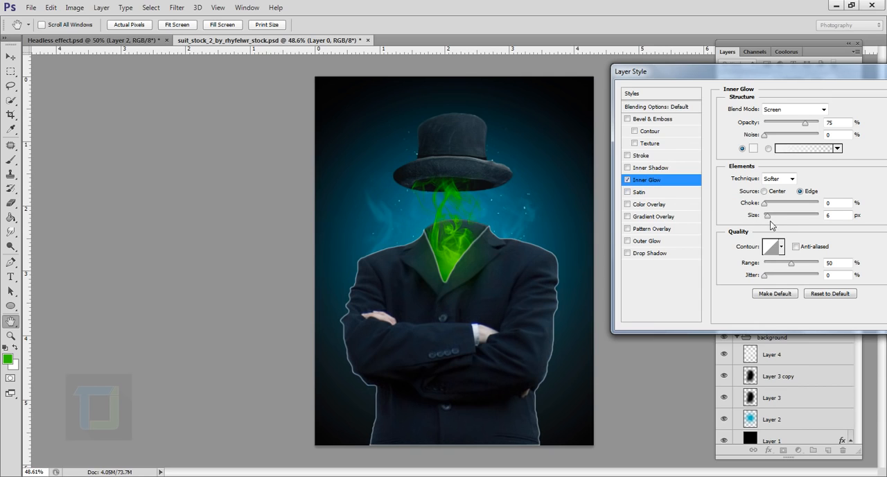
left_click_drag(768, 219, 776, 219)
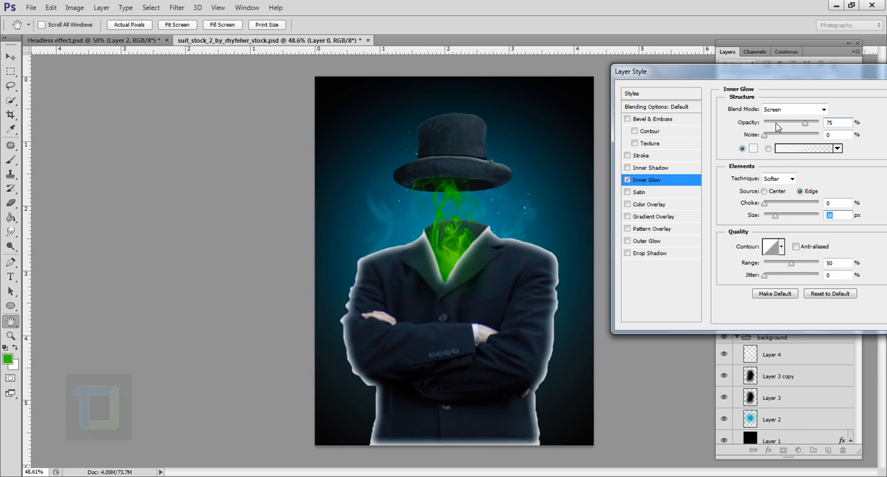
left_click_drag(777, 126, 775, 126)
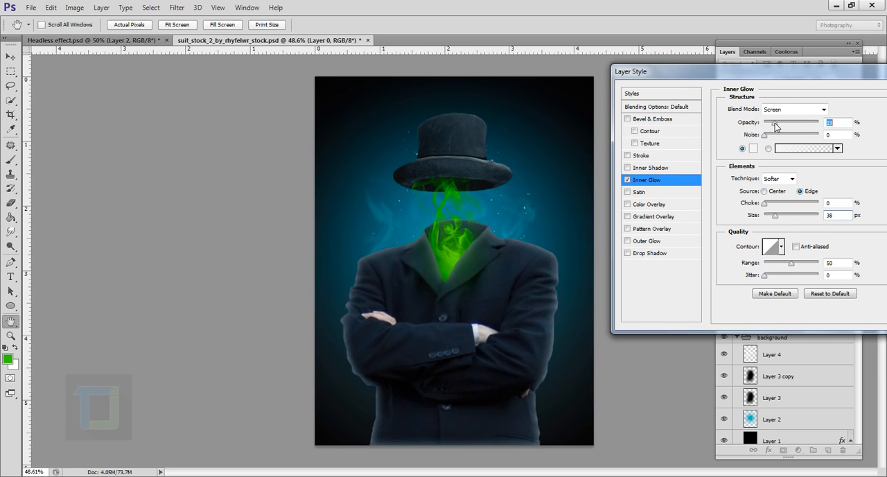
Change the Inner Glow colour to teal 2f7789, sampled from the blue background beside the collar
left_click(754, 148)
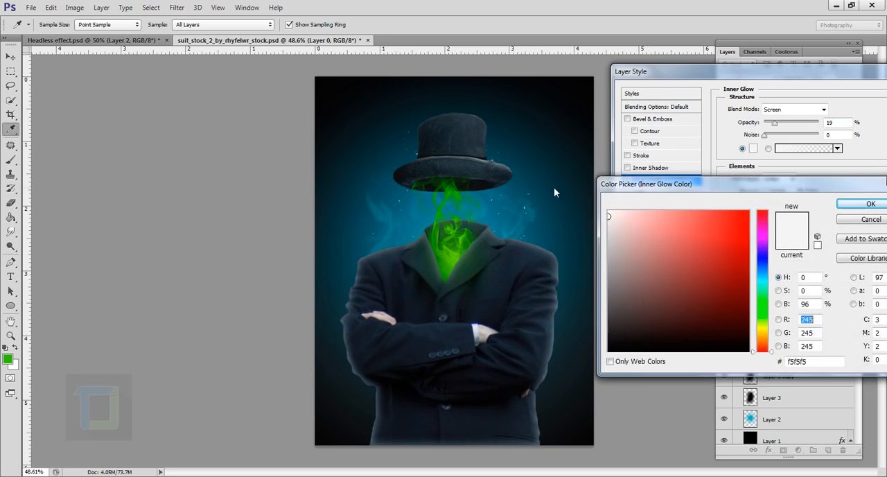
left_click(402, 210)
left_click(397, 205)
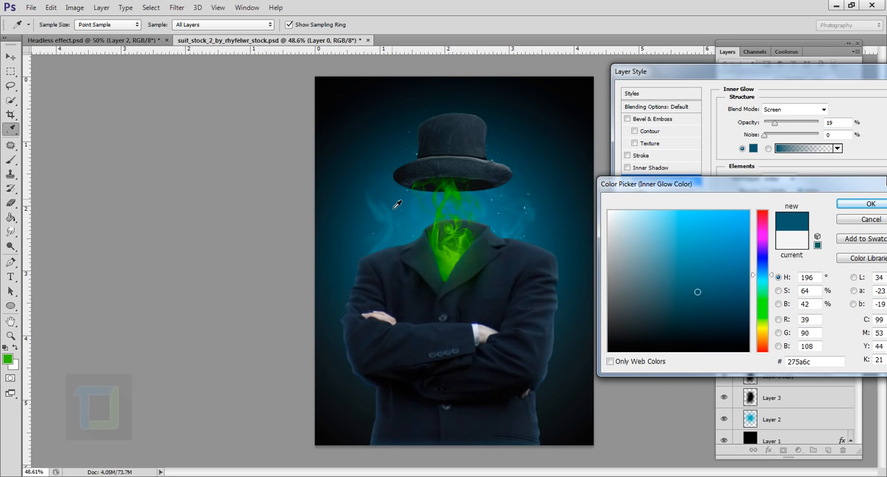
left_click(415, 235)
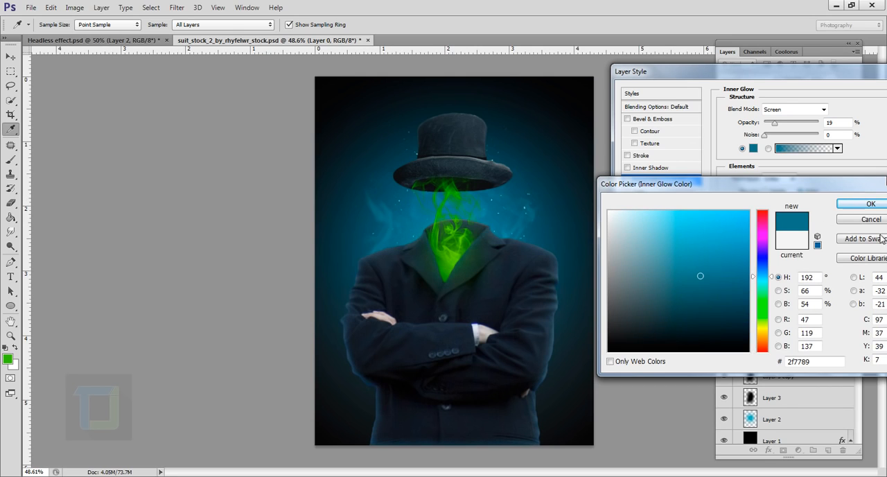
left_click(867, 203)
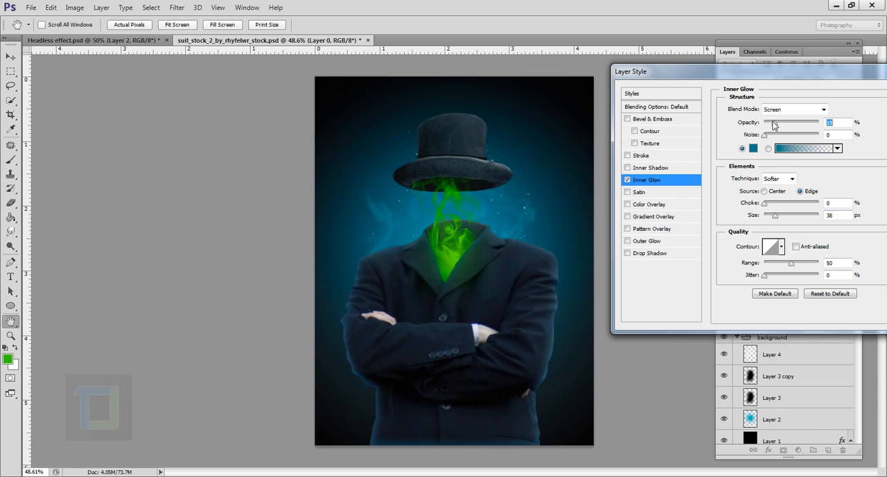
Lower the Inner Glow opacity slightly to about 16% and apply the layer style
left_click_drag(773, 124, 775, 126)
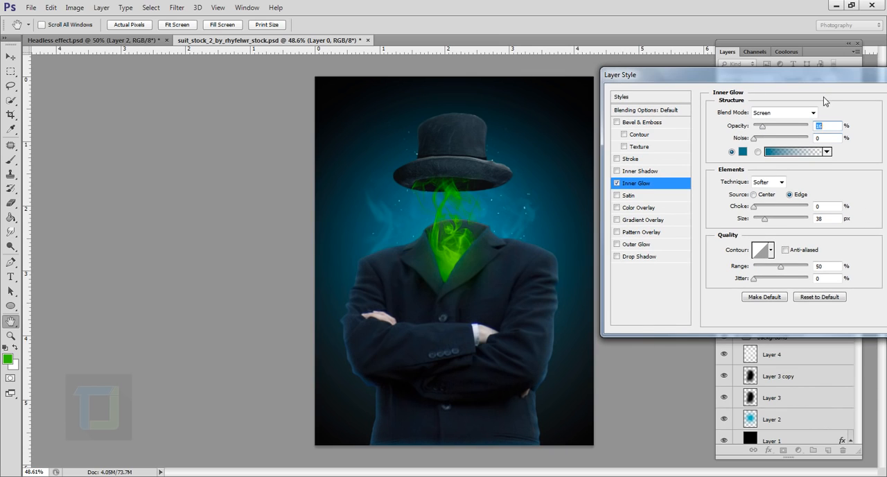
left_click_drag(820, 75, 796, 77)
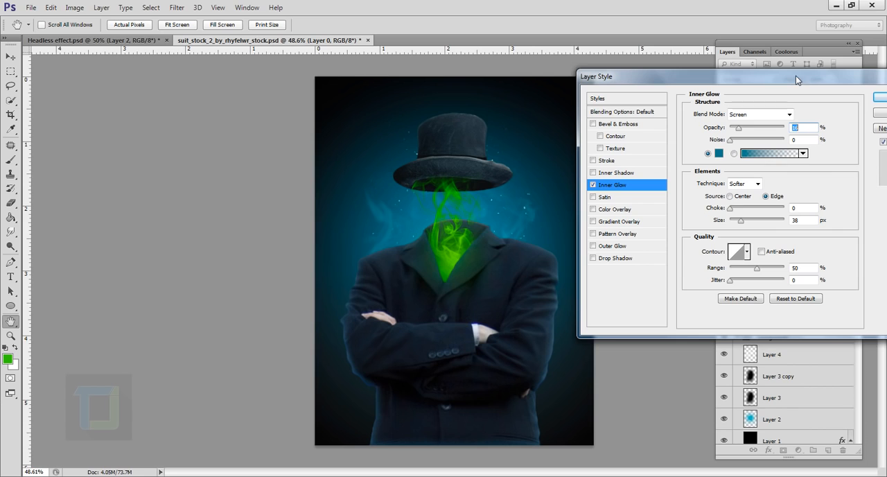
left_click(882, 97)
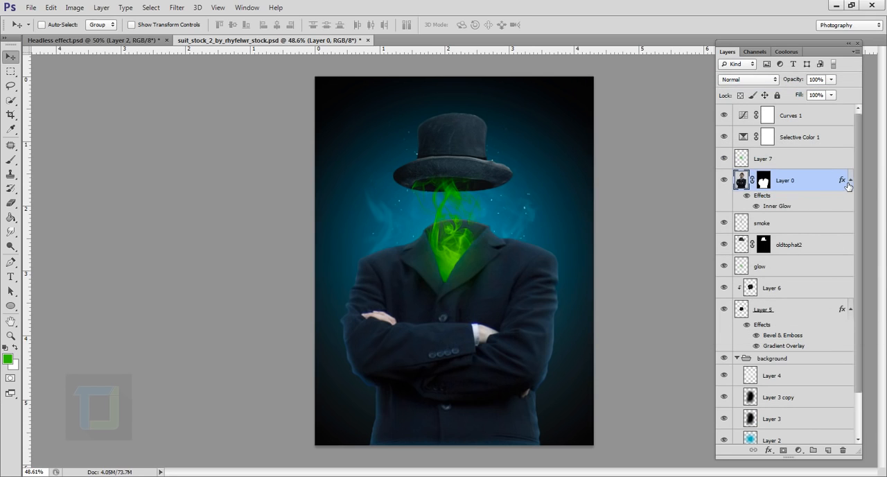
Copy the layer style from Layer 0 and paste it onto the oldtophat2 layer
right_click(845, 182)
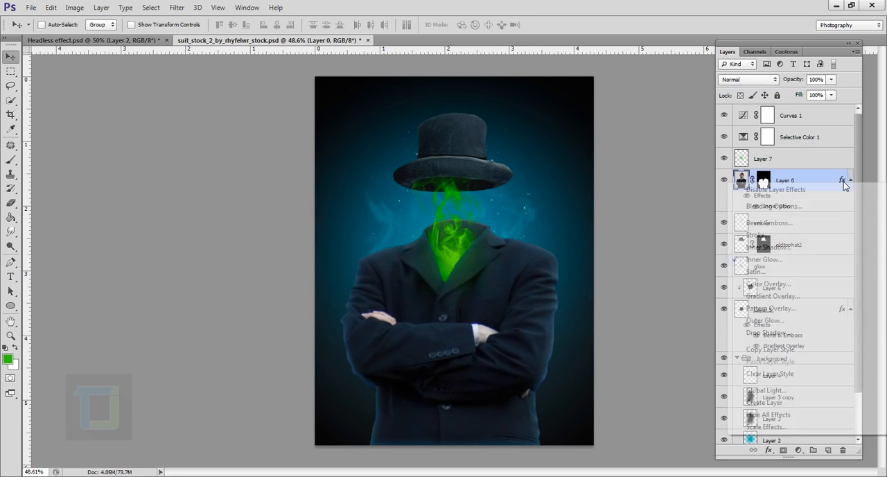
left_click(783, 351)
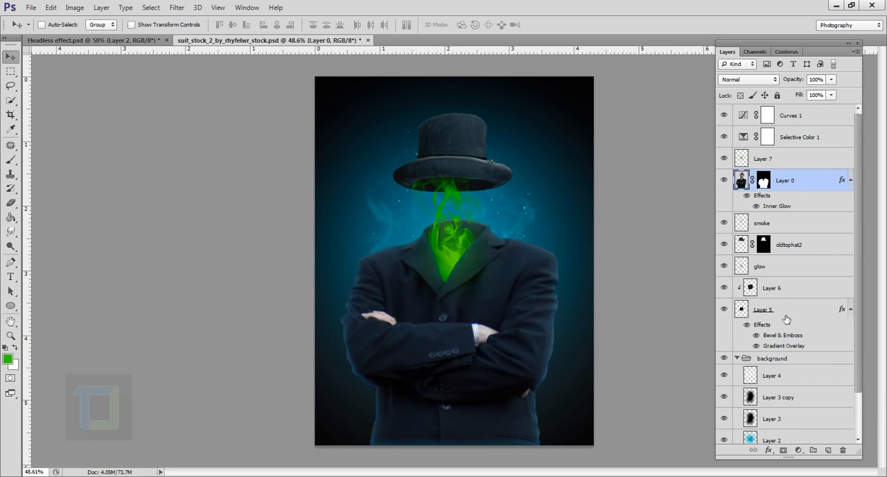
left_click(786, 318)
left_click(790, 254)
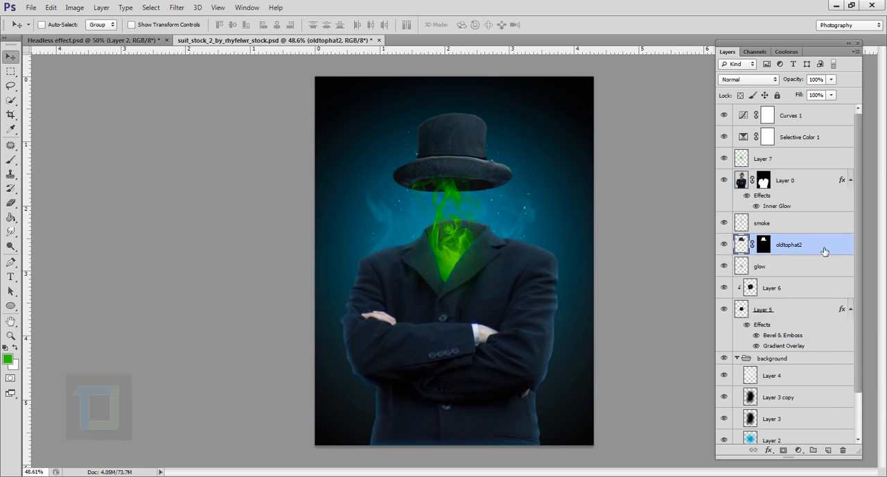
right_click(824, 251)
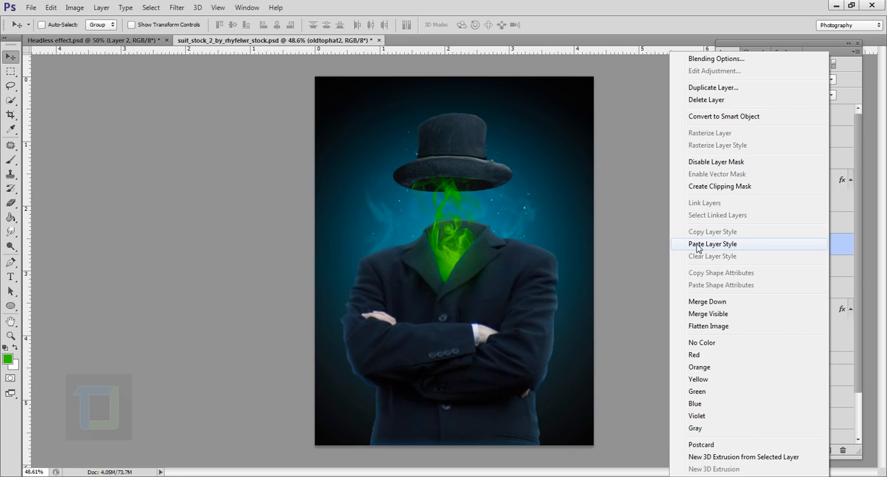
left_click(697, 246)
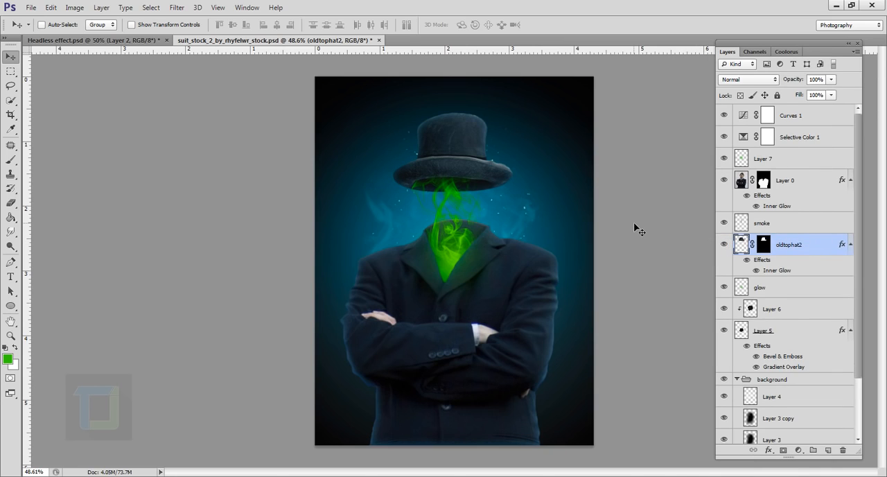